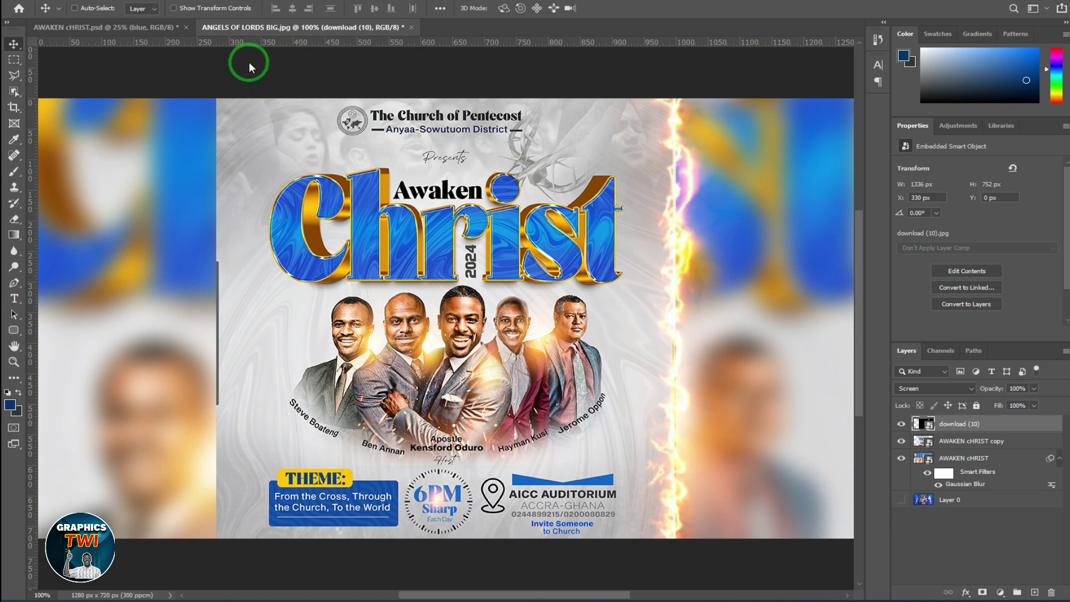
# - Review the Awaken Christ flyer with its BG group collapsed and check the AWAKEN CHRIST asset folder
pyautogui.click(144, 27)
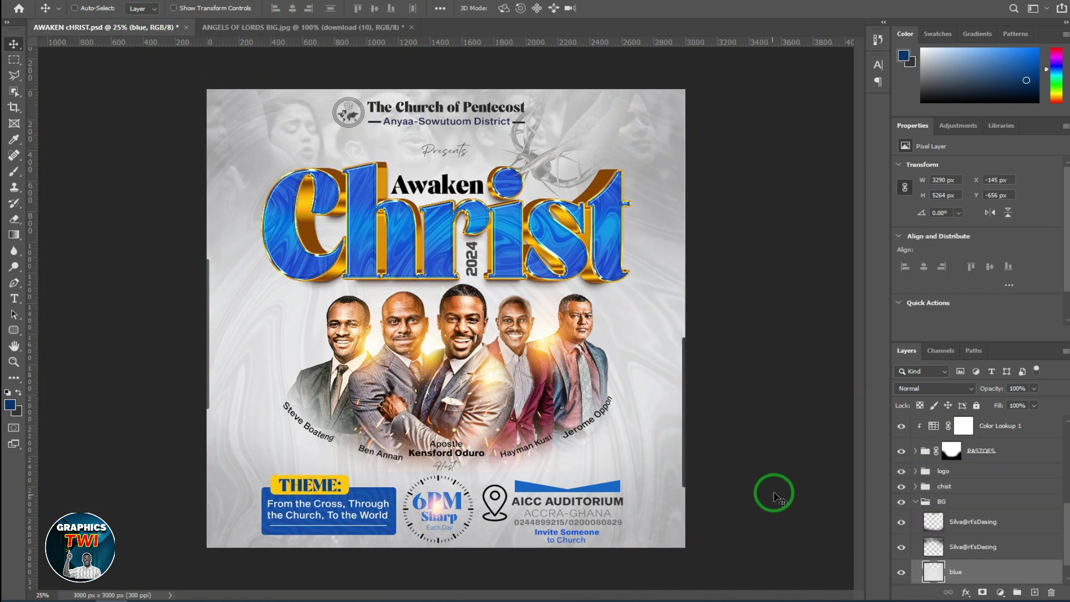
pyautogui.click(916, 503)
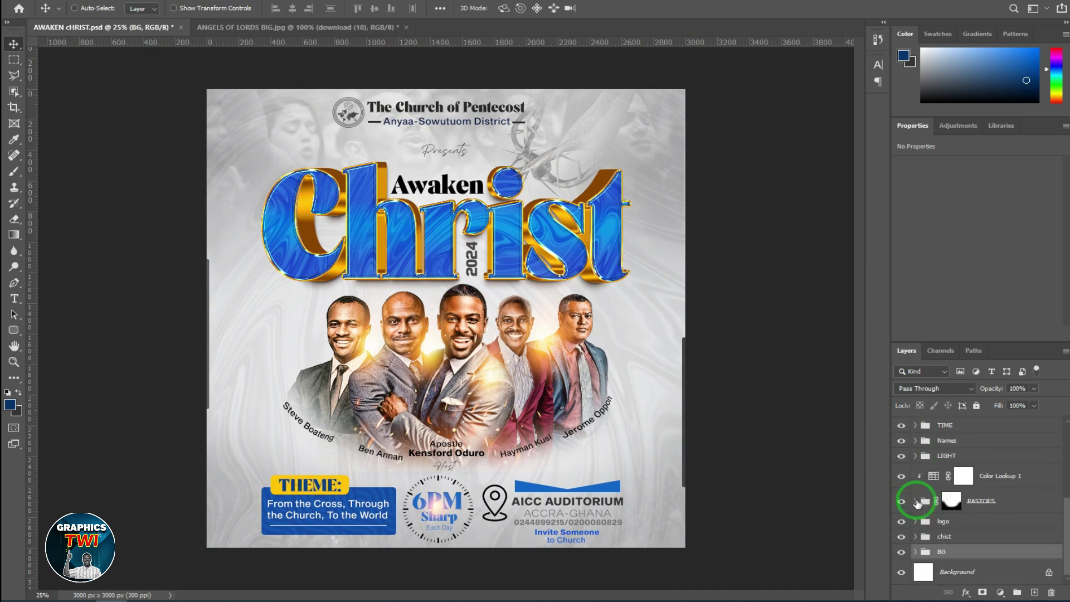
pyautogui.click(486, 385)
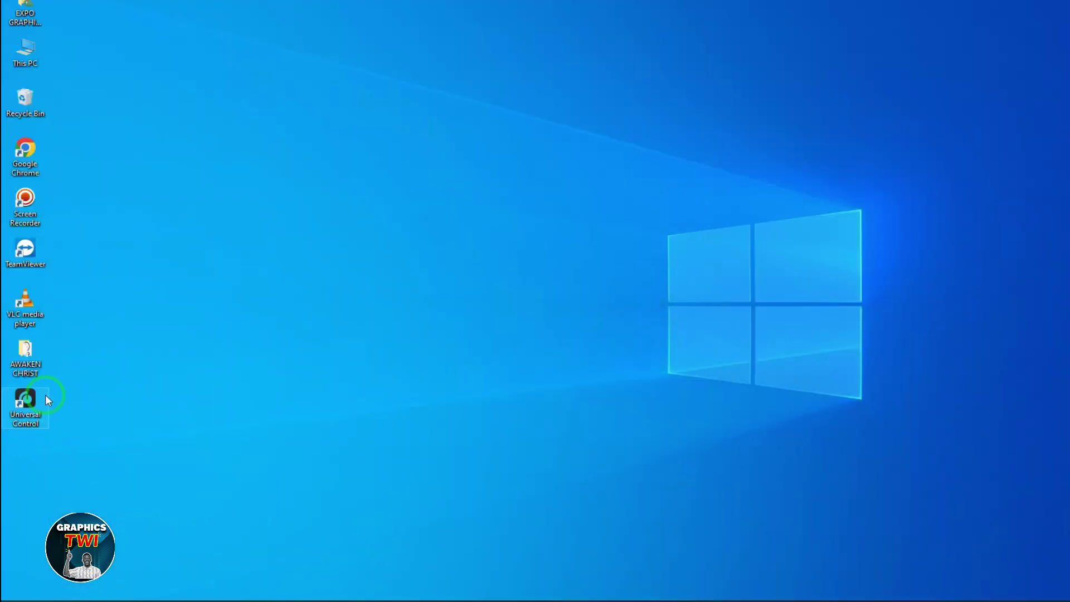
pyautogui.doubleClick(25, 356)
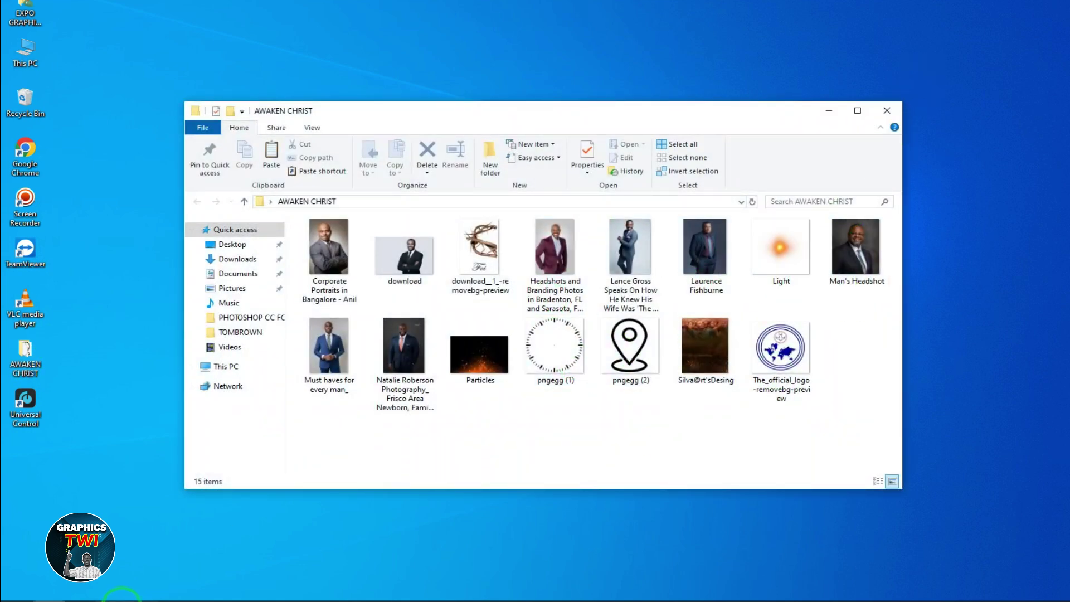
pyautogui.click(121, 600)
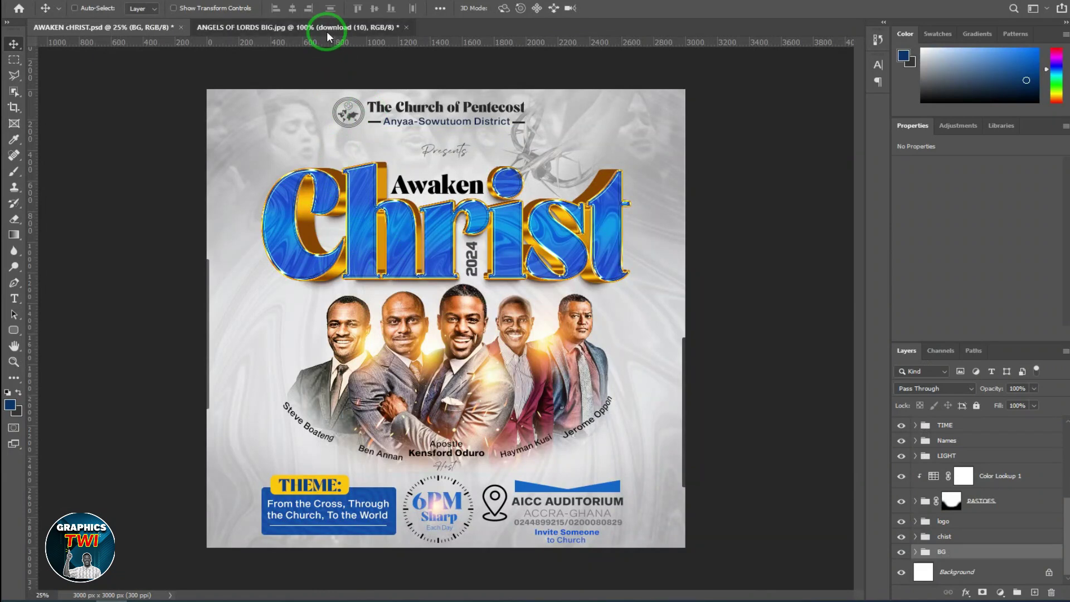
# - Create a blank white 3000 × 3000 px document at 300 ppi from the Custom preset
pyautogui.click(330, 27)
pyautogui.moveTo(316, 32)
pyautogui.mouseDown()
pyautogui.moveTo(286, 189)
pyautogui.moveTo(560, 319)
pyautogui.mouseUp()
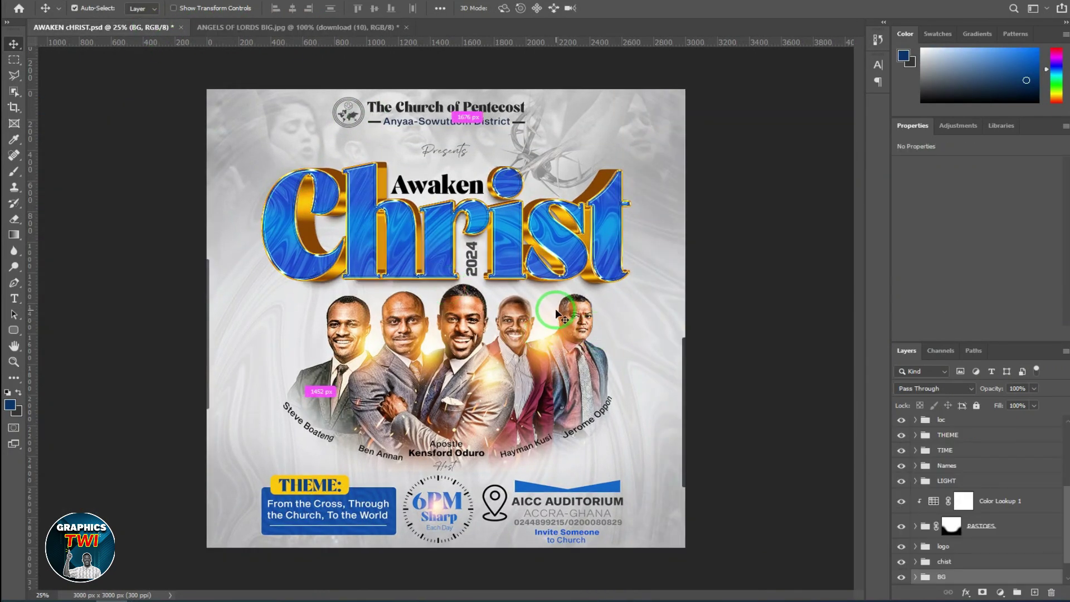
pyautogui.hotkey('ctrl', 'n')
pyautogui.moveTo(744, 190); pyautogui.dragTo(734, 189)
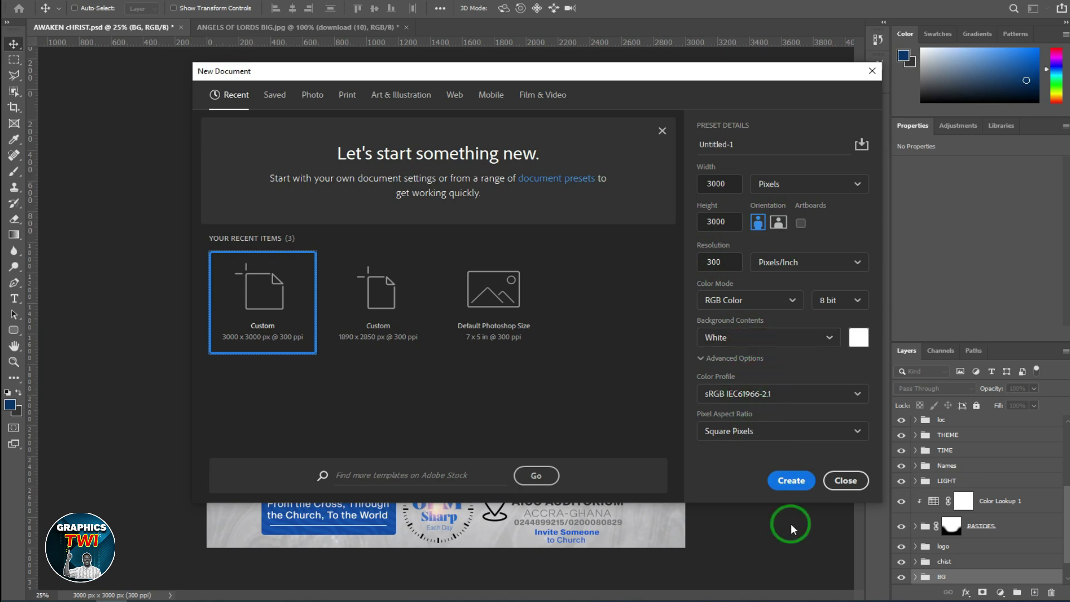
pyautogui.click(789, 479)
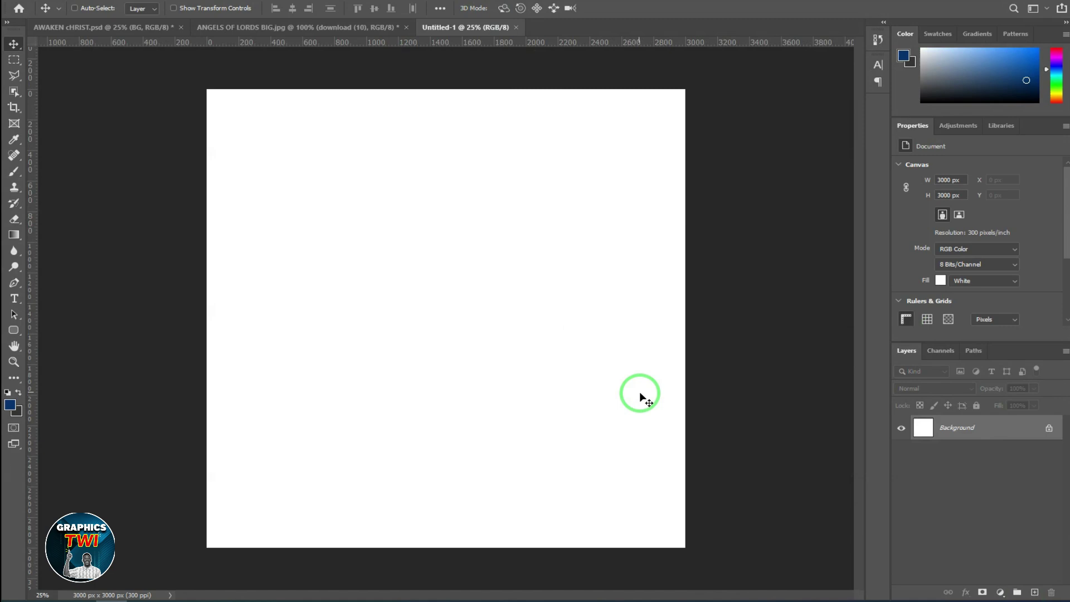
# - Move the flyer's blue marble layer from the BG group into Untitled-1 so it fills the canvas
pyautogui.click(113, 29)
pyautogui.scroll(-1, 975, 513)
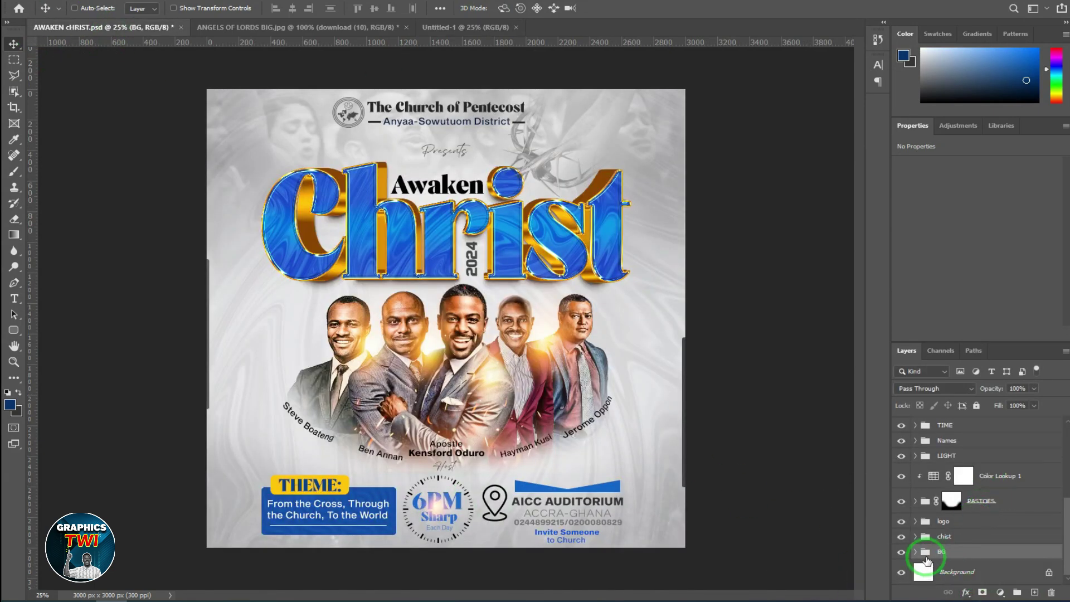
pyautogui.click(915, 552)
pyautogui.scroll(-3, 947, 563)
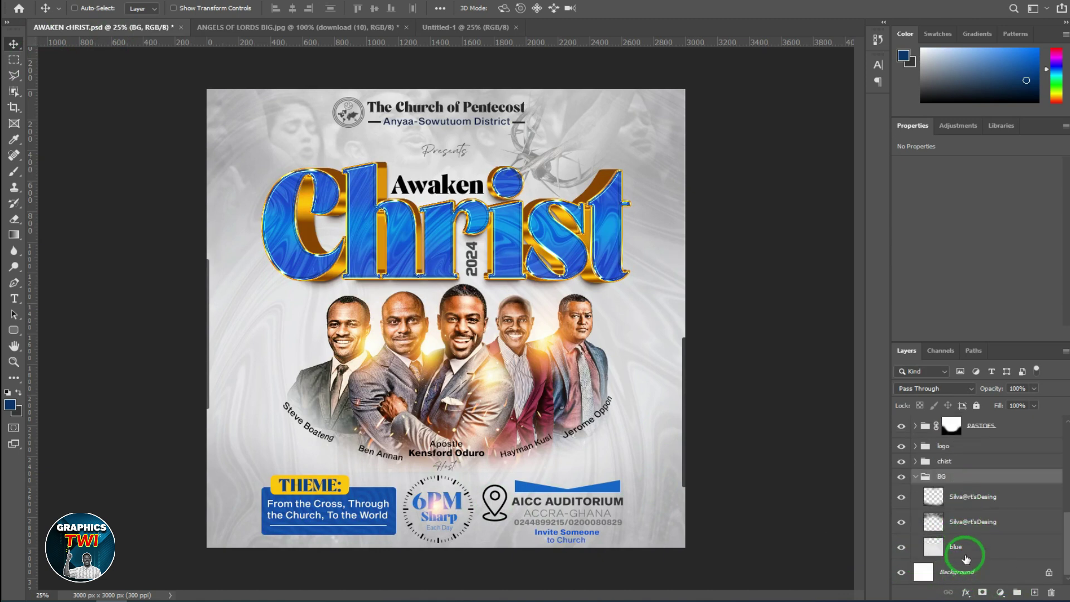
pyautogui.click(969, 553)
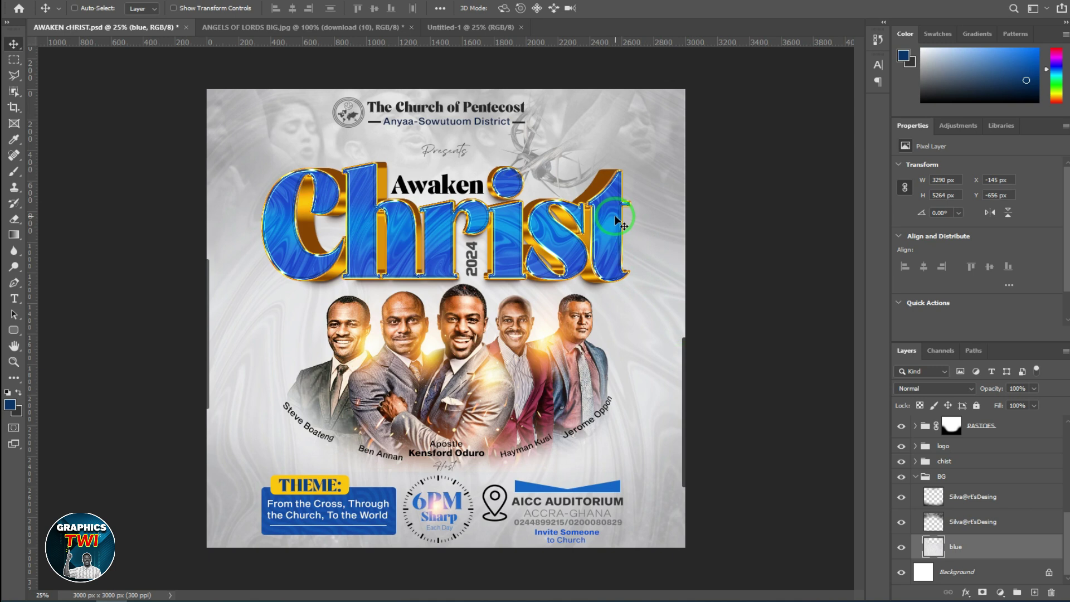
pyautogui.moveTo(271, 106)
pyautogui.mouseDown()
pyautogui.moveTo(484, 26)
pyautogui.moveTo(426, 390)
pyautogui.mouseUp()
pyautogui.moveTo(463, 315)
pyautogui.mouseDown()
pyautogui.moveTo(540, 528)
pyautogui.moveTo(559, 471)
pyautogui.mouseUp()
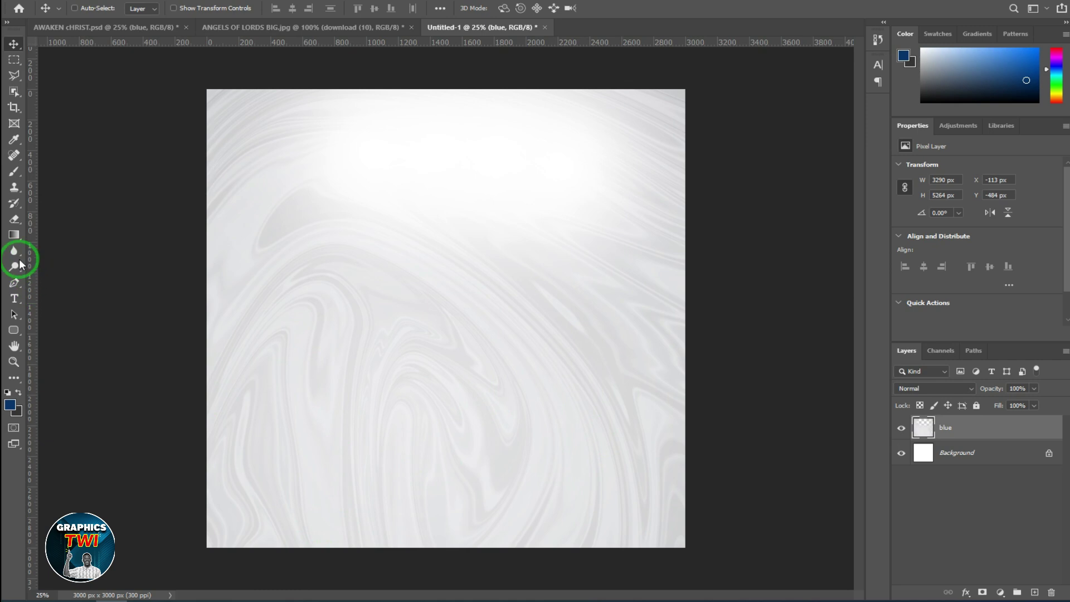
# - Fade the marble's top to white with a soft 0% hardness, 1600 px eraser
pyautogui.click(13, 223)
pyautogui.click(56, 219)
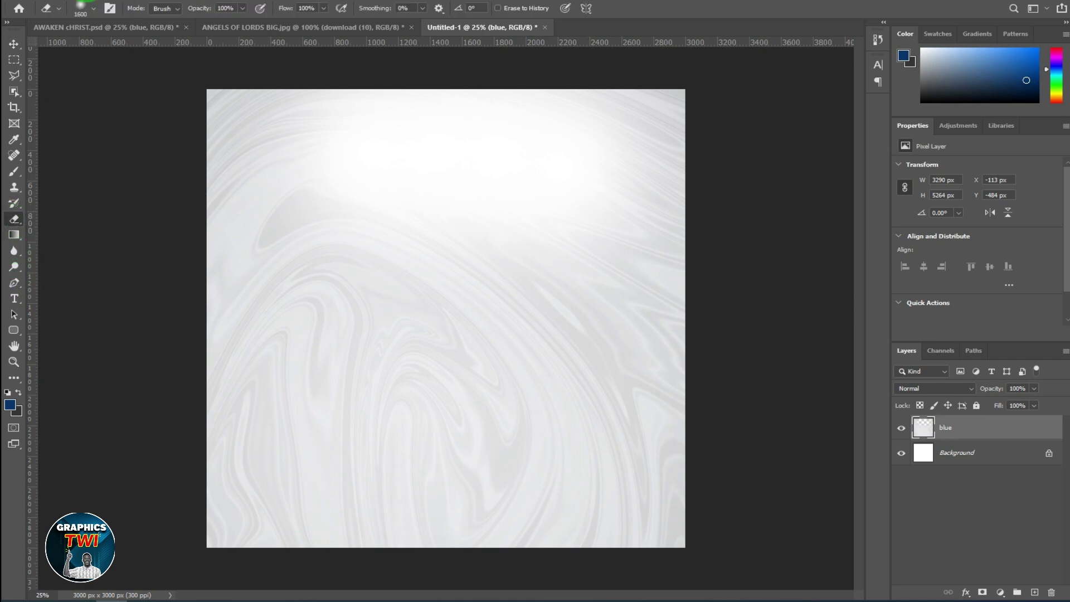
pyautogui.click(97, 8)
pyautogui.click(74, 77)
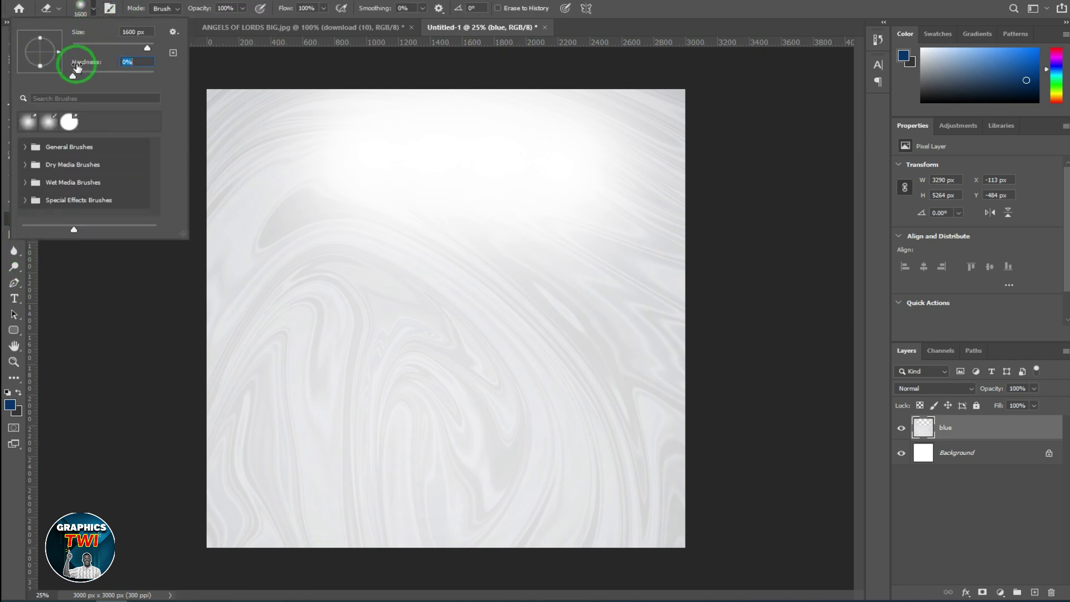
pyautogui.press('Return')
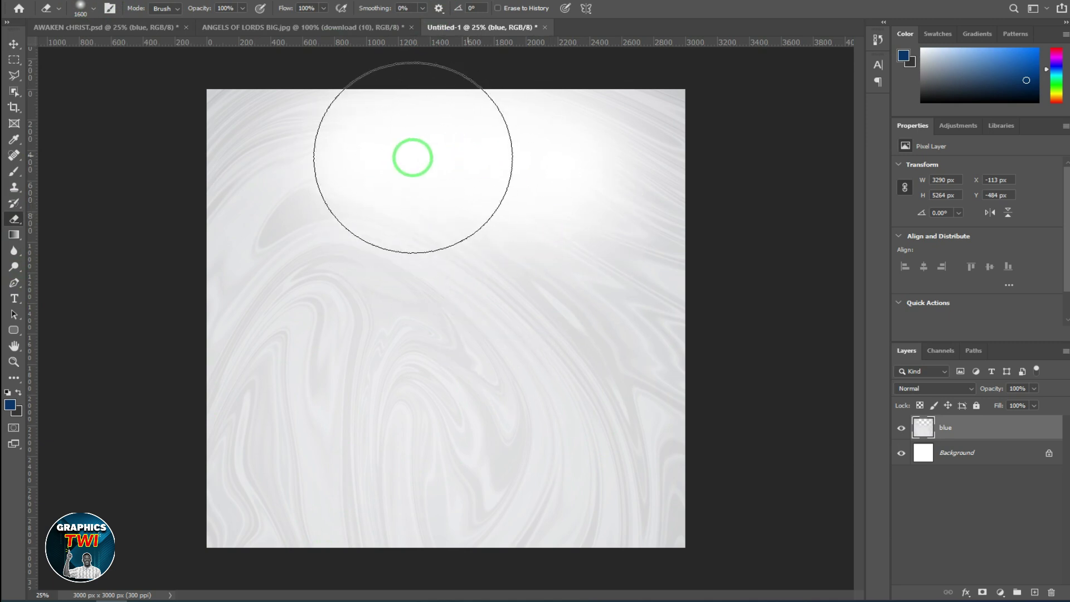
pyautogui.moveTo(440, 160)
pyautogui.mouseDown()
pyautogui.moveTo(268, 137)
pyautogui.moveTo(652, 146)
pyautogui.moveTo(524, 141)
pyautogui.mouseUp()
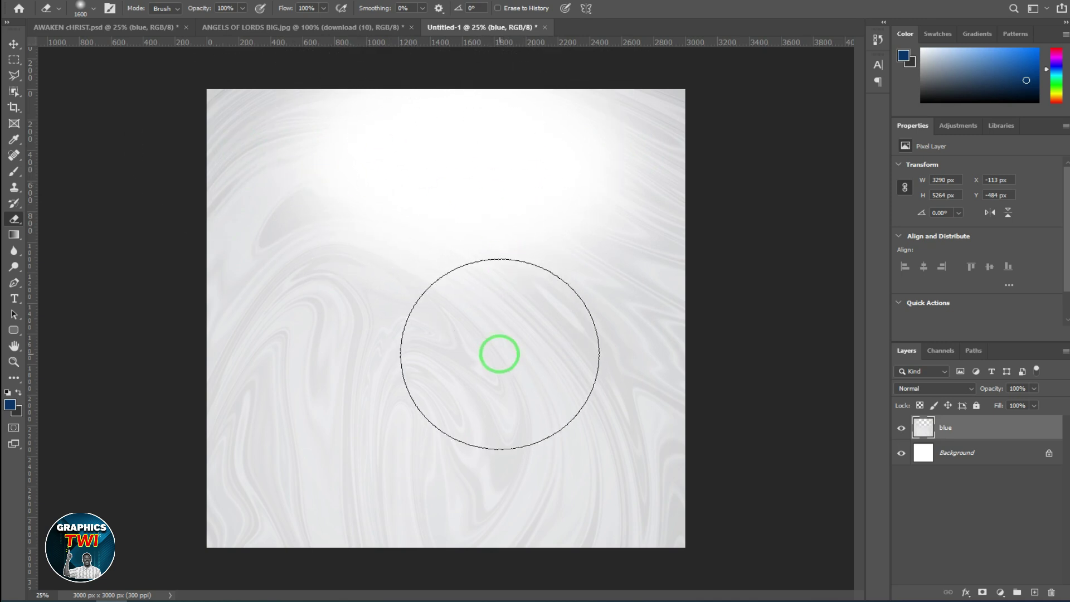
pyautogui.click(148, 27)
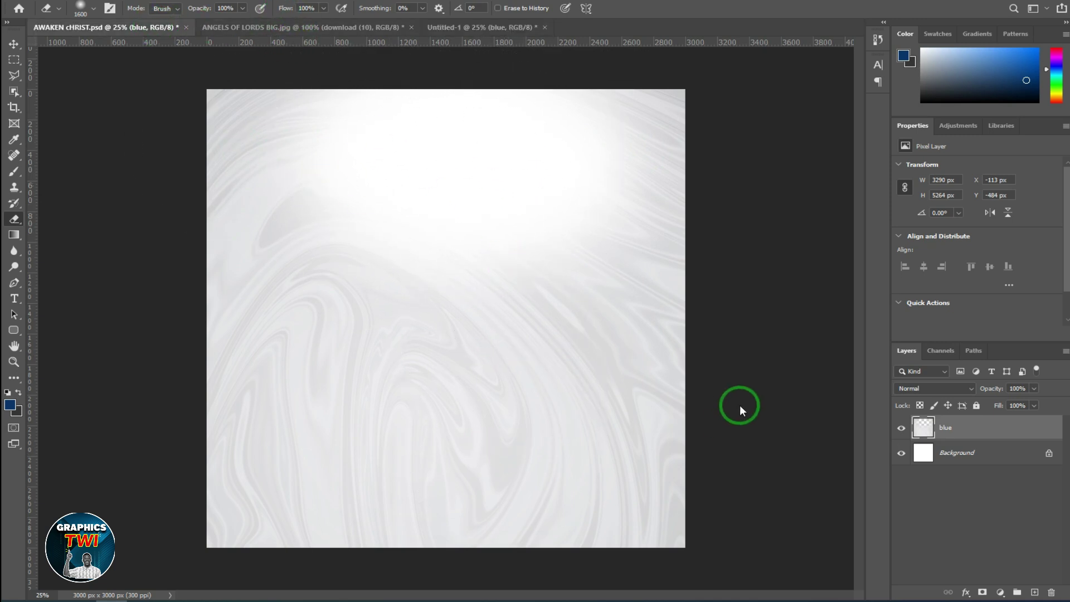
pyautogui.click(972, 547)
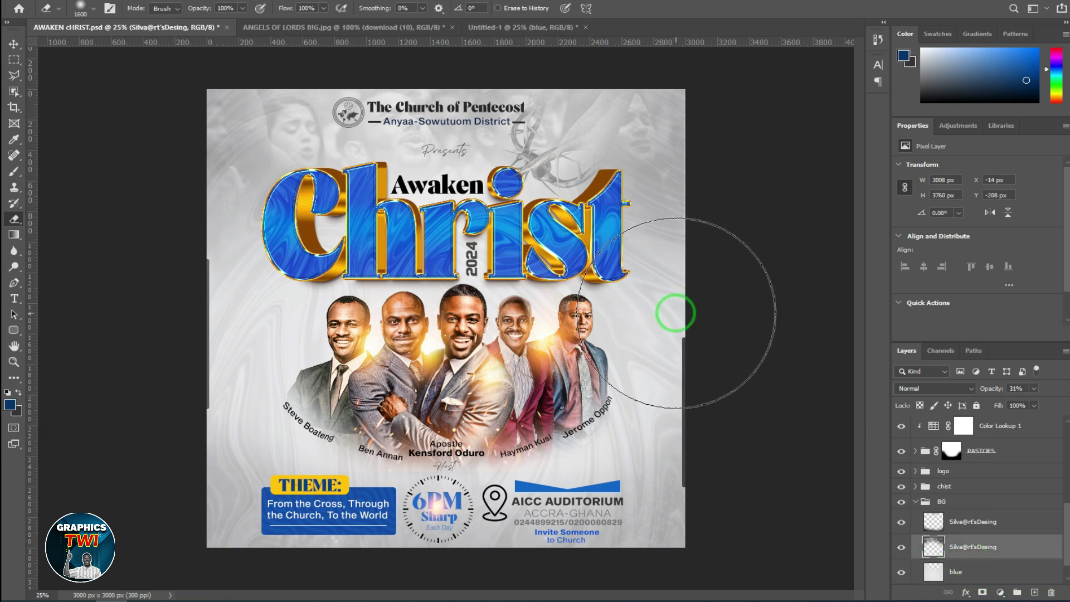
# - Bring the Silva@rt'sDesing crowd photo into Untitled-1 and lower its opacity to about 29%
pyautogui.click(25, 43)
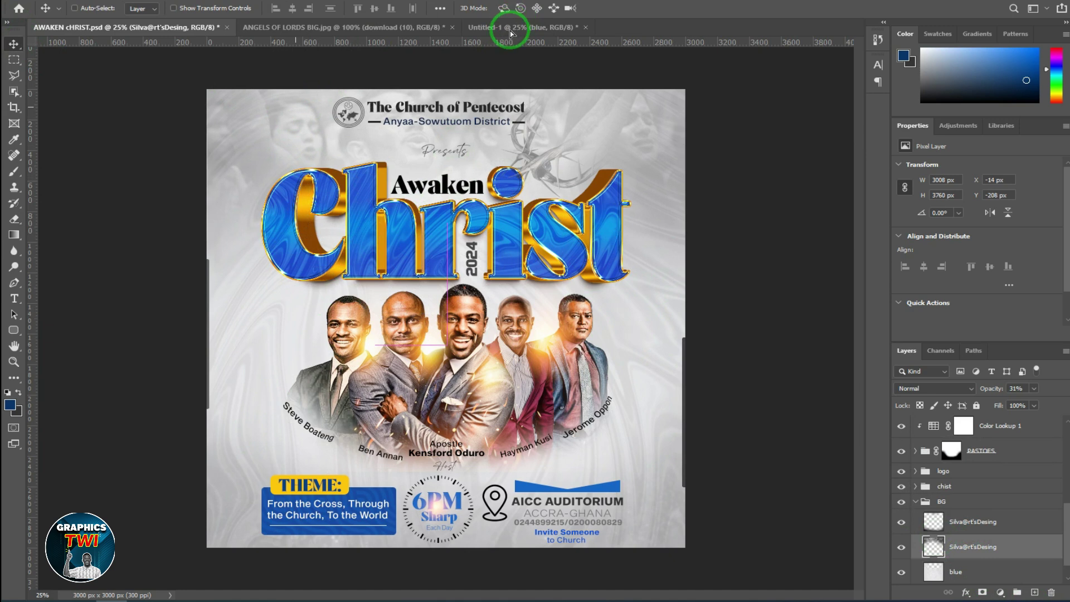
pyautogui.moveTo(510, 34)
pyautogui.mouseDown()
pyautogui.moveTo(538, 190)
pyautogui.moveTo(512, 183)
pyautogui.moveTo(511, 158)
pyautogui.moveTo(514, 179)
pyautogui.mouseUp()
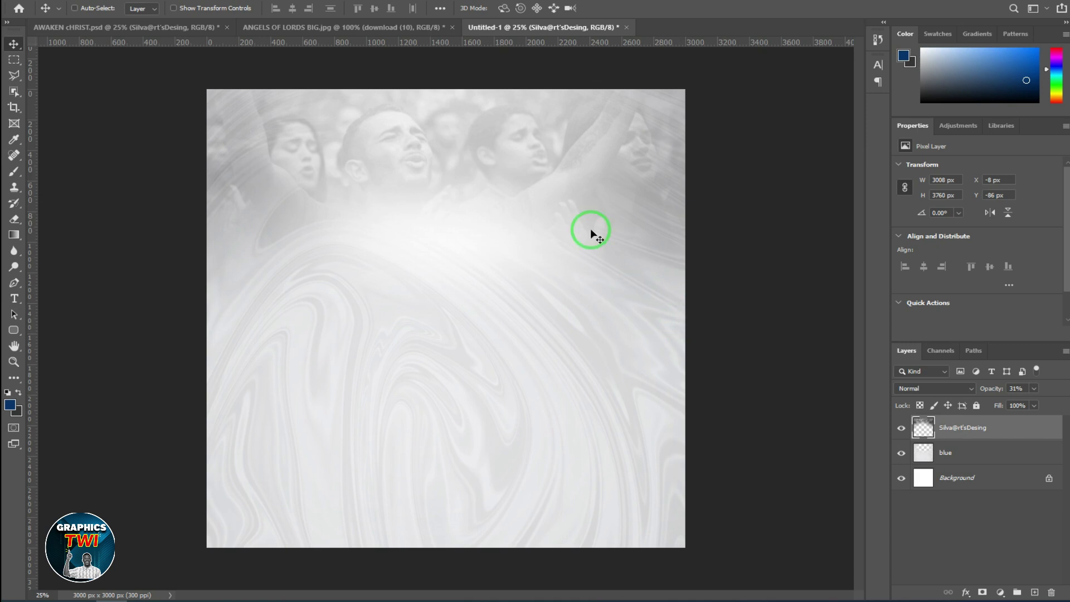
pyautogui.click(1034, 389)
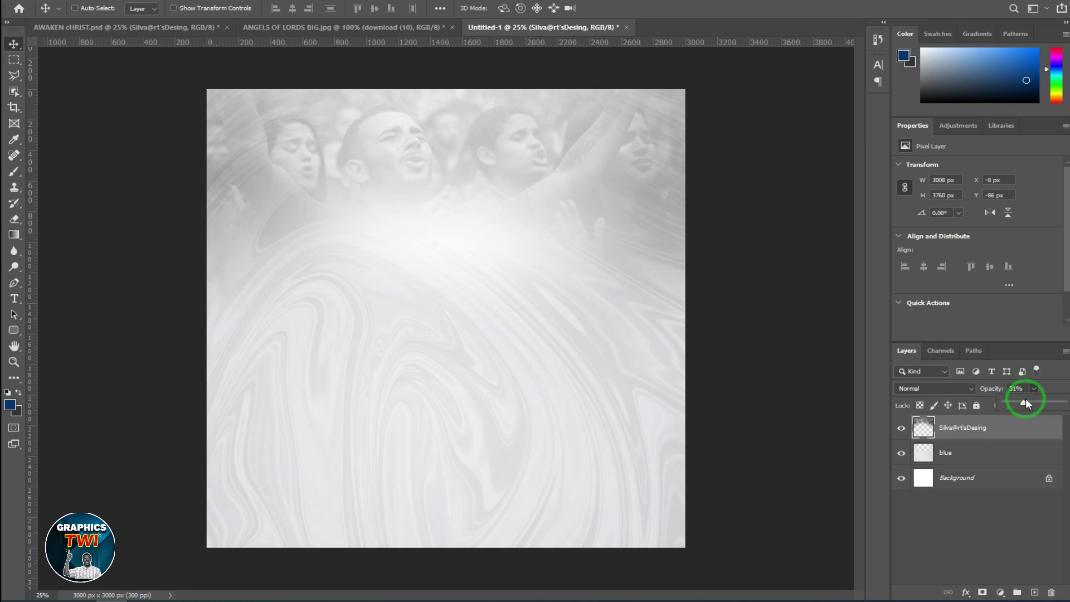
pyautogui.click(406, 196)
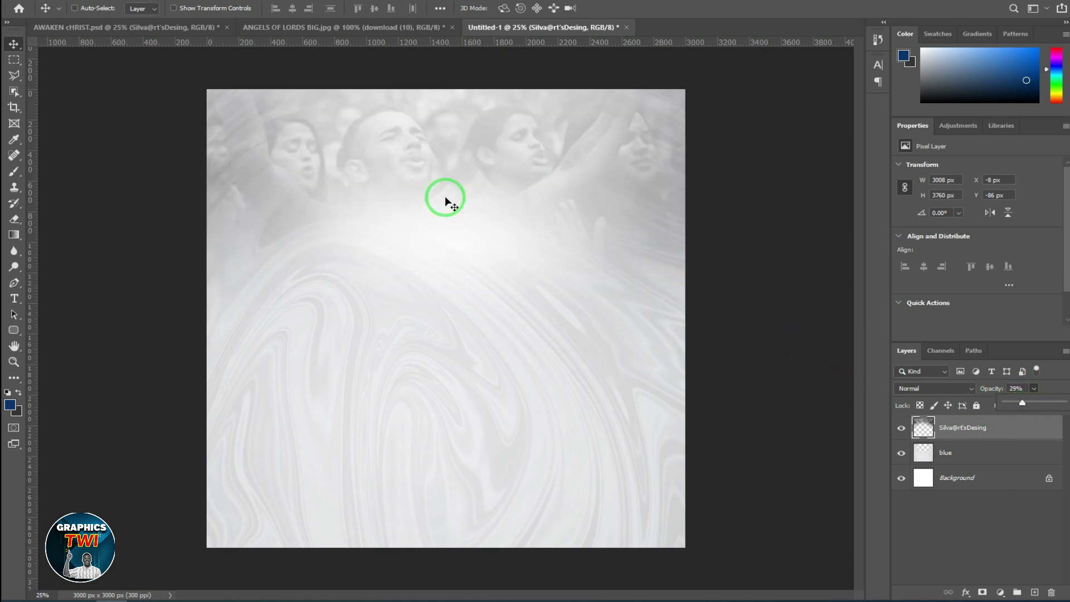
pyautogui.moveTo(374, 28); pyautogui.dragTo(1064, 139)
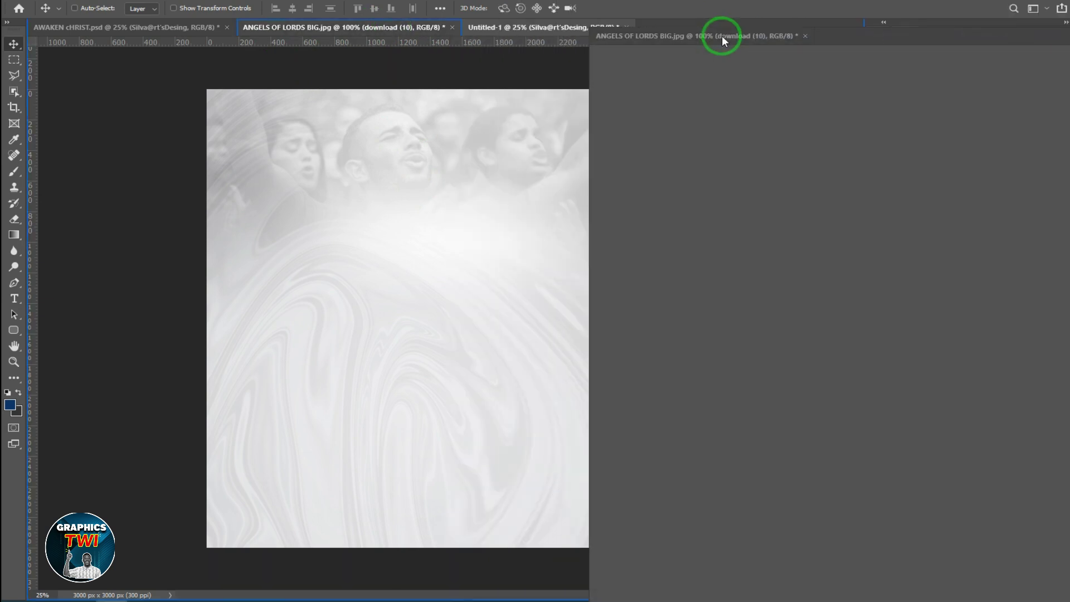
# - Re-dock the ANGELS document, copy the upper faces layer into Untitled-1, then delete it as a duplicate
pyautogui.moveTo(1063, 140); pyautogui.dragTo(734, 27)
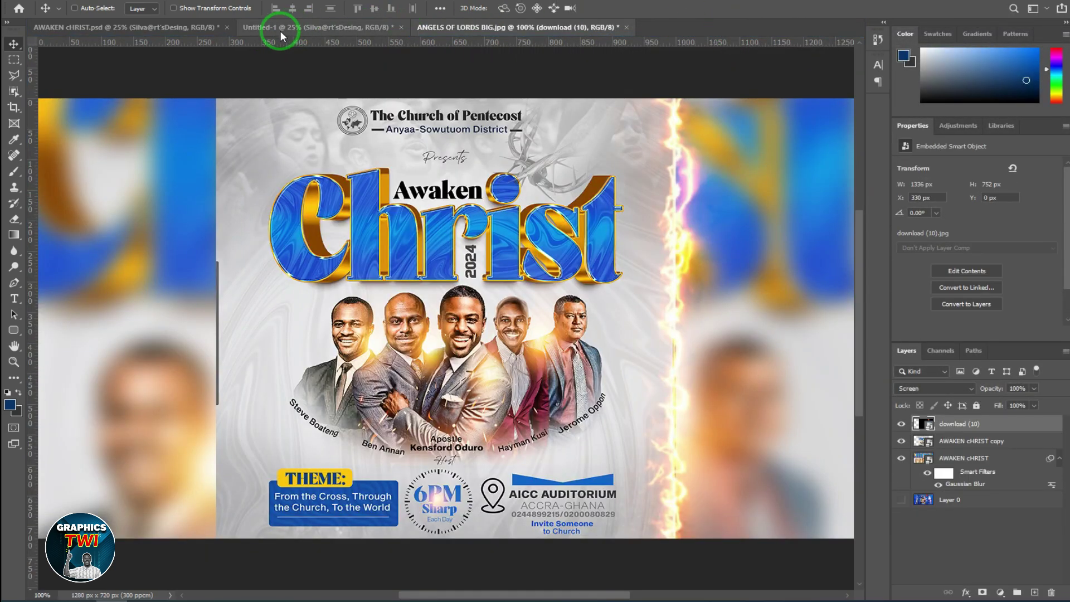
pyautogui.click(280, 28)
pyautogui.click(185, 31)
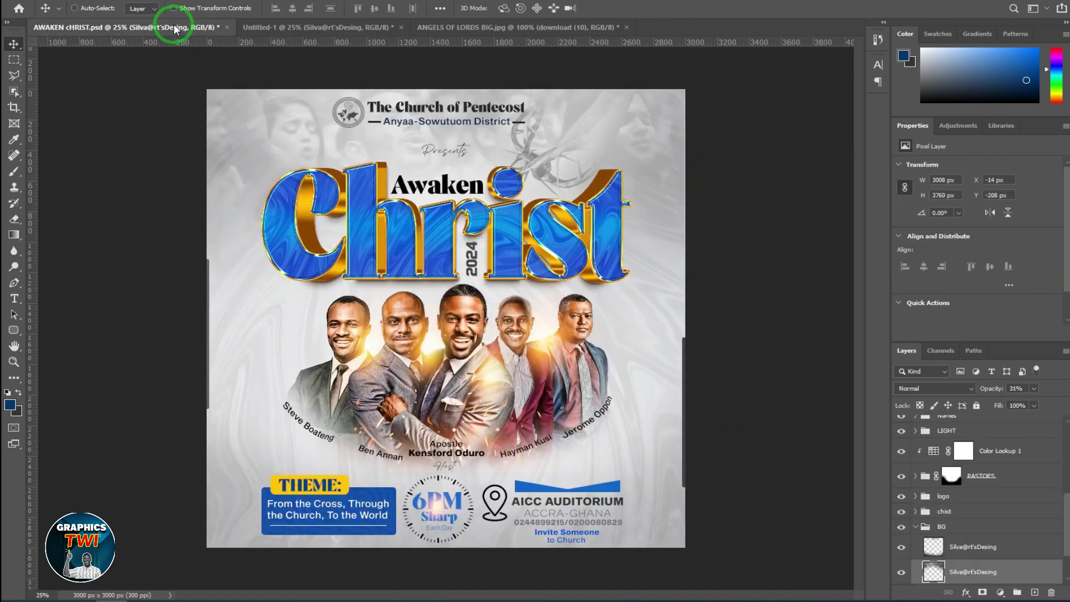
pyautogui.scroll(-3, 941, 551)
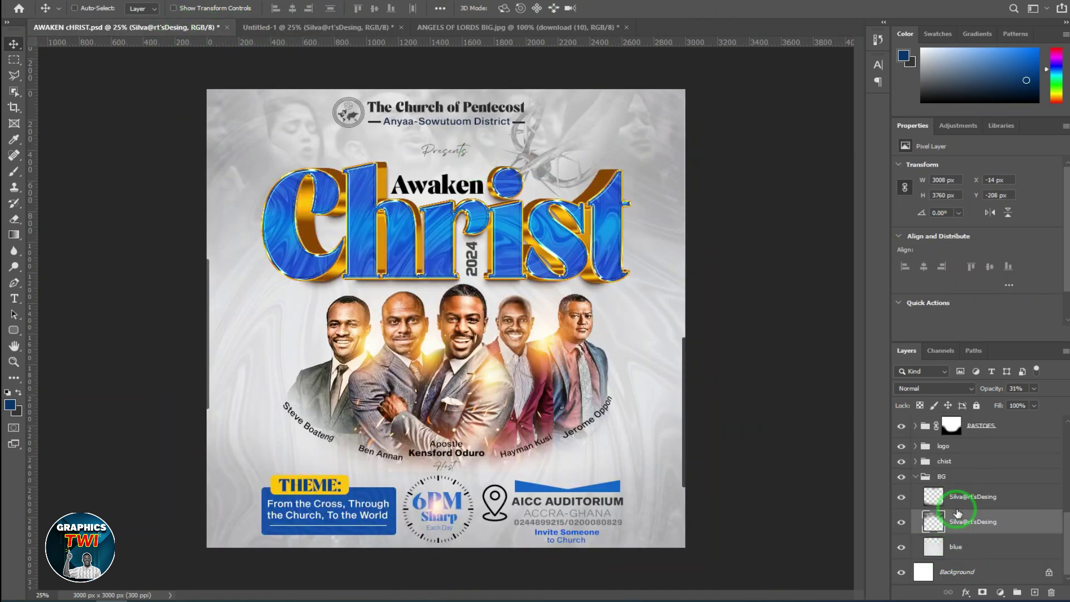
pyautogui.click(961, 506)
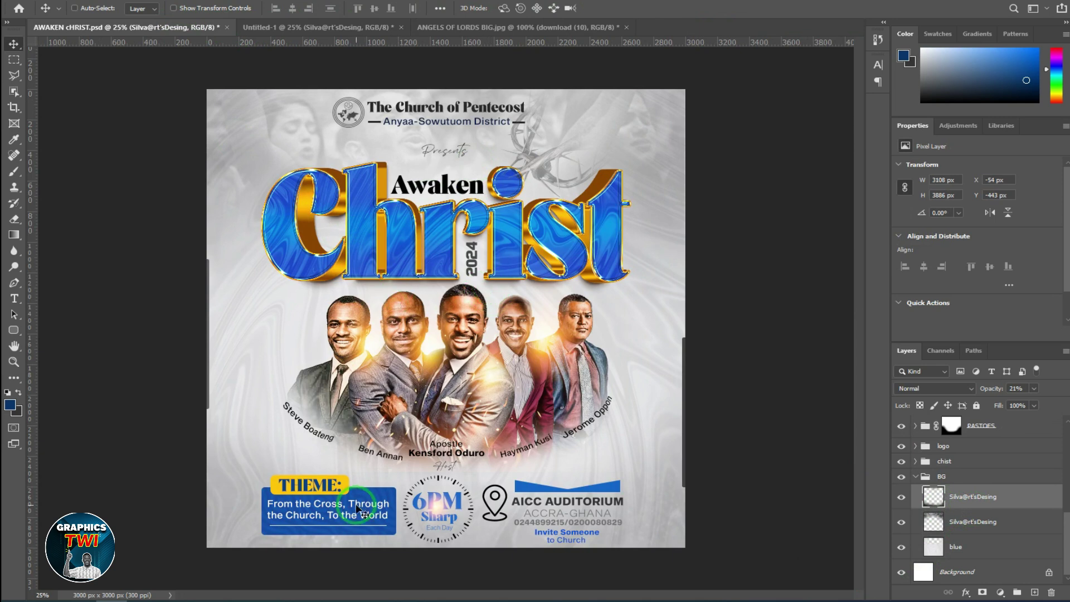
pyautogui.moveTo(657, 491); pyautogui.dragTo(359, 36)
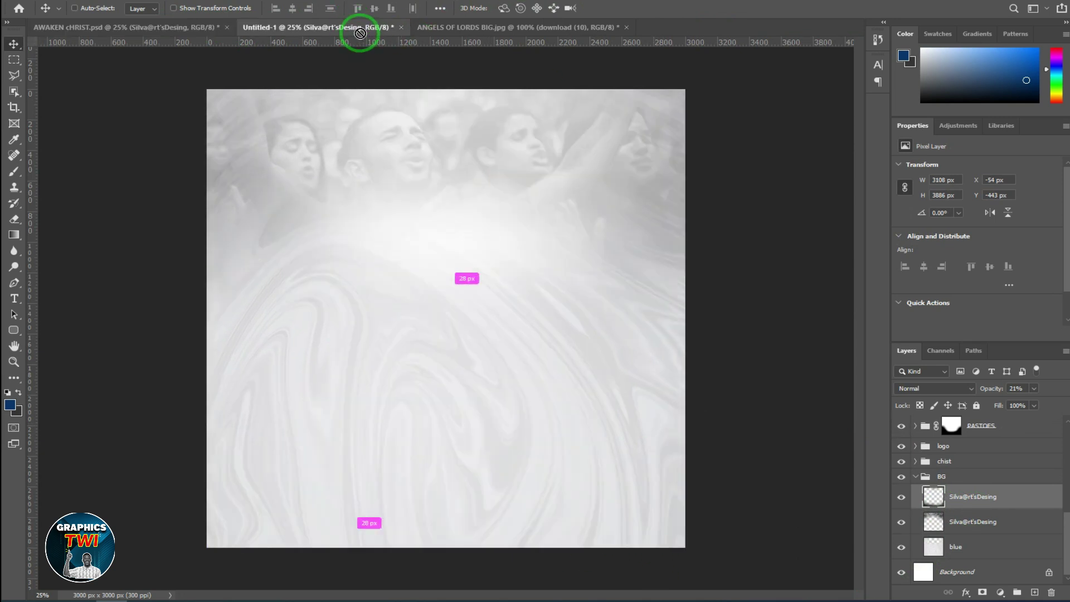
pyautogui.moveTo(359, 35); pyautogui.dragTo(490, 531)
pyautogui.moveTo(455, 384)
pyautogui.mouseDown()
pyautogui.moveTo(485, 507)
pyautogui.moveTo(520, 470)
pyautogui.mouseUp()
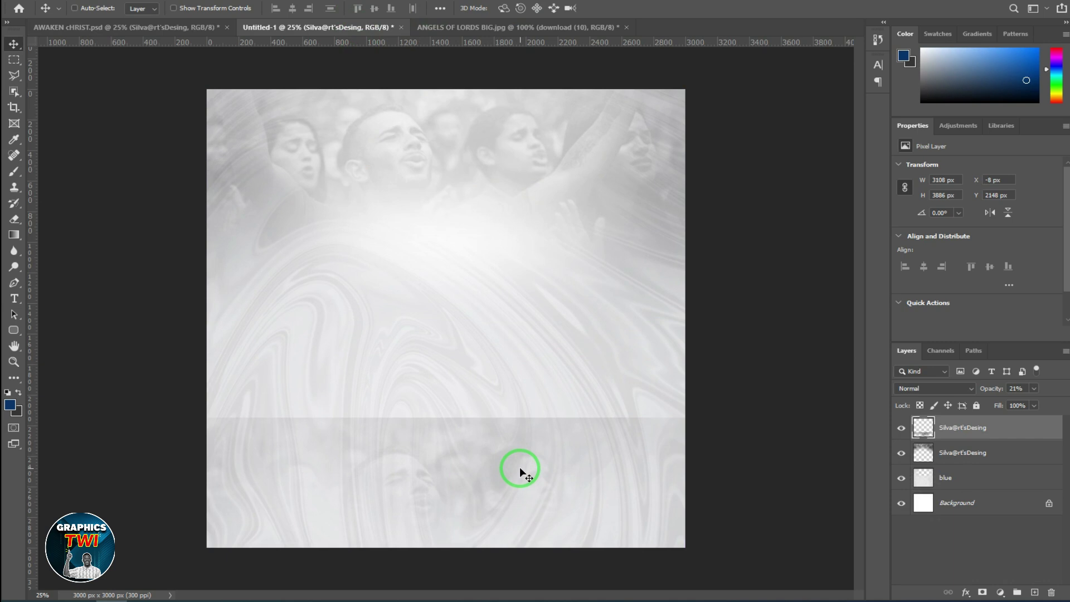
pyautogui.press('Delete')
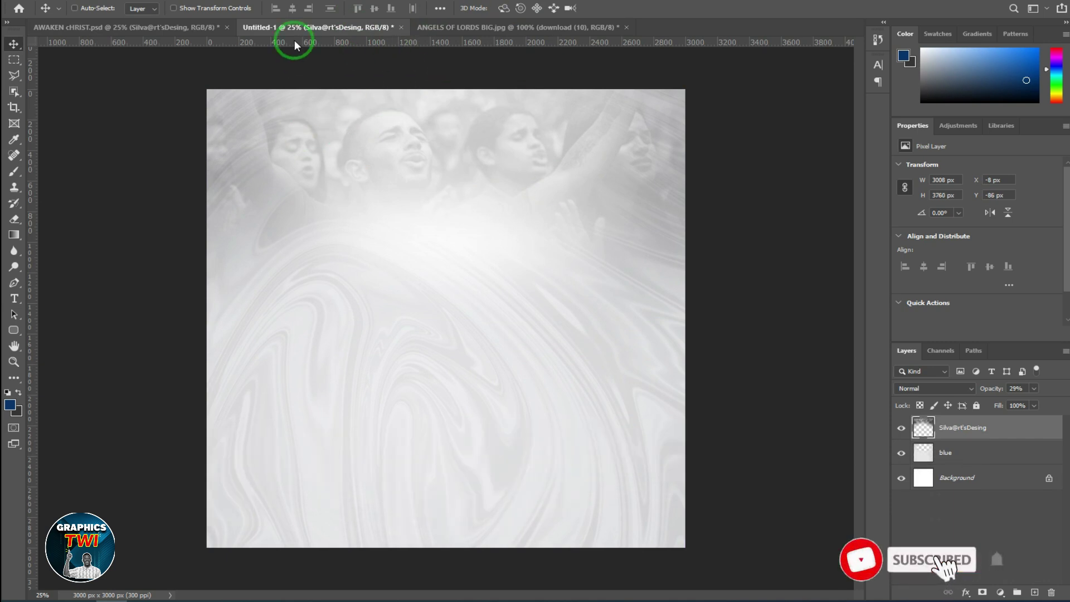
# - Bring the flyer's grey marble texture overlay into Untitled-1 and shift it higher over the background
pyautogui.click(198, 35)
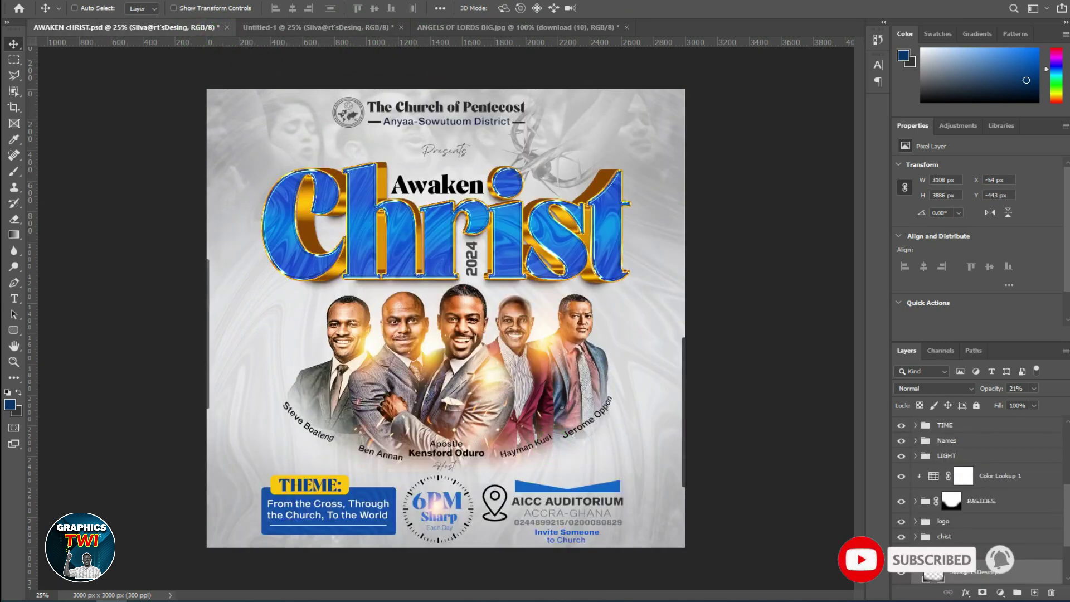
pyautogui.moveTo(955, 509); pyautogui.dragTo(962, 502)
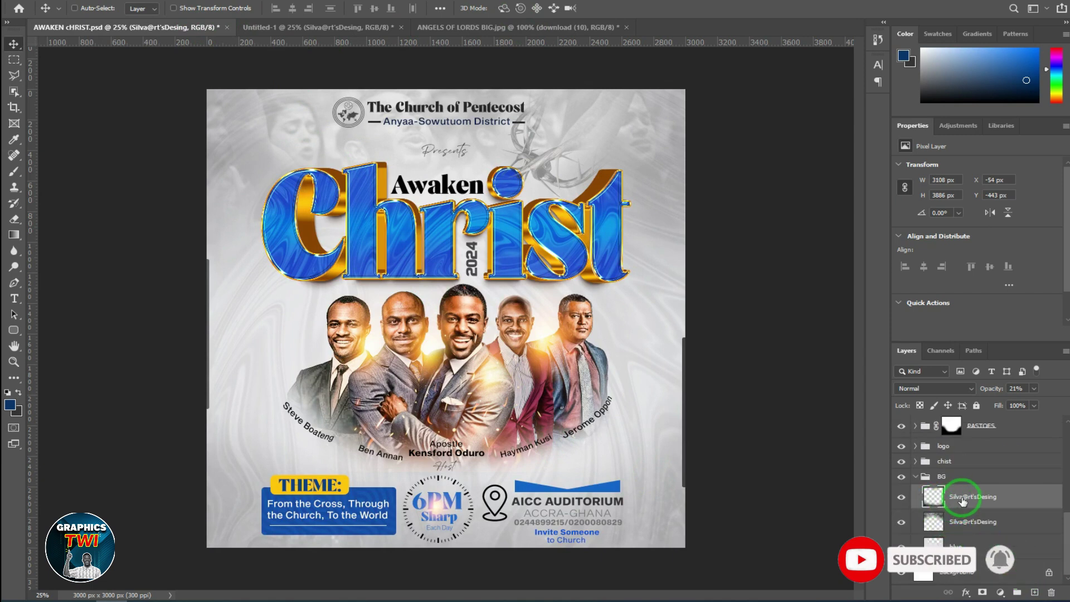
pyautogui.click(591, 248)
pyautogui.moveTo(592, 248); pyautogui.dragTo(499, 50)
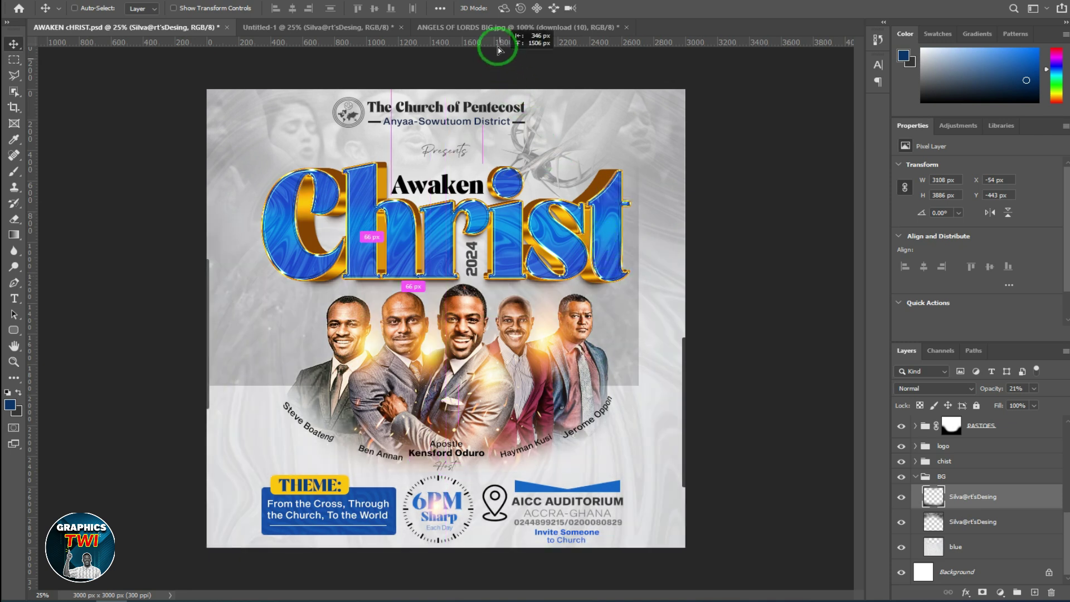
pyautogui.moveTo(499, 50)
pyautogui.mouseDown()
pyautogui.moveTo(524, 444)
pyautogui.moveTo(517, 327)
pyautogui.moveTo(484, 288)
pyautogui.mouseUp()
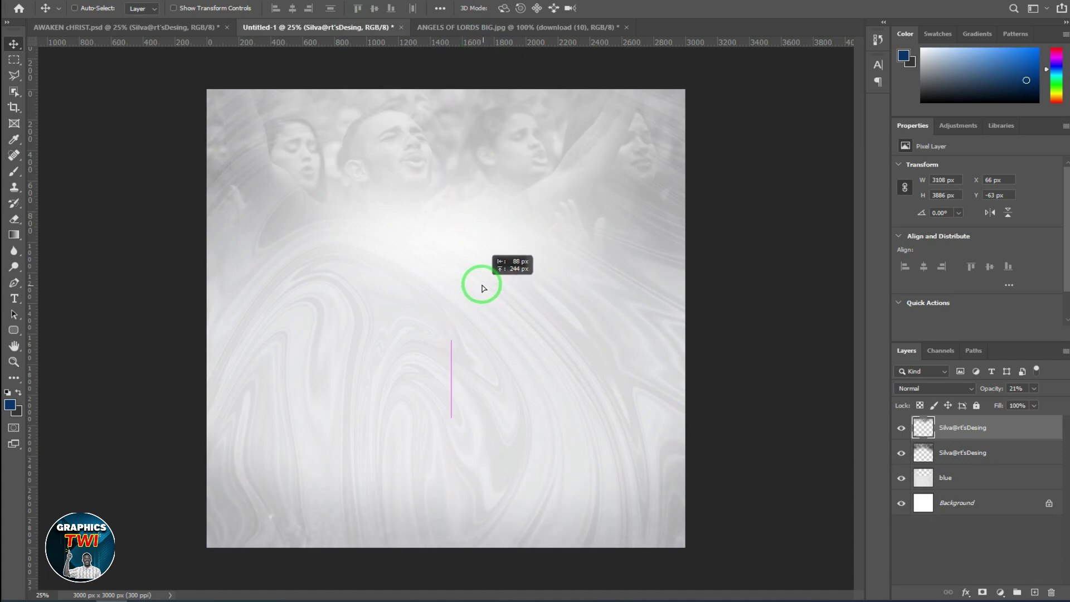
pyautogui.moveTo(483, 288); pyautogui.dragTo(479, 259)
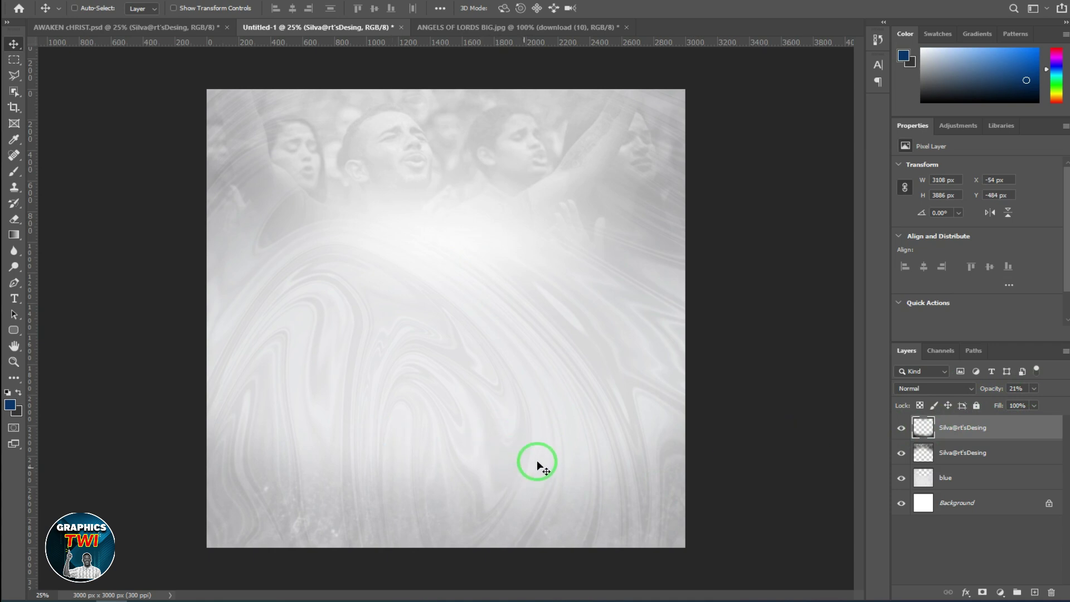
pyautogui.moveTo(537, 439); pyautogui.dragTo(541, 415)
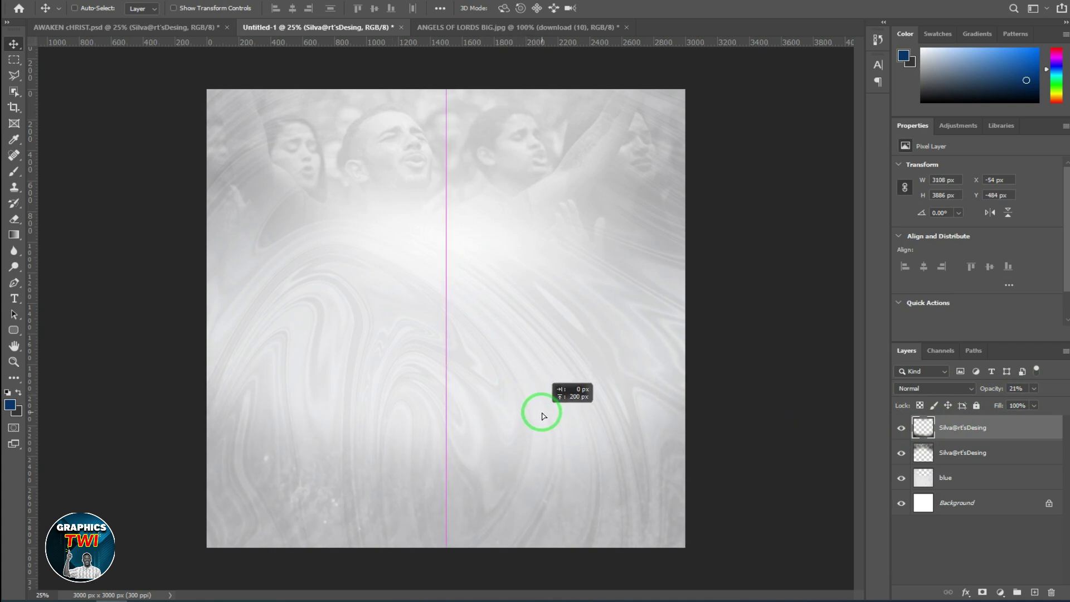
# - Group the two texture layers and the blue layer into a group named BG
pyautogui.keyDown('shift'); pyautogui.click(974, 460); pyautogui.keyUp('shift')
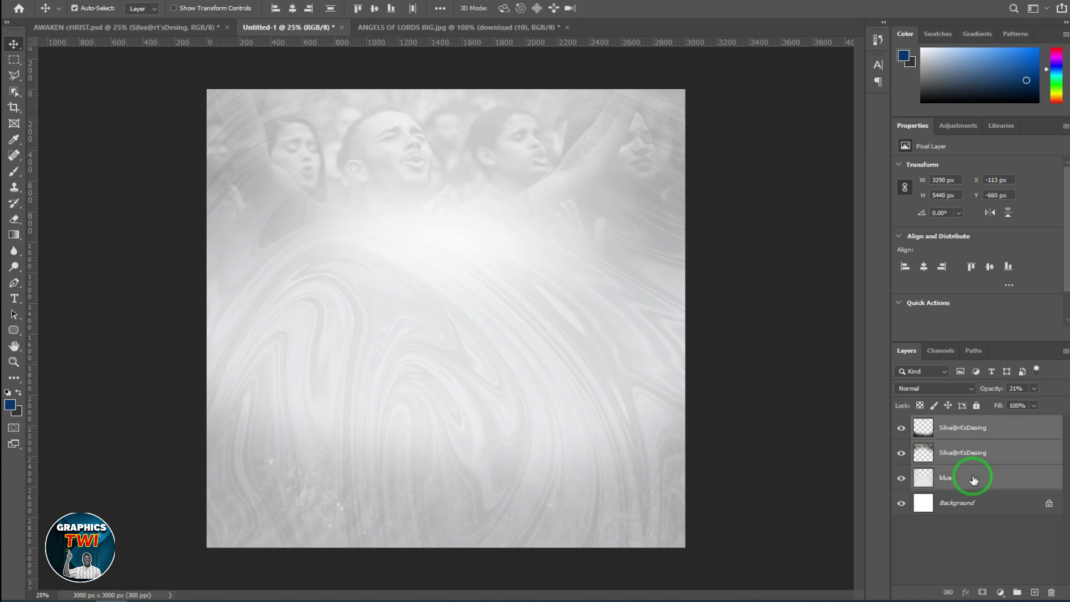
pyautogui.hotkey('ctrl', 'g')
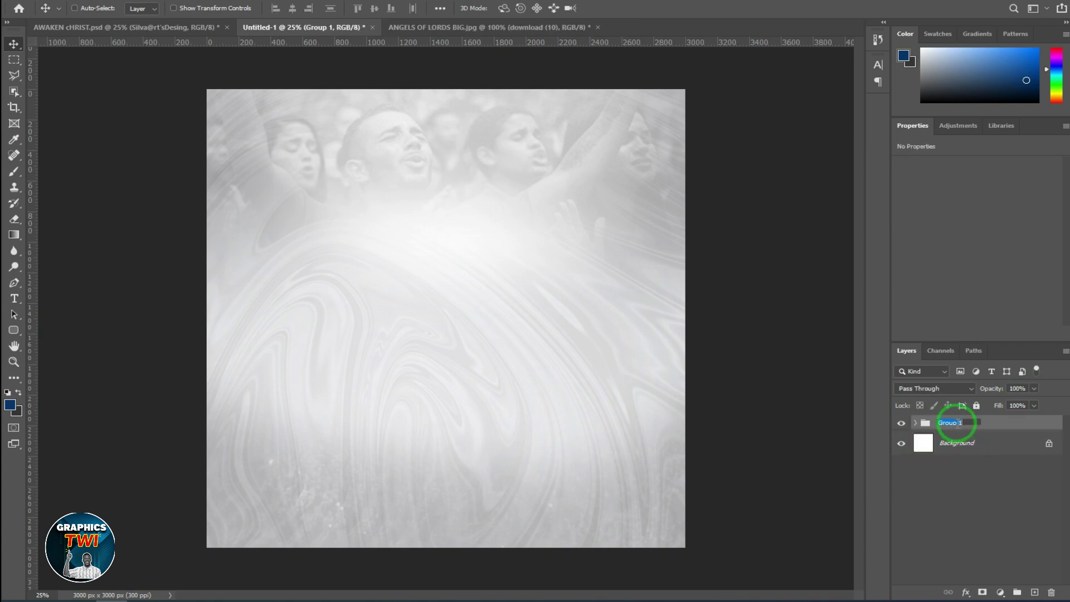
pyautogui.write('BG')
pyautogui.press('Return')
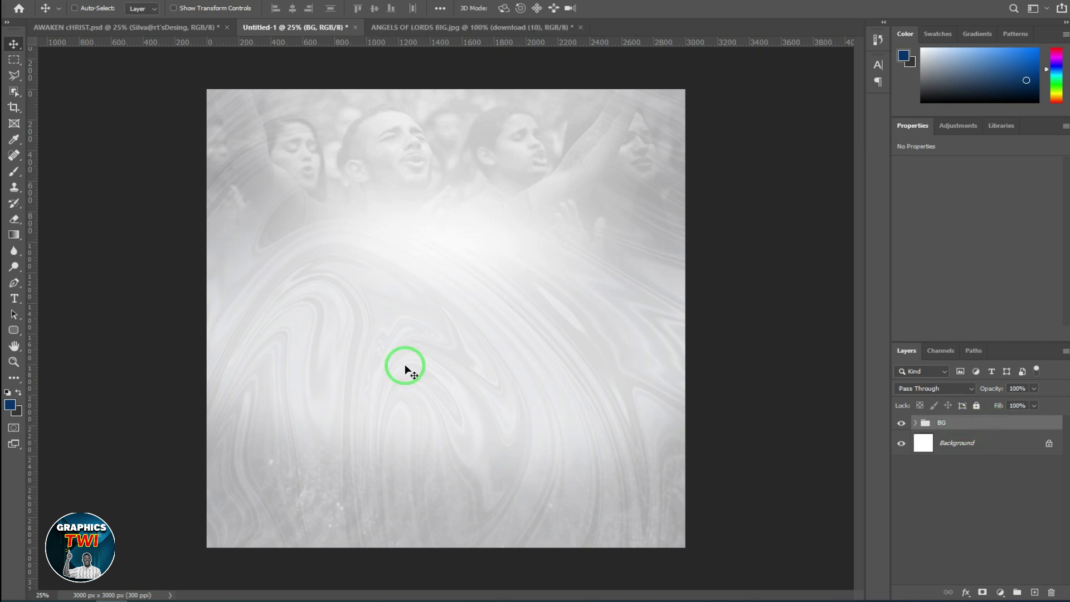
pyautogui.click(170, 27)
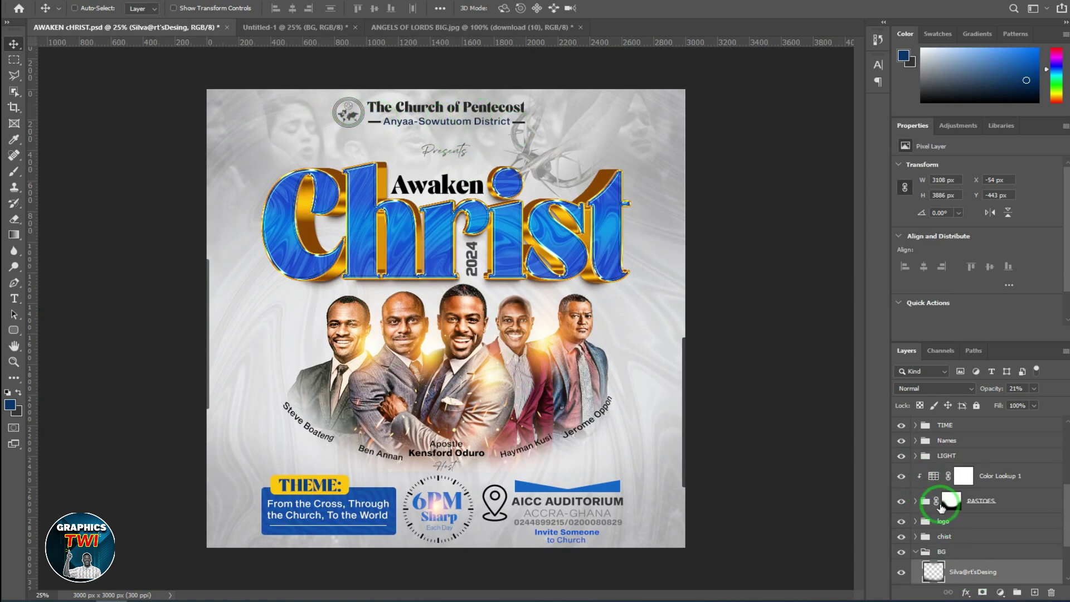
# - Collapse the flyer's BG group, expand the logo group and select The Church of Pentecost layer
pyautogui.scroll(-3, 941, 504)
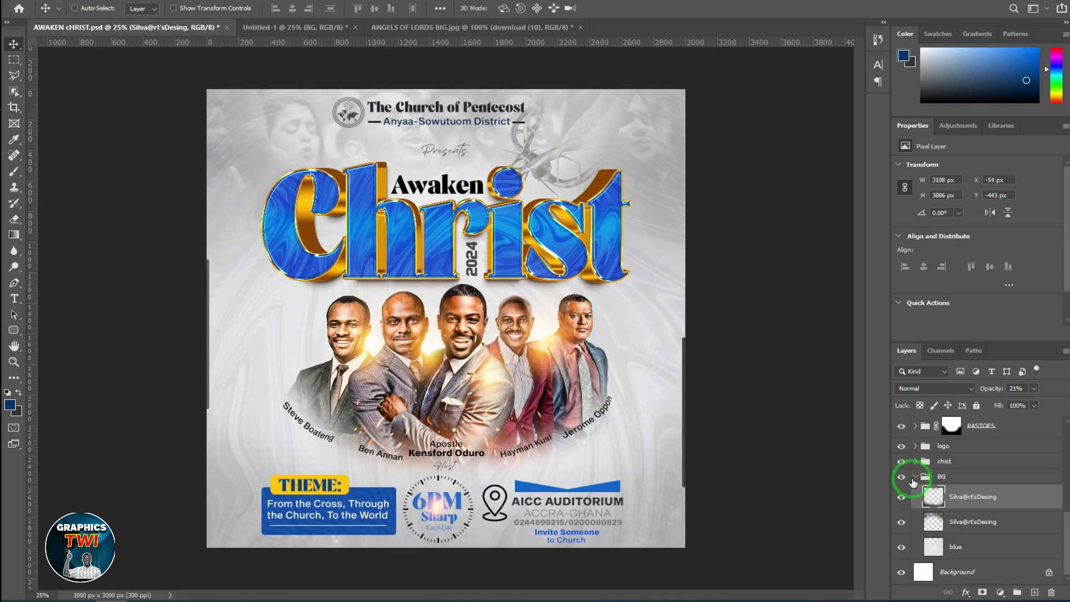
pyautogui.click(913, 480)
pyautogui.click(915, 477)
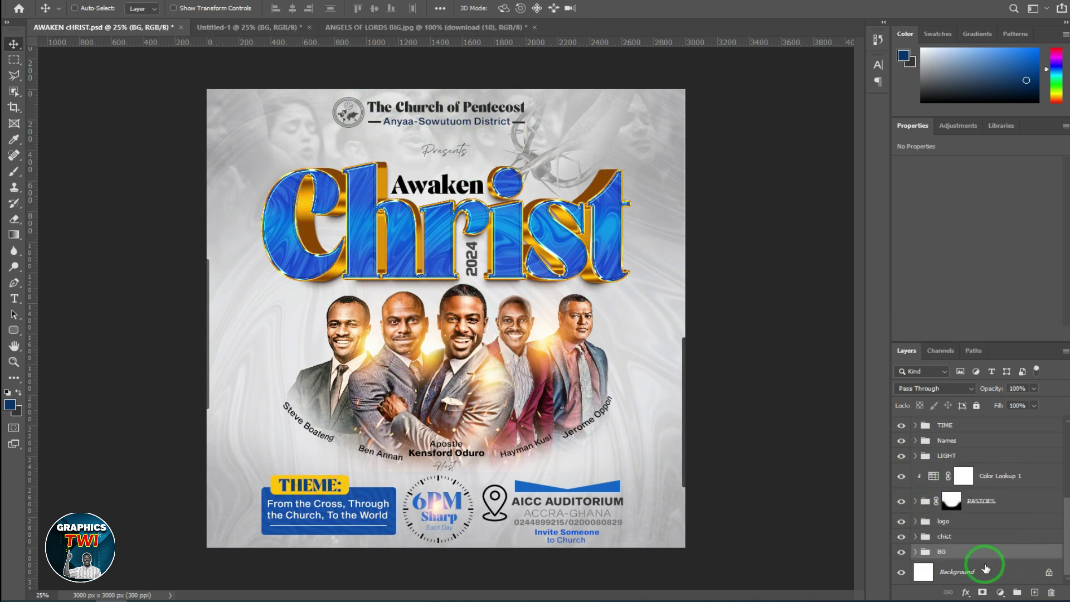
pyautogui.click(944, 523)
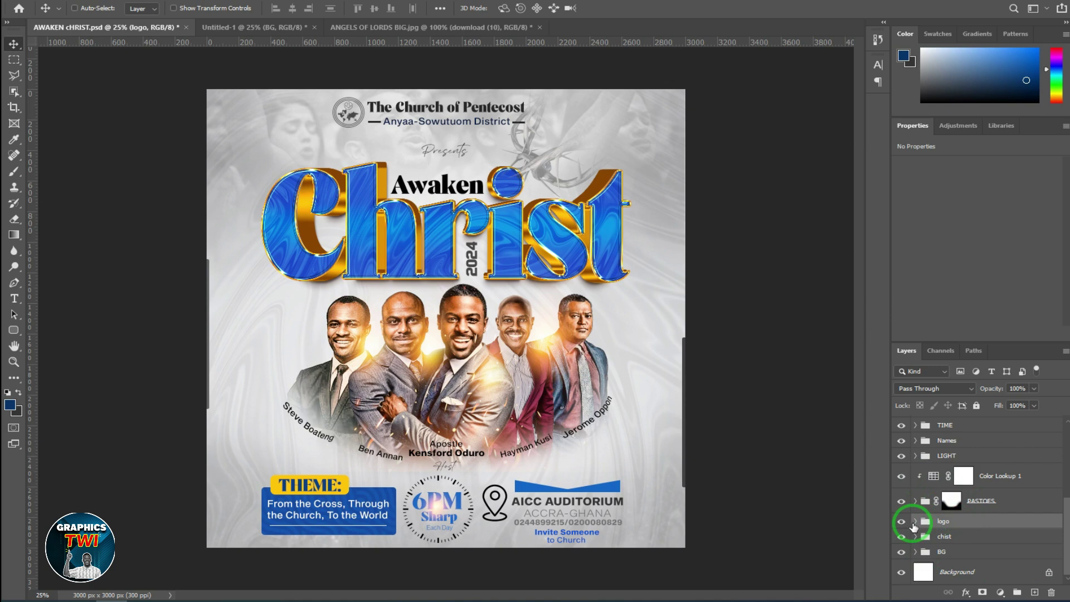
pyautogui.click(916, 522)
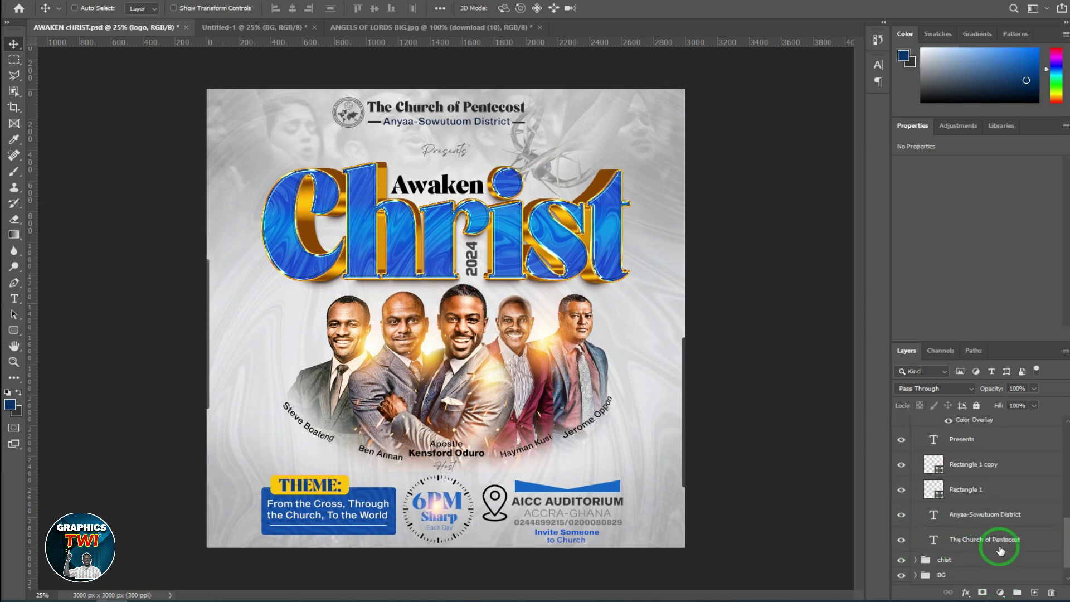
pyautogui.click(995, 537)
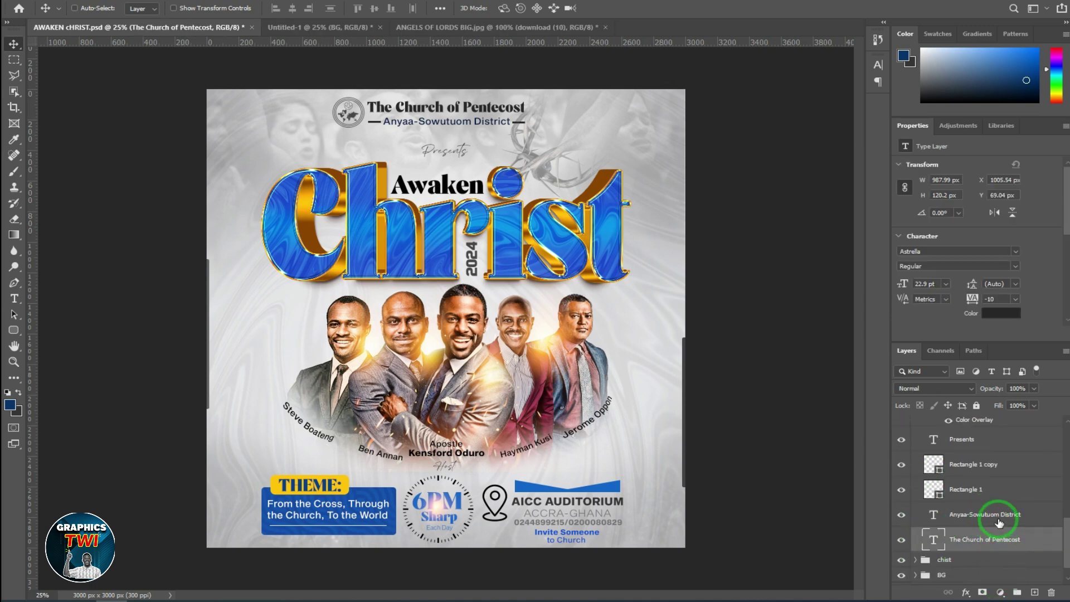
# - Copy The Church of Pentecost title into Untitled-1, centre it horizontally and nudge it up
pyautogui.moveTo(468, 130); pyautogui.dragTo(362, 84)
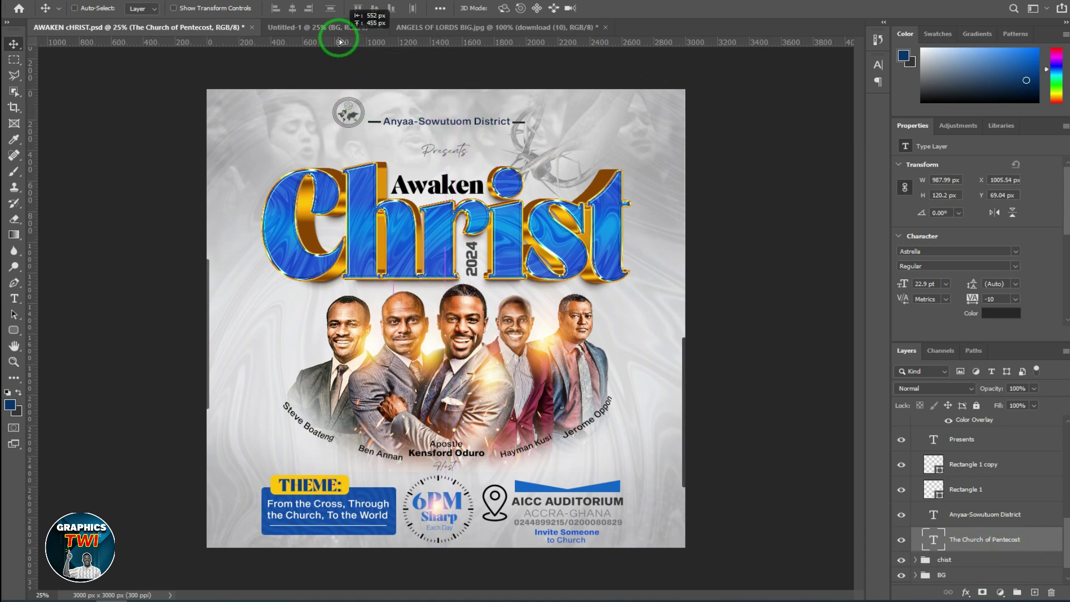
pyautogui.moveTo(361, 84)
pyautogui.mouseDown()
pyautogui.moveTo(474, 178)
pyautogui.moveTo(462, 133)
pyautogui.mouseUp()
pyautogui.hotkey('ctrl', 'a')
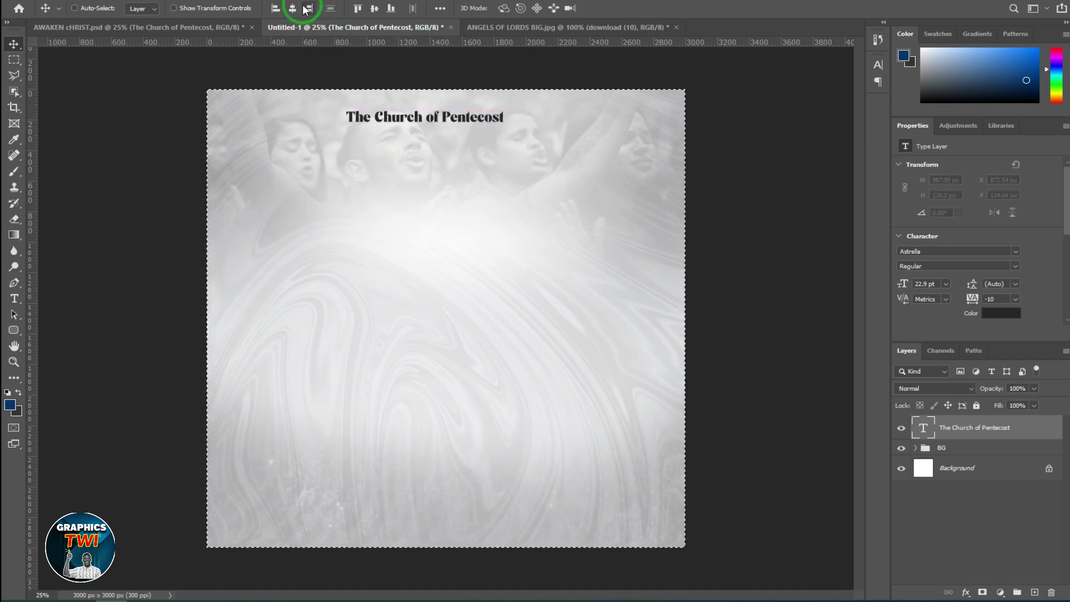
pyautogui.click(304, 8)
pyautogui.hotkey('ctrl', 'd')
pyautogui.press('Up')
pyautogui.press('Up')
pyautogui.press('Up')
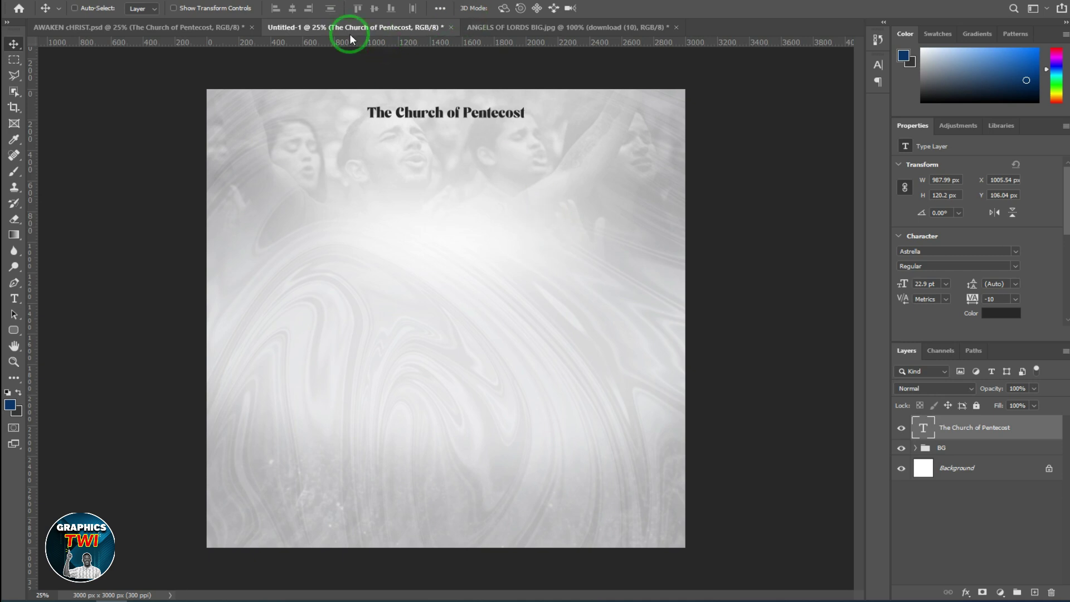
pyautogui.click(190, 27)
# - Copy the Anyaa-Sowutuom District line and its two dash rectangles into the new document
pyautogui.click(965, 555)
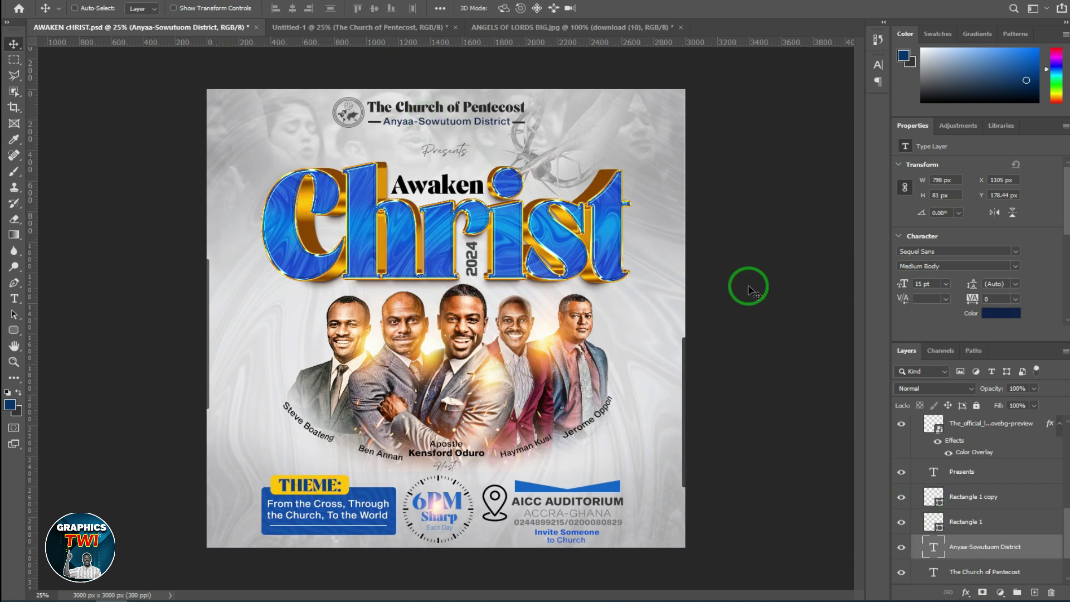
pyautogui.click(902, 524)
pyautogui.click(902, 523)
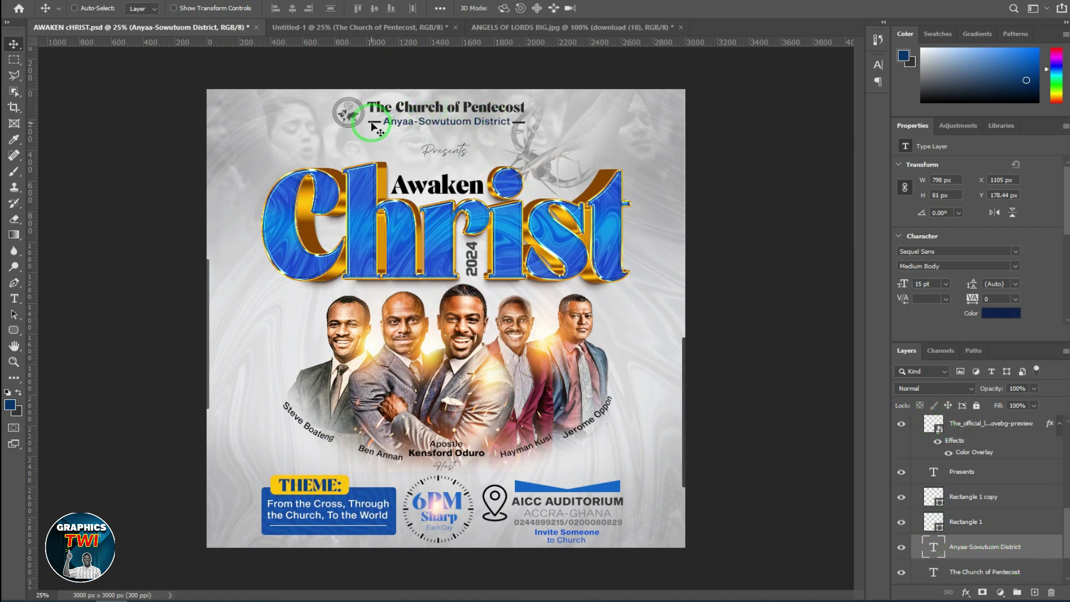
pyautogui.keyDown('ctrl'); pyautogui.click(971, 512); pyautogui.keyUp('ctrl')
pyautogui.keyDown('ctrl'); pyautogui.click(973, 505); pyautogui.keyUp('ctrl')
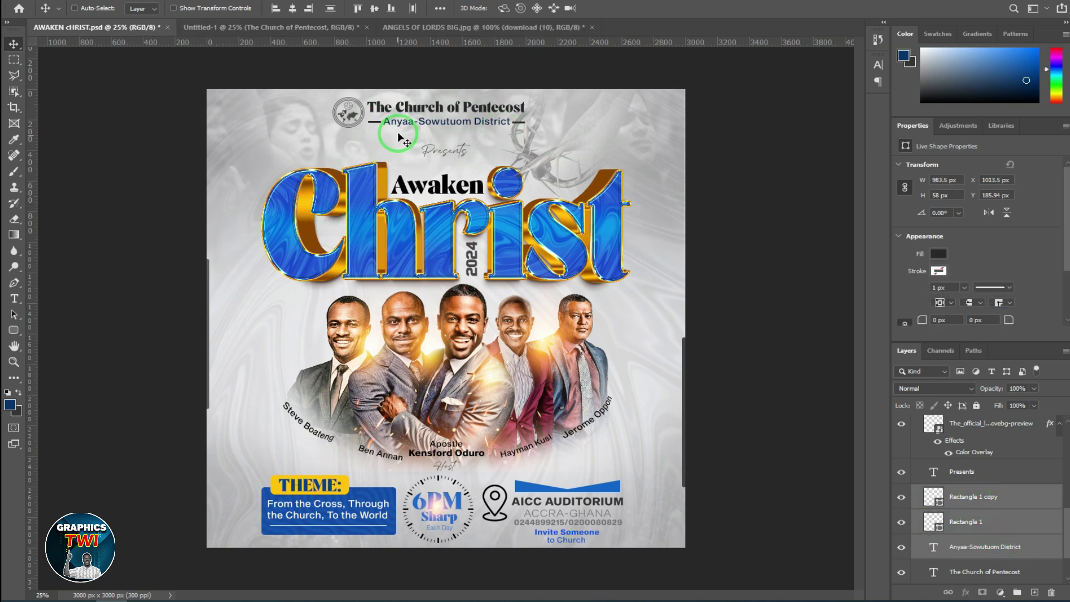
pyautogui.moveTo(397, 131)
pyautogui.mouseDown()
pyautogui.moveTo(316, 26)
pyautogui.moveTo(471, 132)
pyautogui.mouseUp()
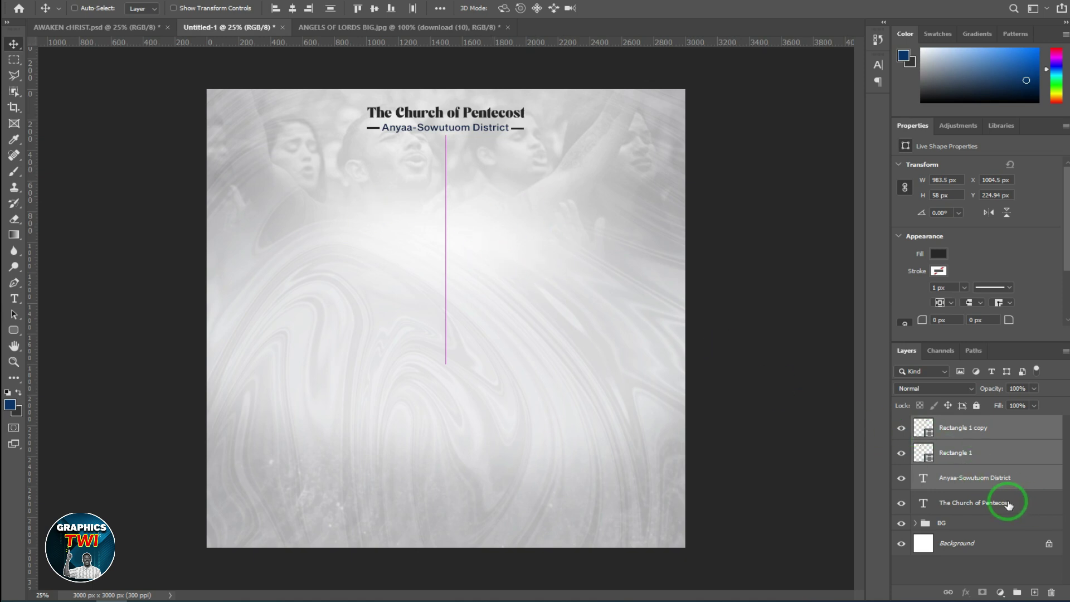
pyautogui.click(1020, 435)
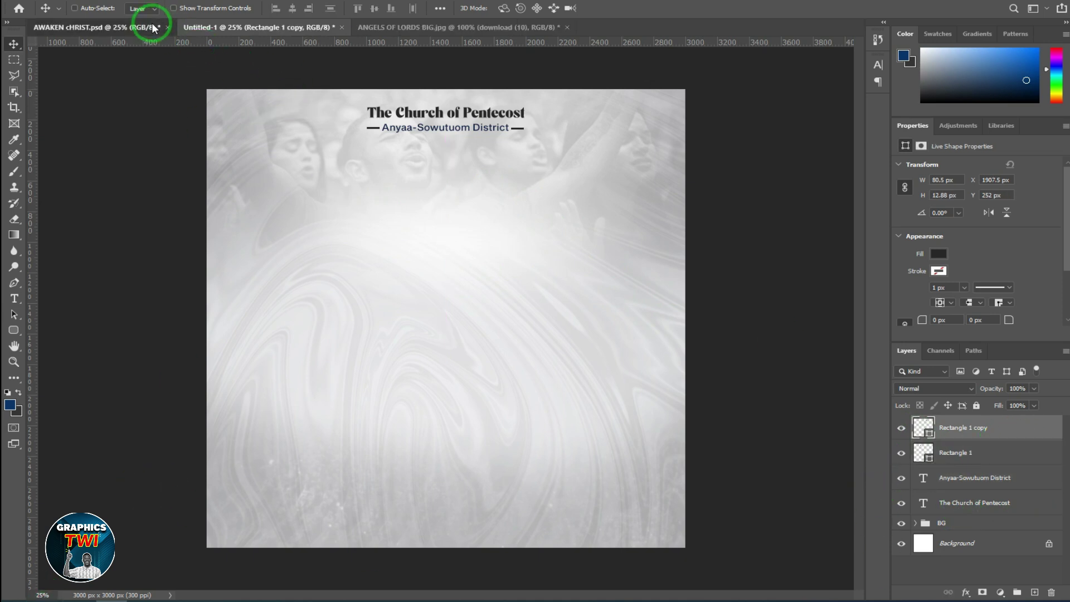
pyautogui.click(152, 27)
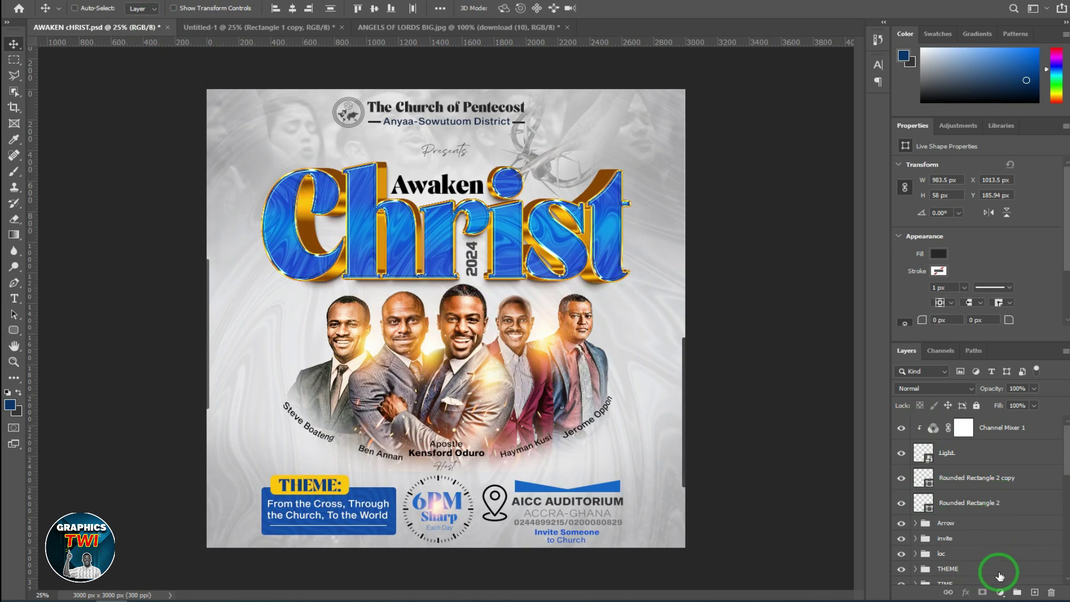
# - Show the church logo, copy it into the new document and nudge it right toward the heading
pyautogui.scroll(-3, 1003, 496)
pyautogui.scroll(-3, 1003, 495)
pyautogui.scroll(-3, 947, 504)
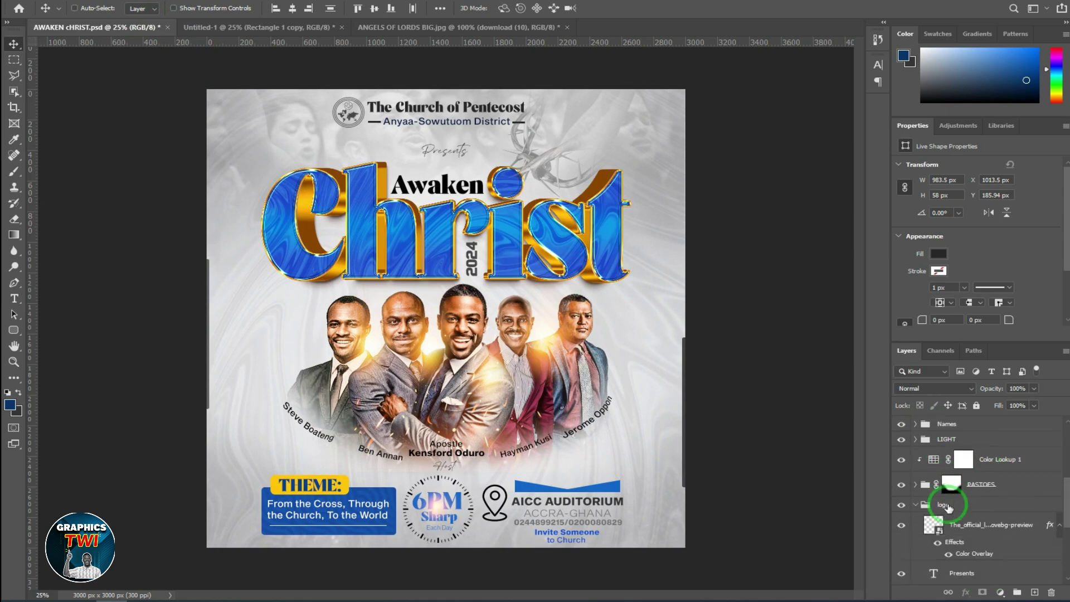
pyautogui.click(938, 527)
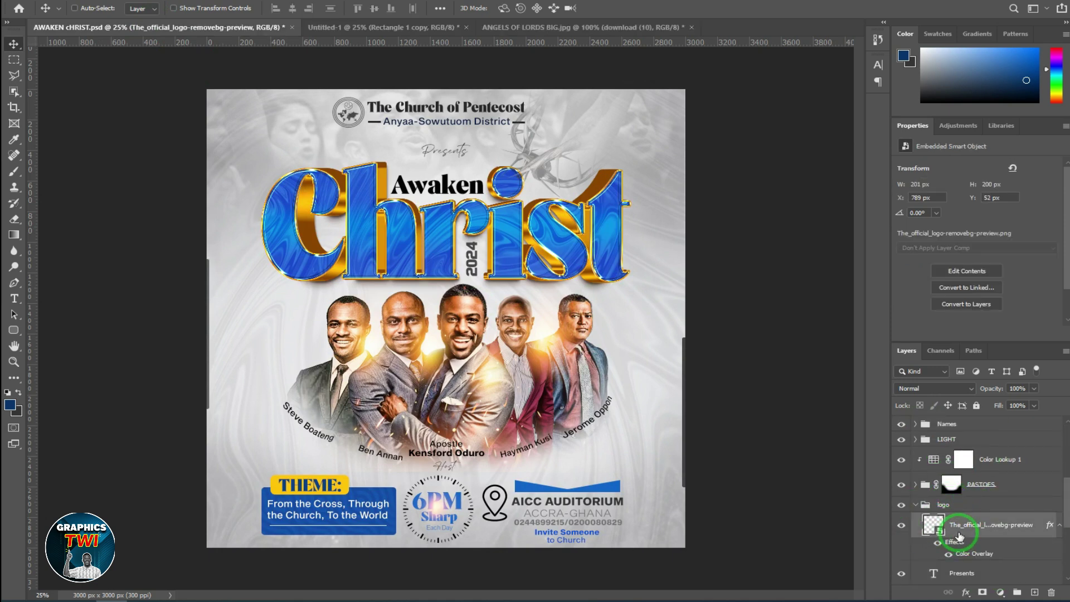
pyautogui.click(902, 527)
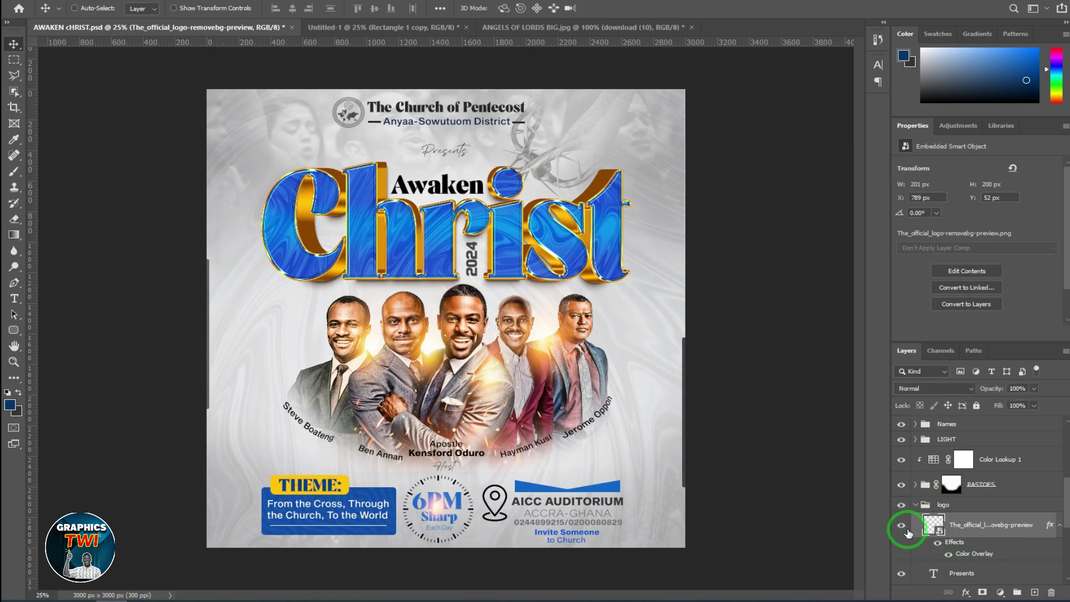
pyautogui.moveTo(363, 120)
pyautogui.mouseDown()
pyautogui.moveTo(419, 30)
pyautogui.moveTo(360, 143)
pyautogui.mouseUp()
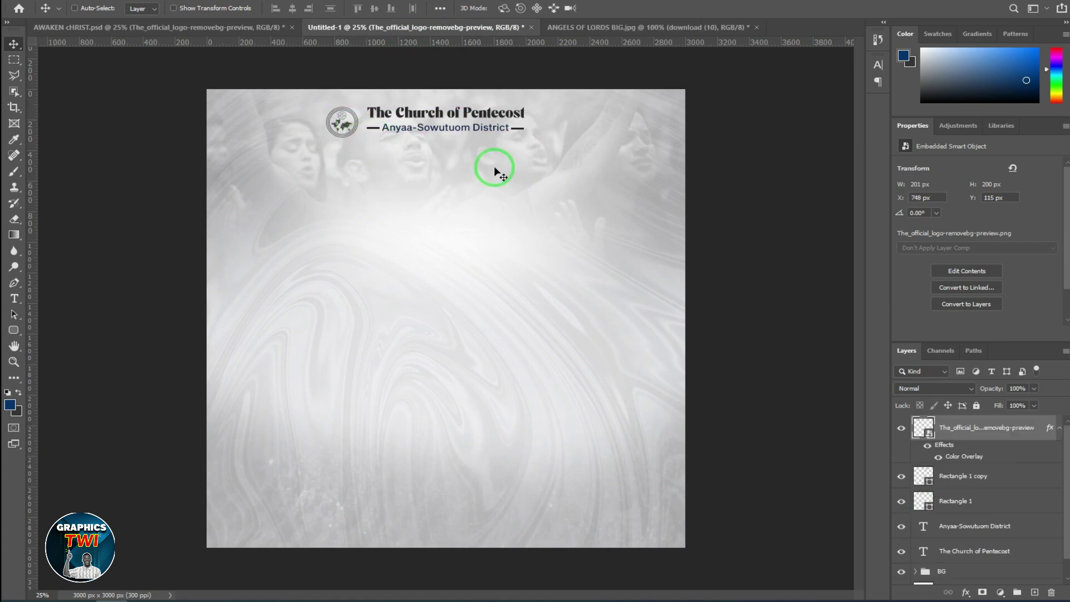
pyautogui.press('Right')
pyautogui.press('Right')
pyautogui.press('Right')
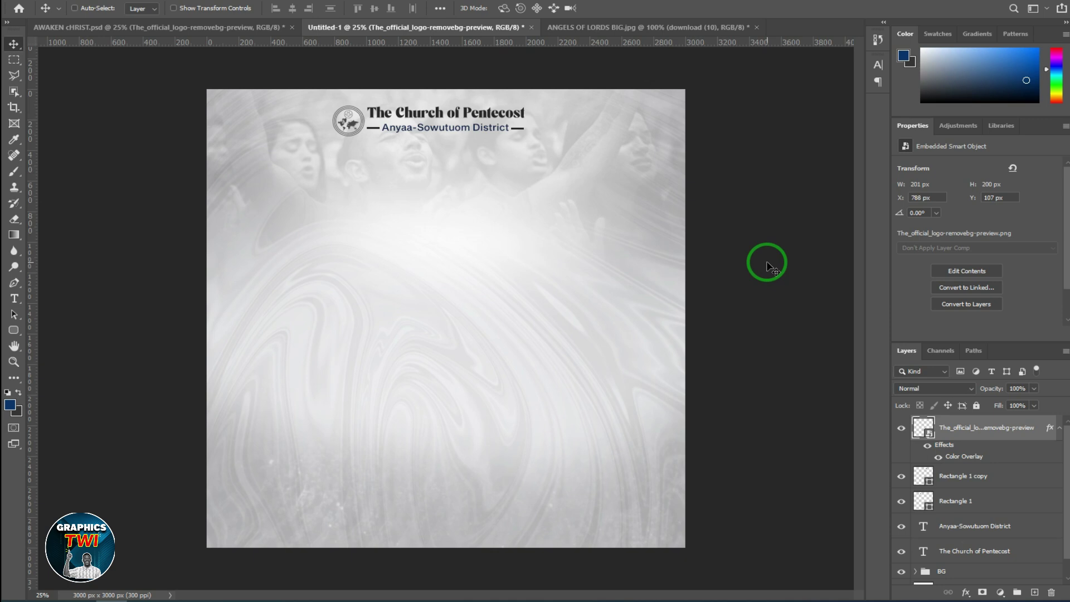
pyautogui.click(948, 481)
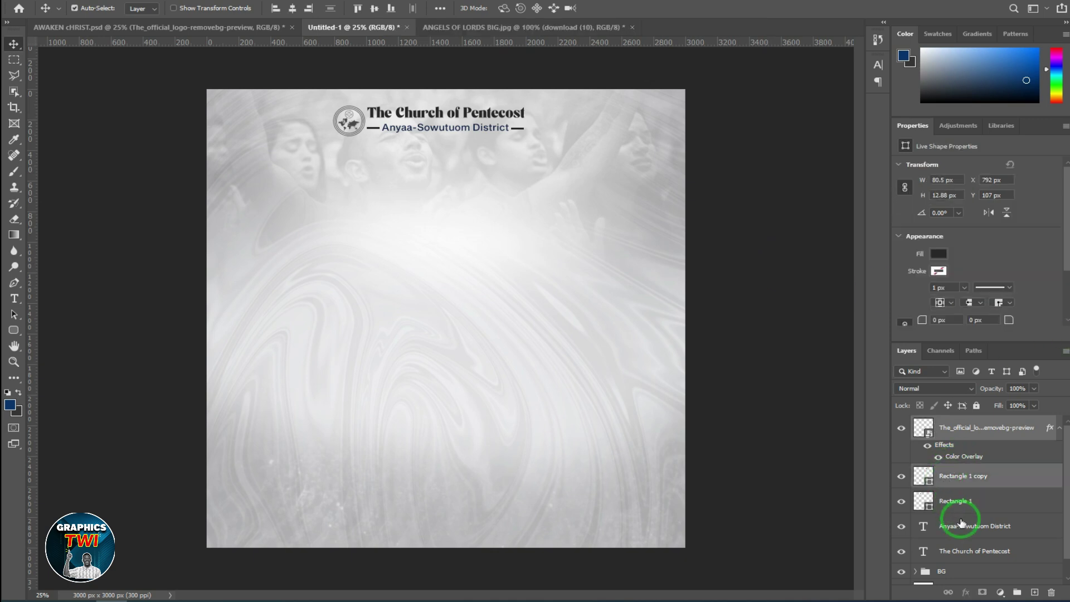
# - Group the district, church name and Rectangle 1 header layers into a group named LOGO
pyautogui.keyDown('ctrl'); pyautogui.click(957, 526); pyautogui.keyUp('ctrl')
pyautogui.keyDown('ctrl'); pyautogui.click(963, 553); pyautogui.keyUp('ctrl')
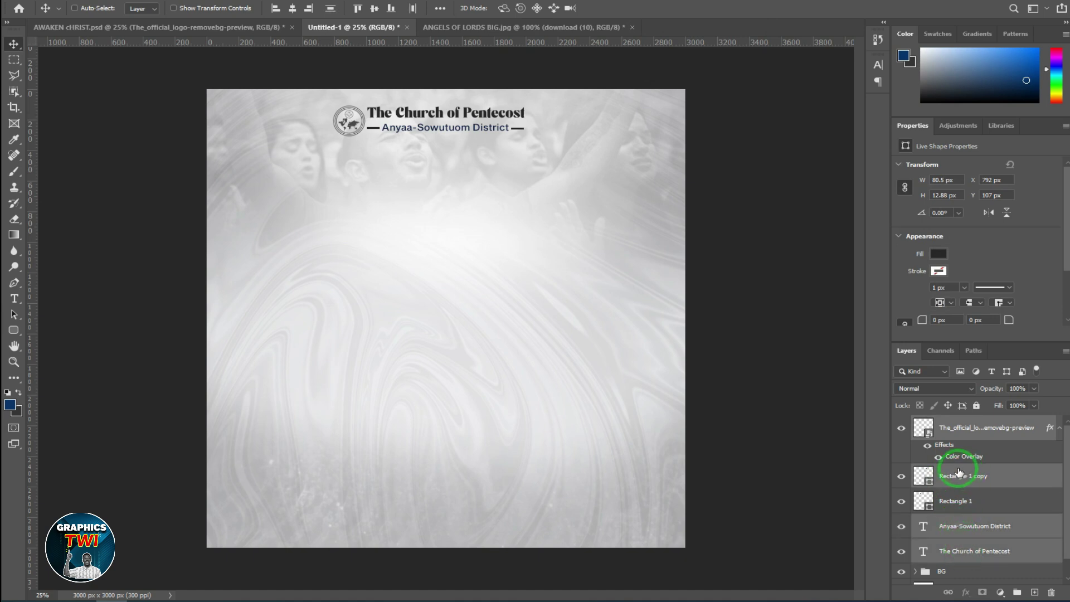
pyautogui.hotkey('ctrl', 'g')
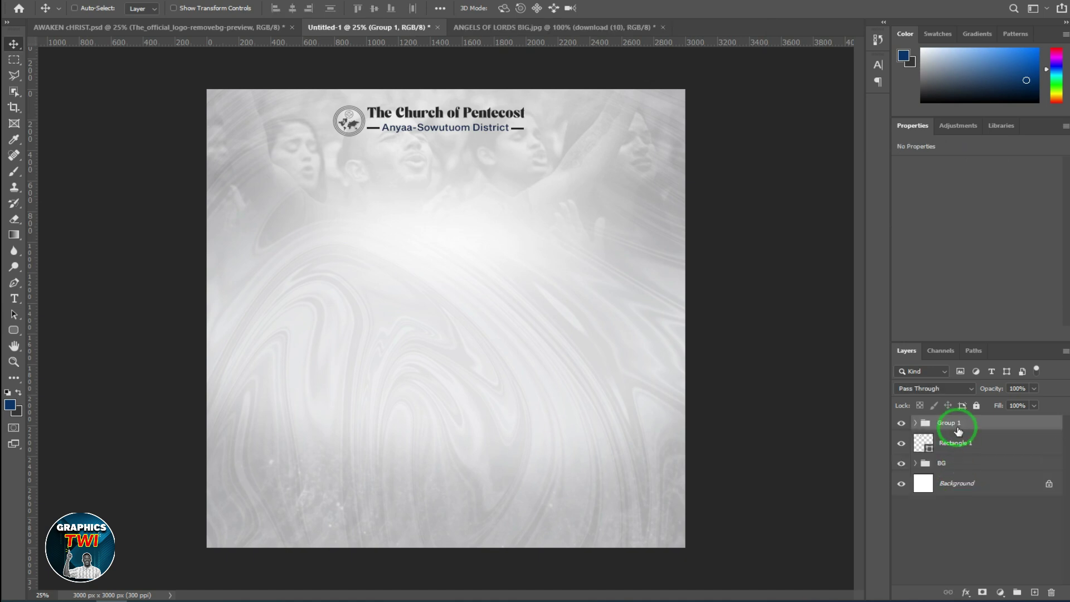
pyautogui.click(948, 444)
pyautogui.moveTo(948, 446)
pyautogui.mouseDown()
pyautogui.moveTo(954, 424)
pyautogui.moveTo(964, 424)
pyautogui.moveTo(898, 418)
pyautogui.mouseUp()
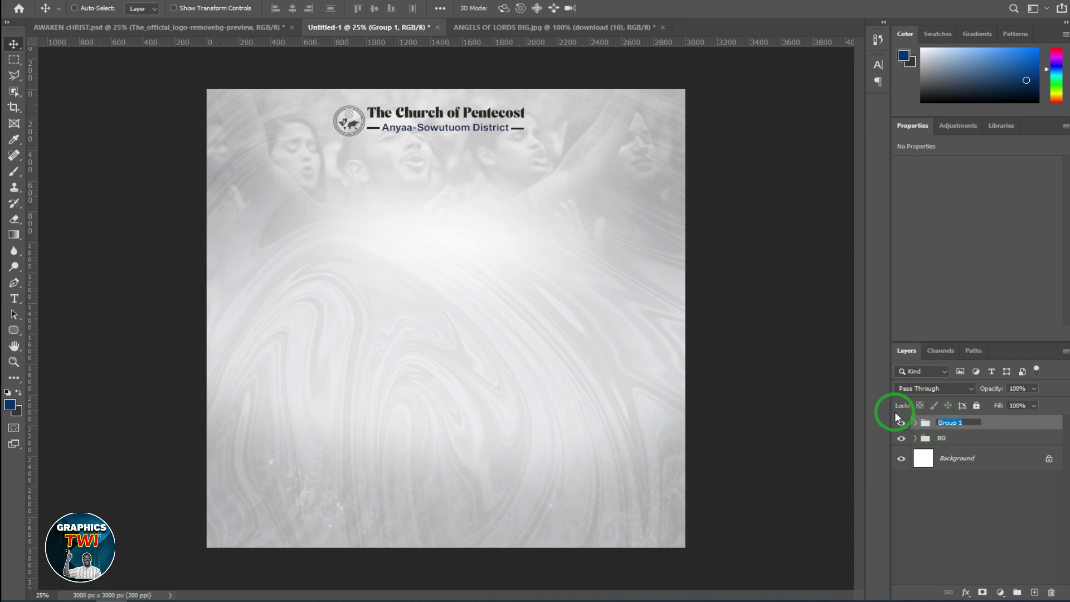
pyautogui.write('LOGO')
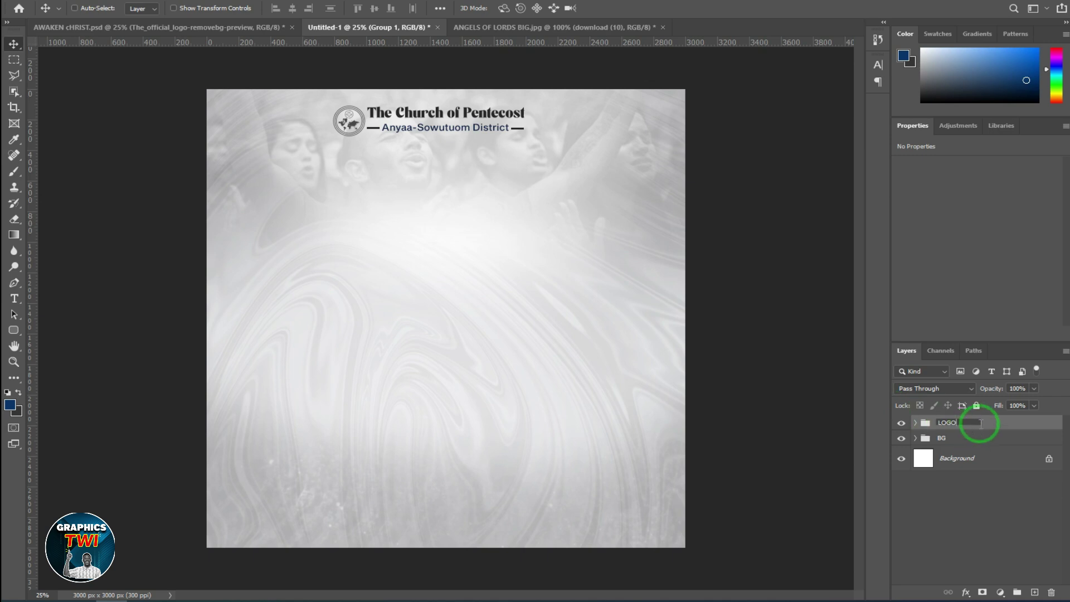
pyautogui.press('Return')
# - Add four margin guides near the left, right, bottom and top canvas edges, then return to AWAKEN cHRIST
pyautogui.moveTo(33, 434); pyautogui.dragTo(216, 464)
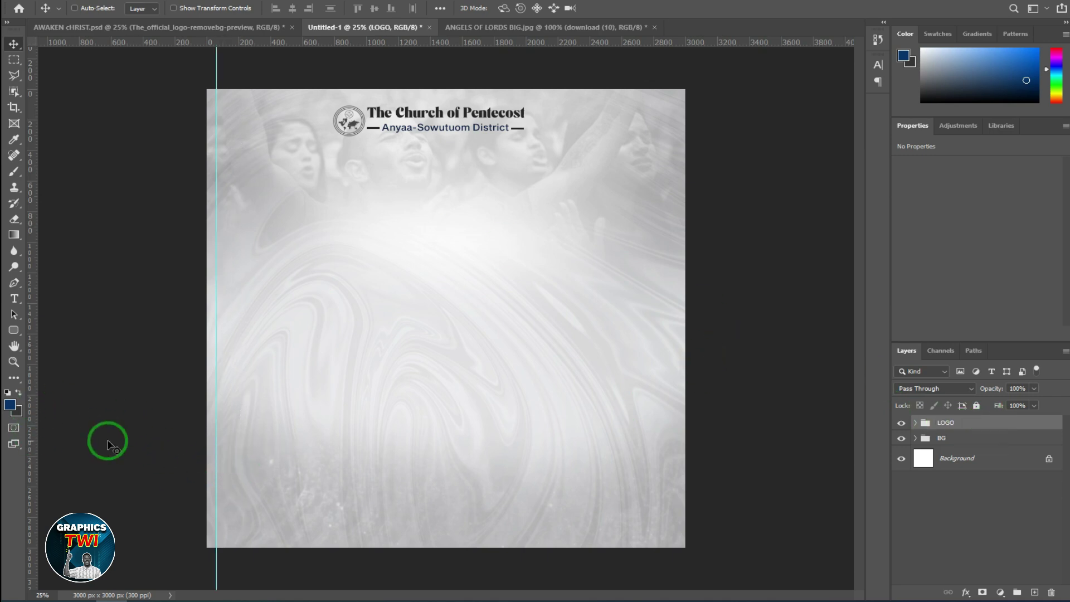
pyautogui.moveTo(33, 442); pyautogui.dragTo(676, 483)
pyautogui.moveTo(469, 42); pyautogui.dragTo(464, 539)
pyautogui.moveTo(440, 42); pyautogui.dragTo(449, 94)
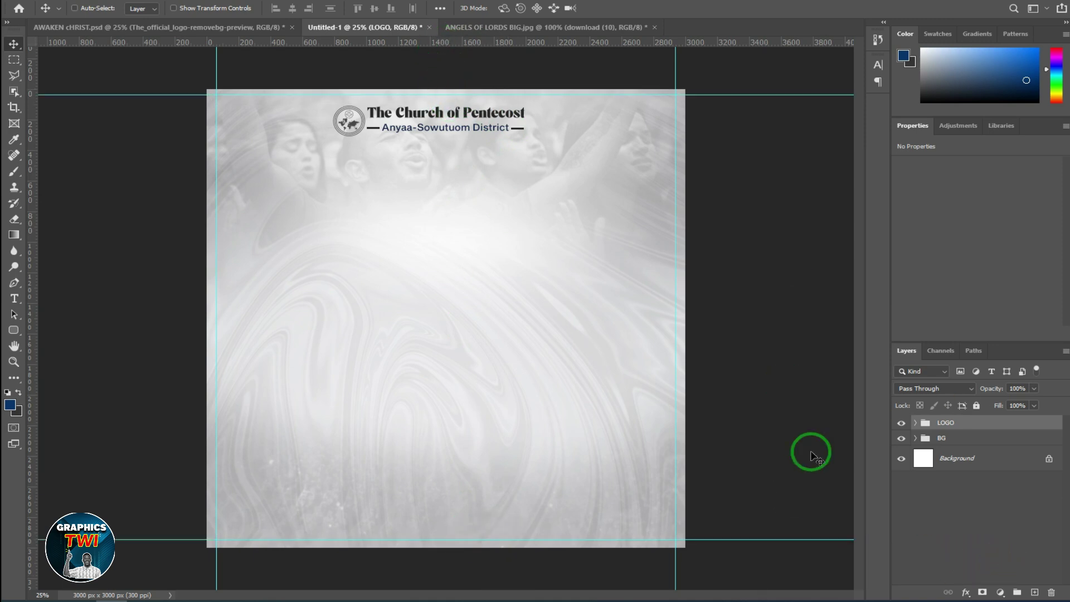
pyautogui.click(241, 29)
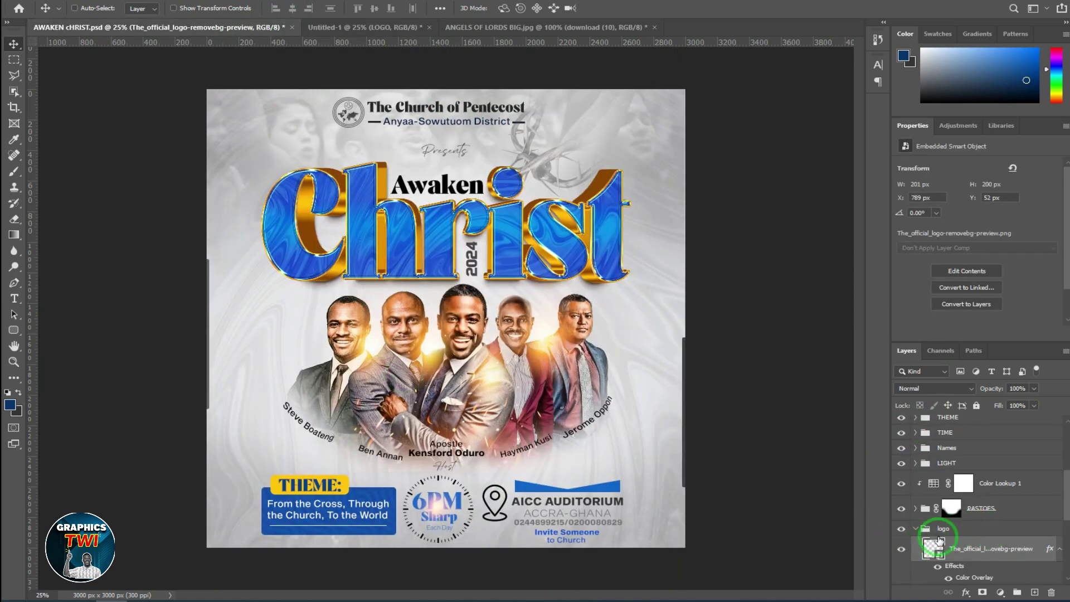
# - Copy the Presents script layer from the finished flyer's logo group into the new flyer
pyautogui.click(916, 530)
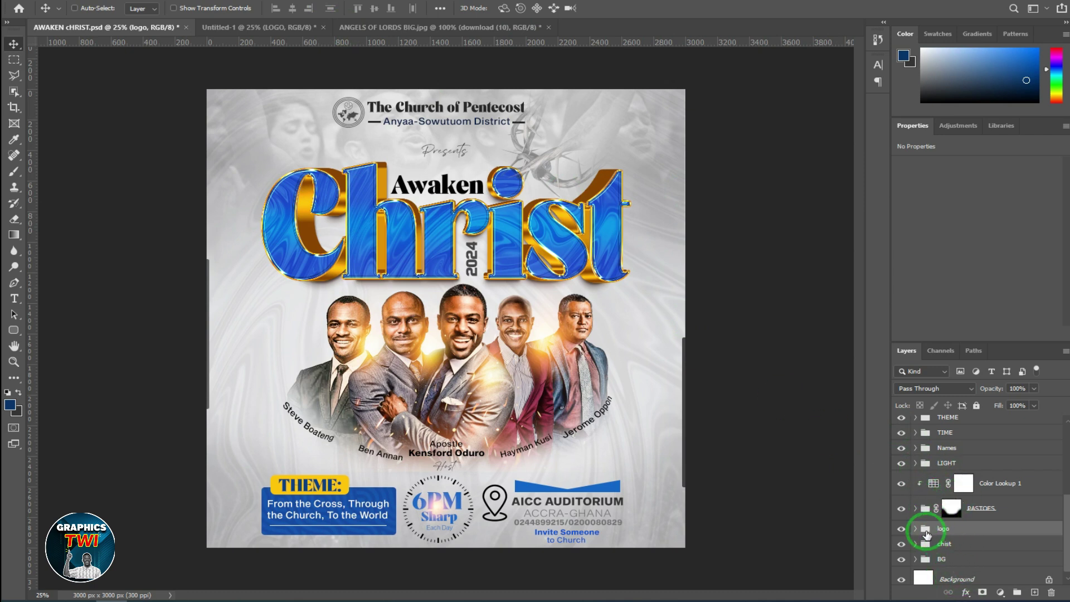
pyautogui.click(915, 529)
pyautogui.scroll(-3, 950, 548)
pyautogui.scroll(-2, 967, 557)
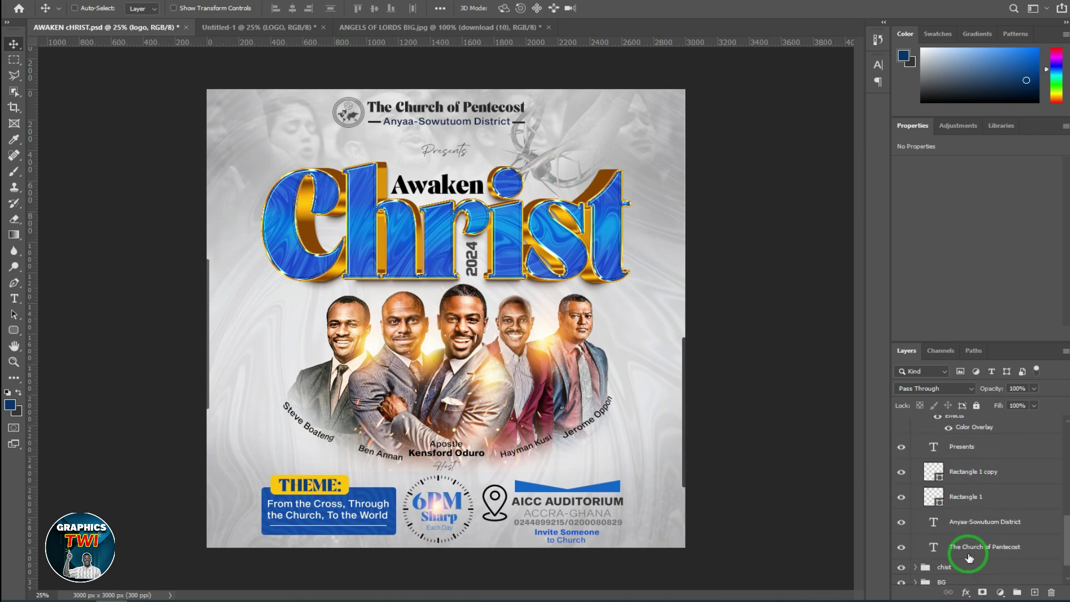
pyautogui.click(975, 446)
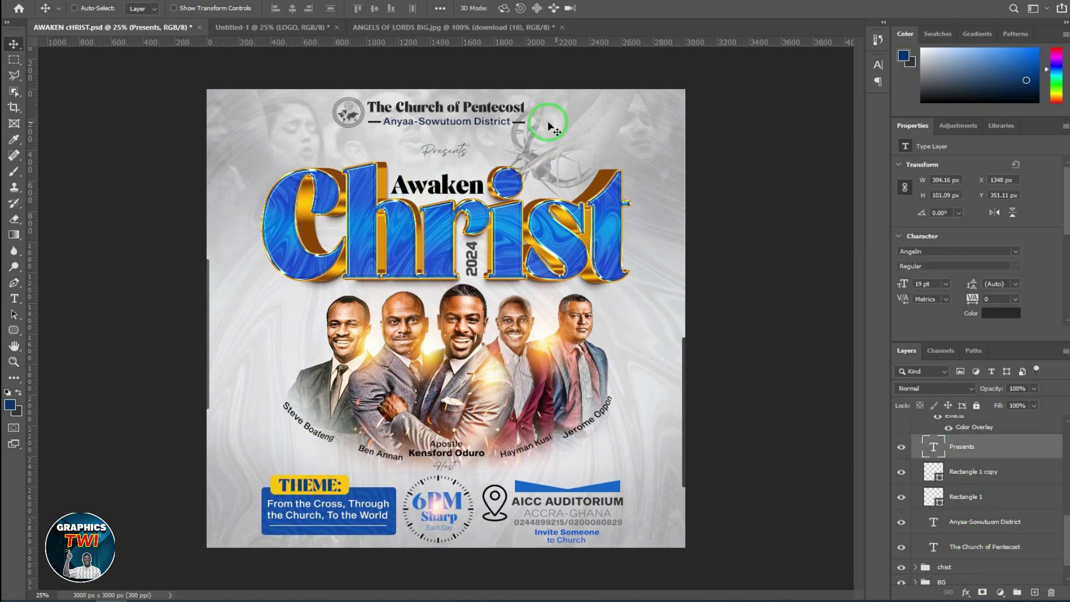
pyautogui.moveTo(440, 160)
pyautogui.mouseDown()
pyautogui.moveTo(302, 33)
pyautogui.moveTo(463, 226)
pyautogui.moveTo(460, 155)
pyautogui.mouseUp()
# - Centre Presents horizontally on the canvas and file it into the LOGO group, then return to AWAKEN cHRIST
pyautogui.hotkey('ctrl', 'a')
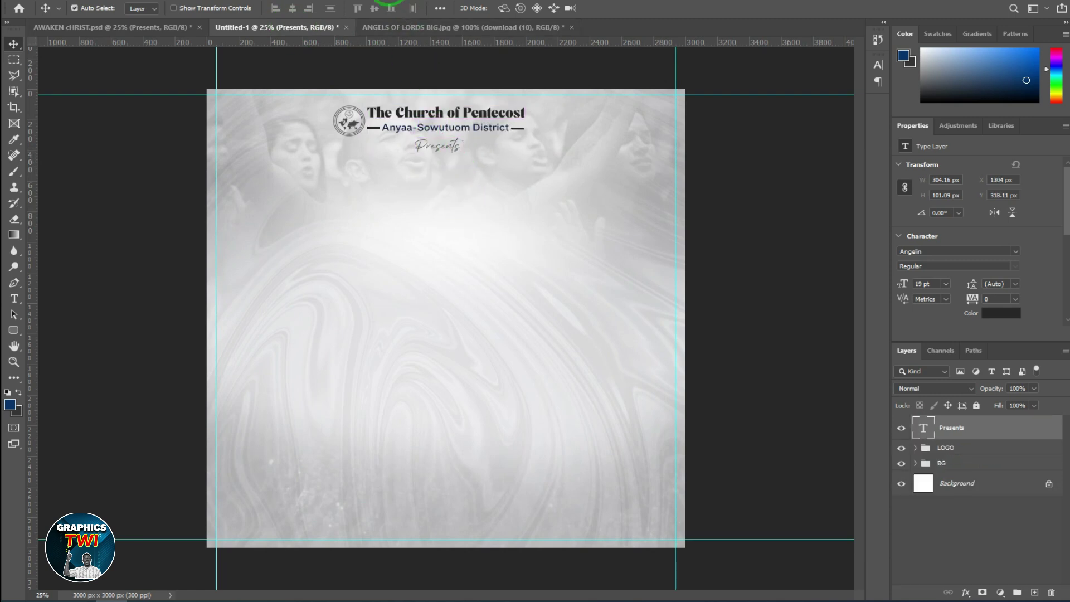
pyautogui.click(292, 8)
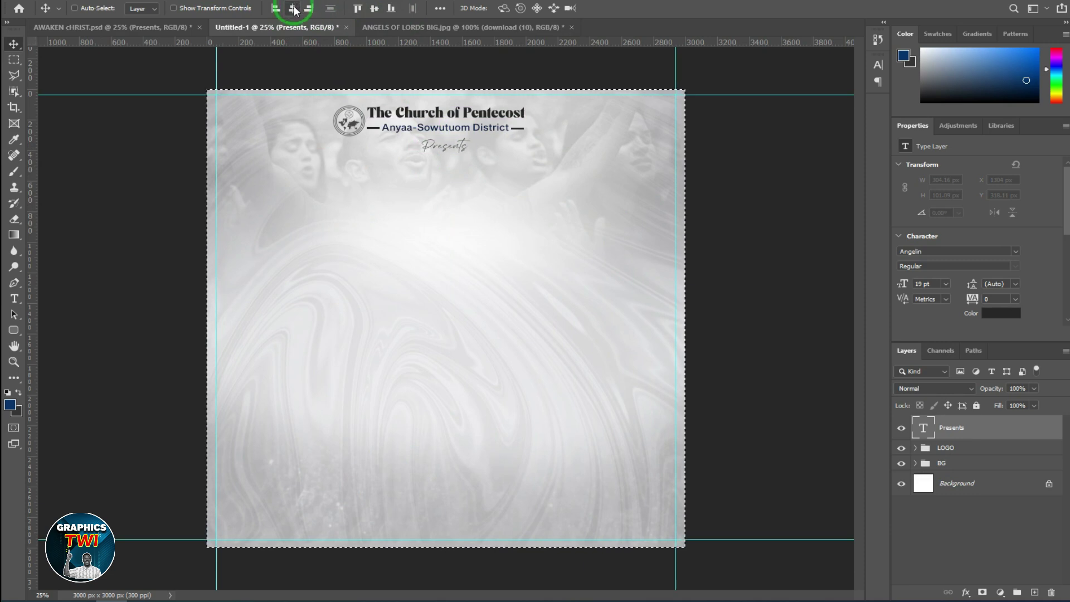
pyautogui.hotkey('ctrl', 'd')
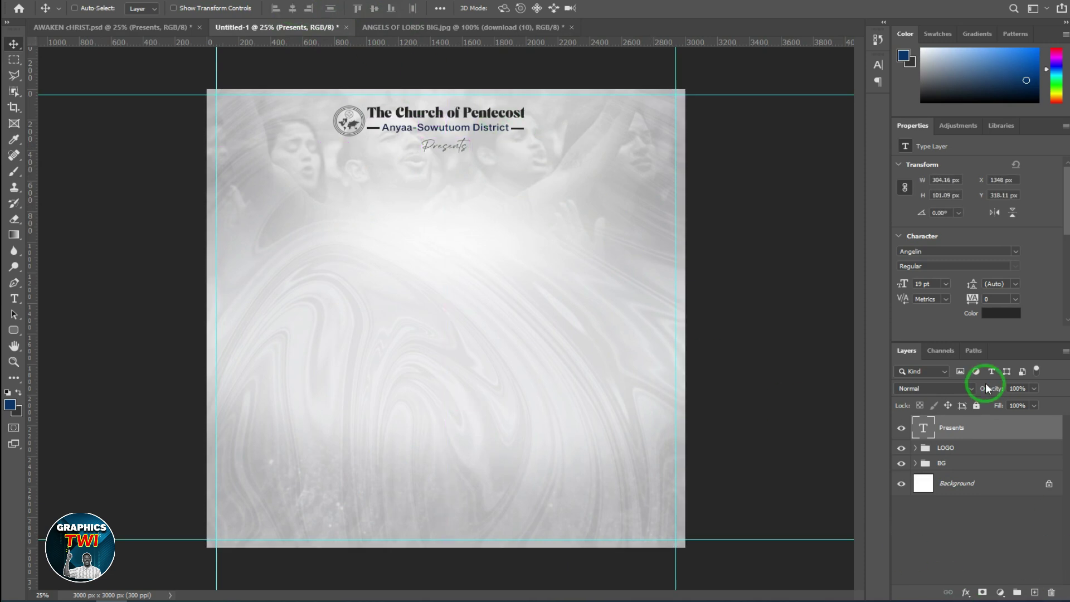
pyautogui.moveTo(980, 427); pyautogui.dragTo(975, 448)
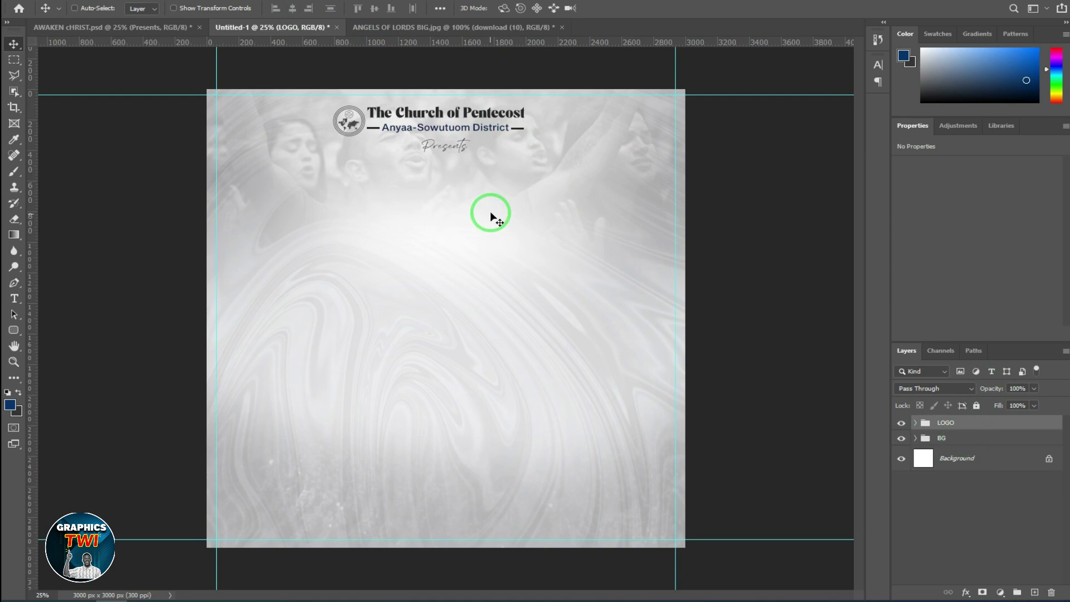
pyautogui.click(125, 25)
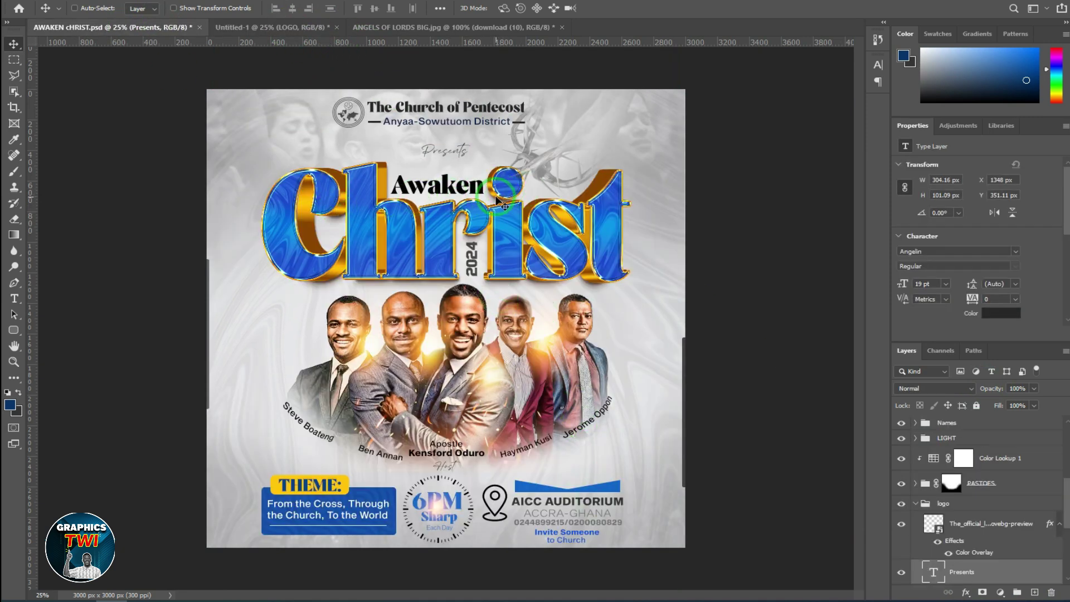
# - Inspect the logo, Christ title and BG groups, toggling the title's visibility off and on
pyautogui.moveTo(966, 568); pyautogui.dragTo(921, 510)
pyautogui.click(913, 507)
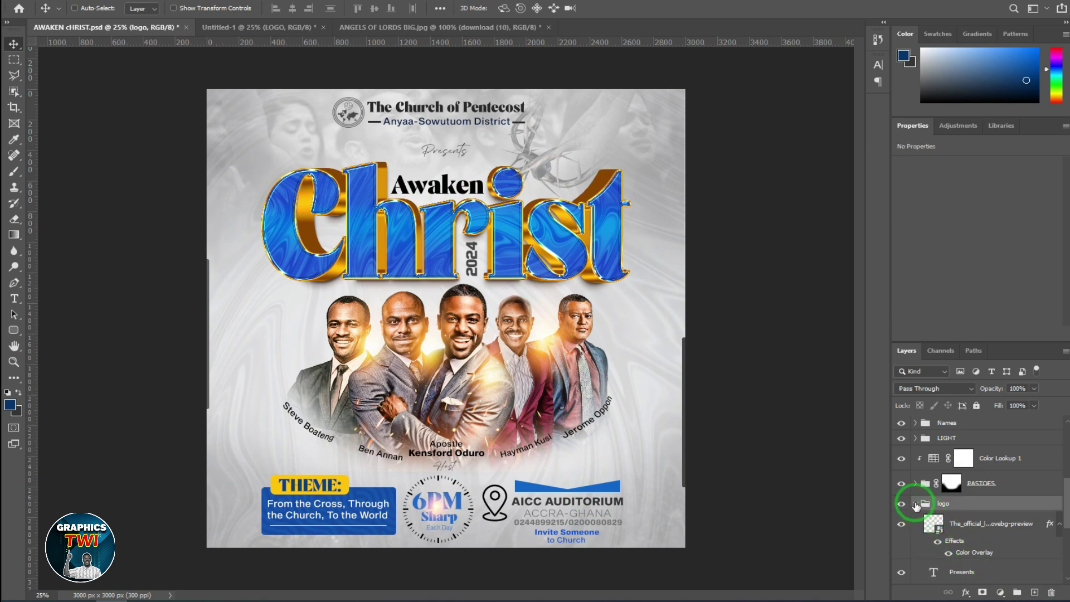
pyautogui.click(915, 503)
pyautogui.click(914, 536)
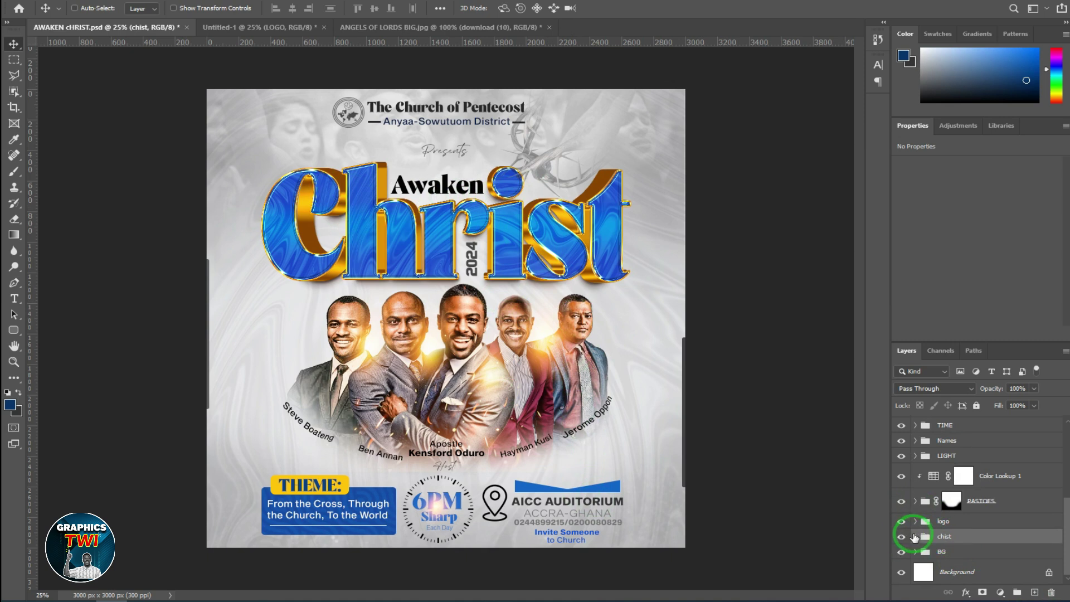
pyautogui.click(905, 536)
pyautogui.click(906, 536)
pyautogui.click(916, 552)
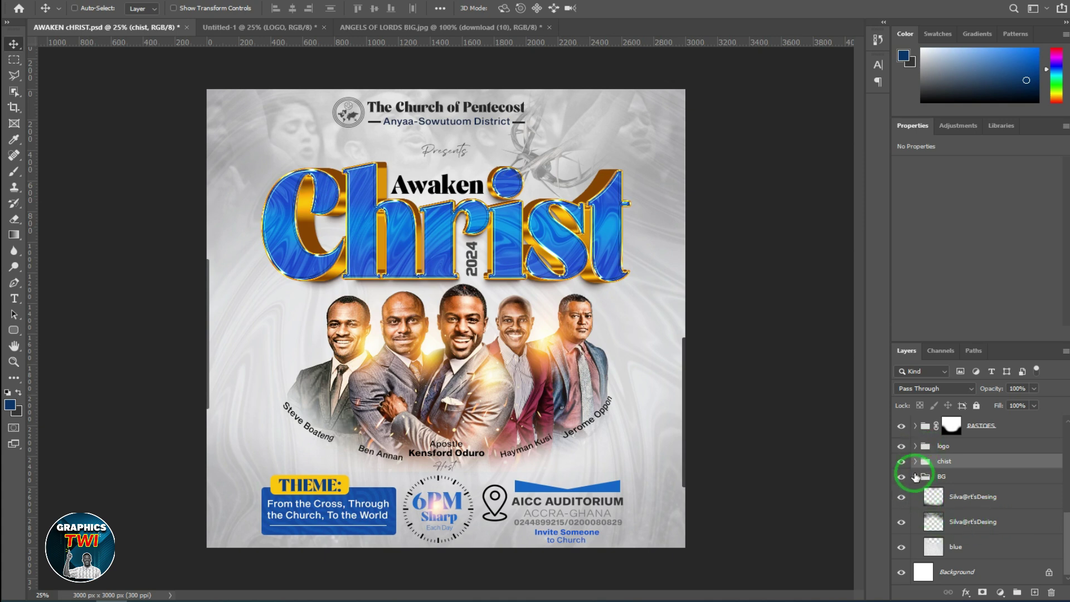
pyautogui.click(915, 477)
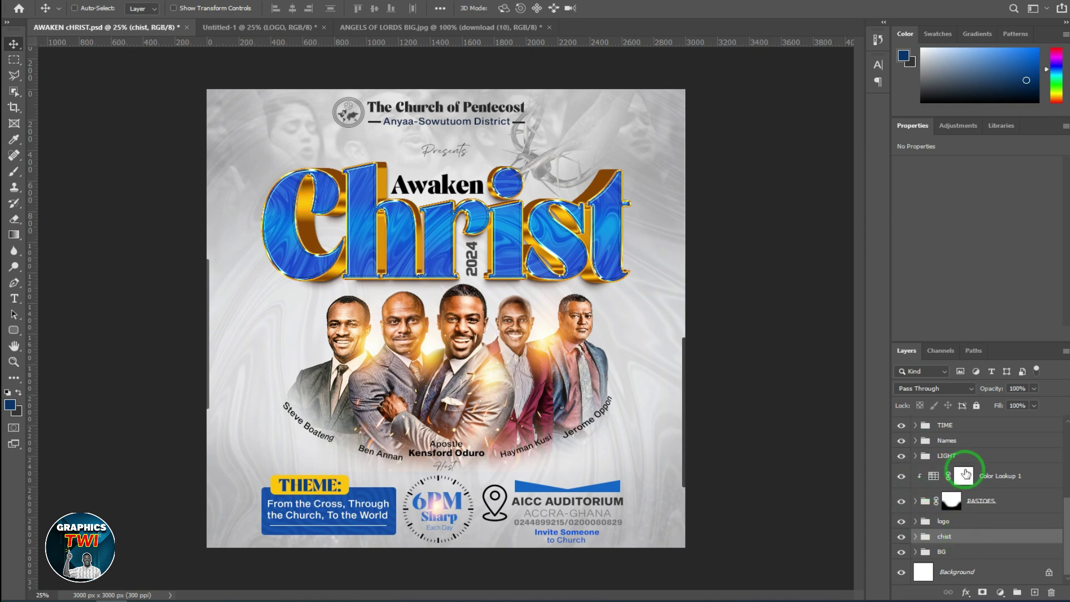
# - Nudge the crown-of-thorns image slightly upward on the flyer
pyautogui.scroll(3, 965, 475)
pyautogui.moveTo(529, 151); pyautogui.dragTo(530, 138)
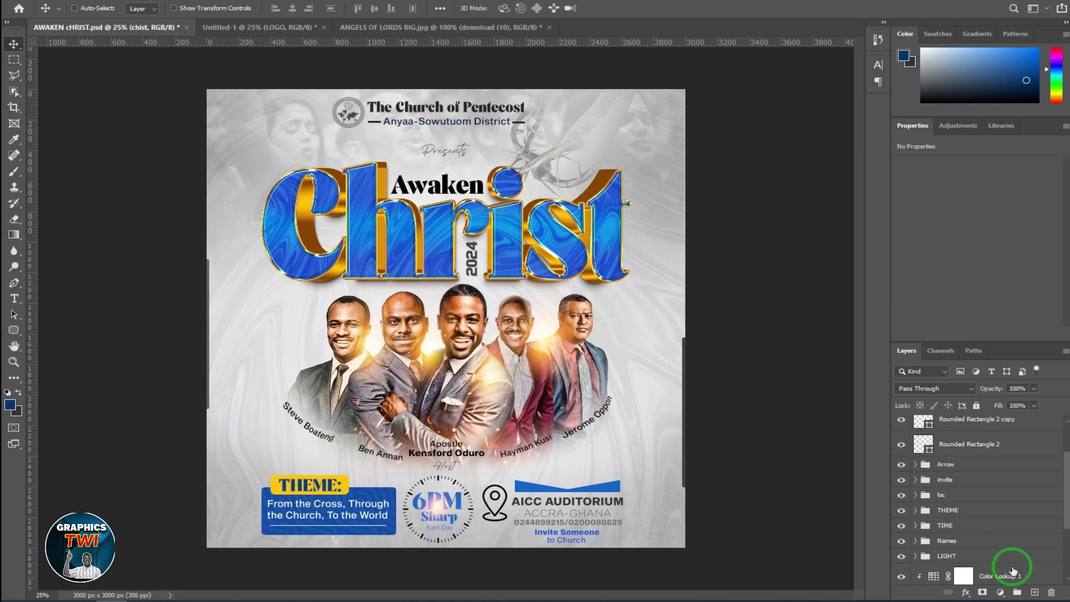
pyautogui.scroll(-3, 953, 517)
pyautogui.scroll(3, 953, 517)
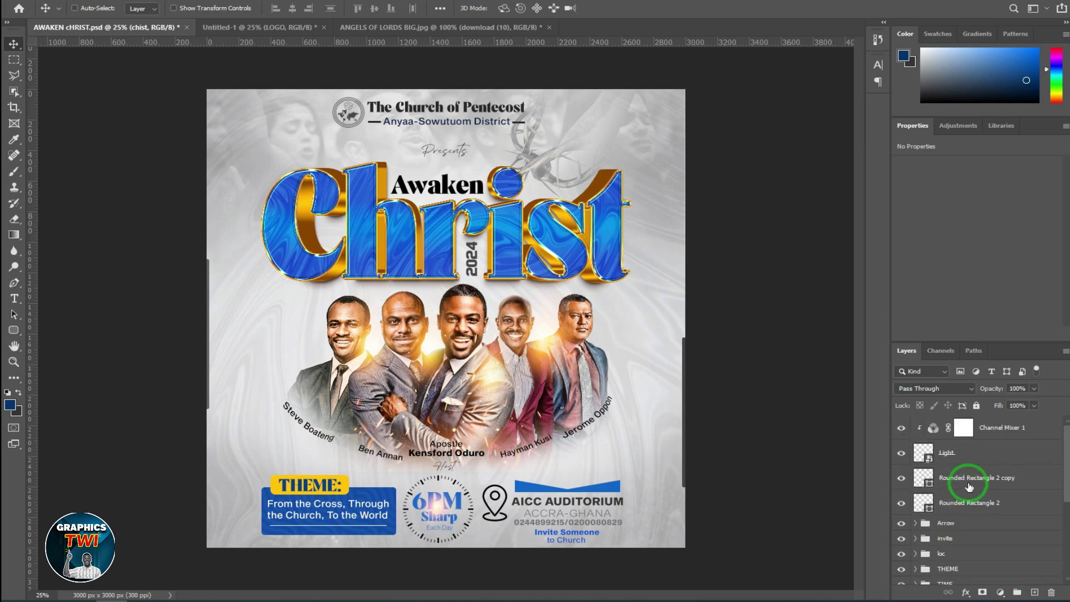
pyautogui.scroll(-3, 982, 516)
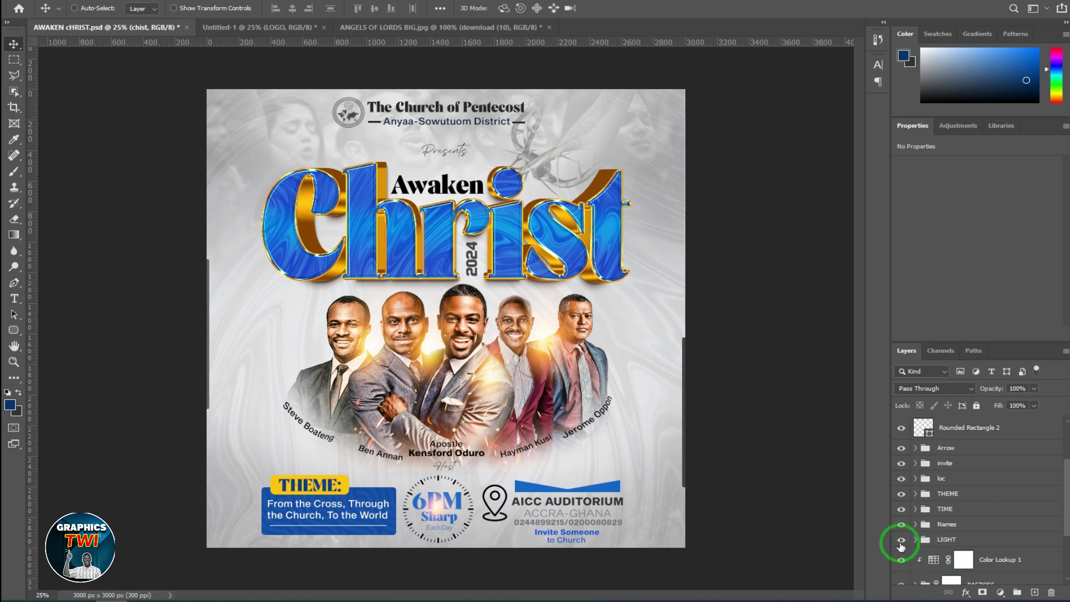
pyautogui.scroll(3, 955, 527)
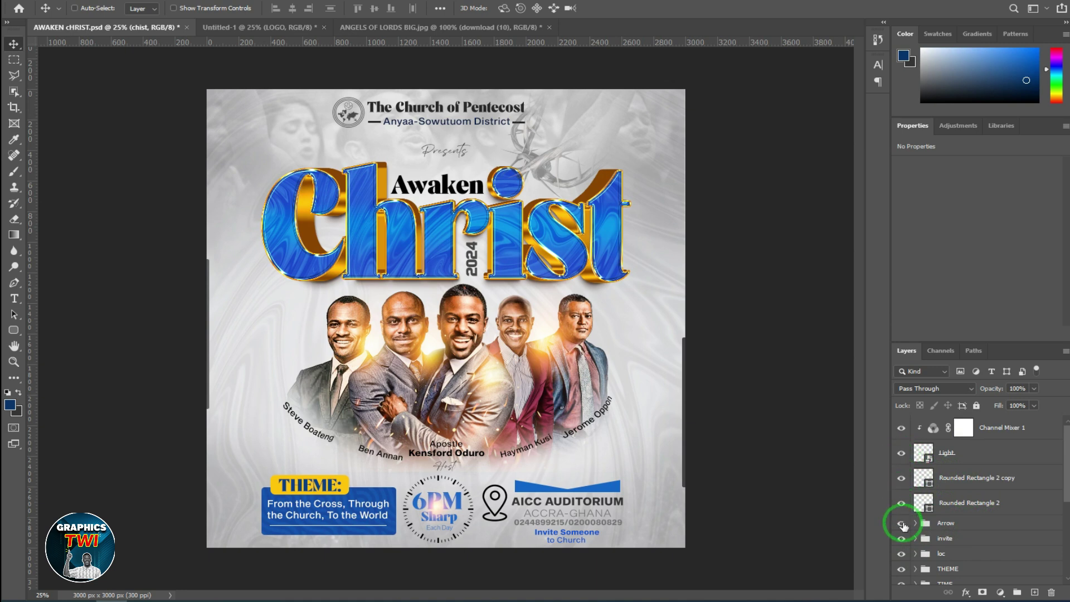
# - Hide the location details, then turn on auto-select and pick the crown-of-thorns image layer
pyautogui.click(901, 553)
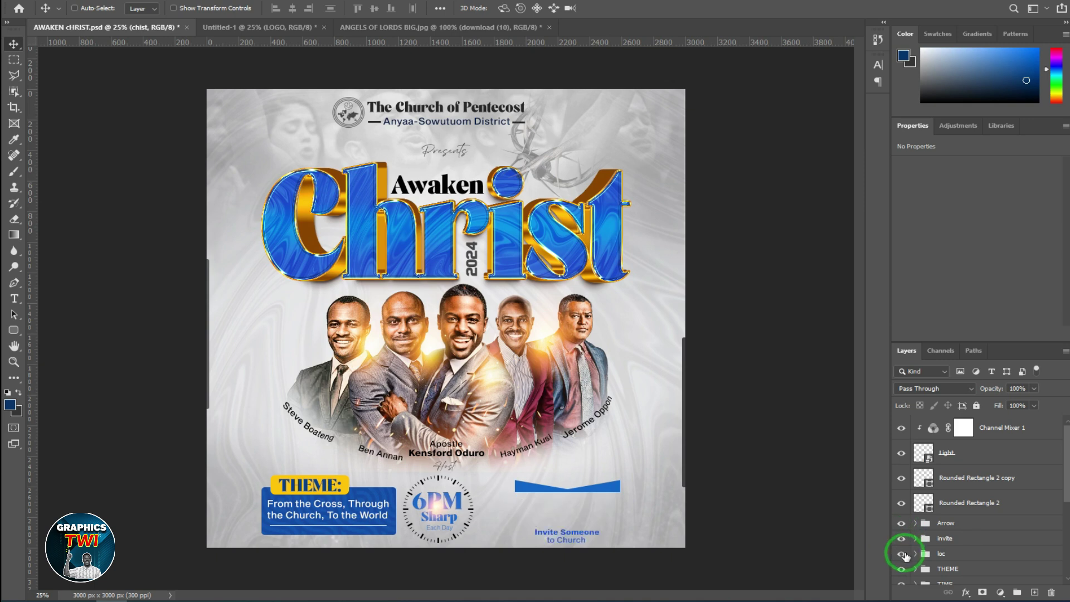
pyautogui.click(901, 554)
pyautogui.click(901, 553)
pyautogui.scroll(-3, 903, 553)
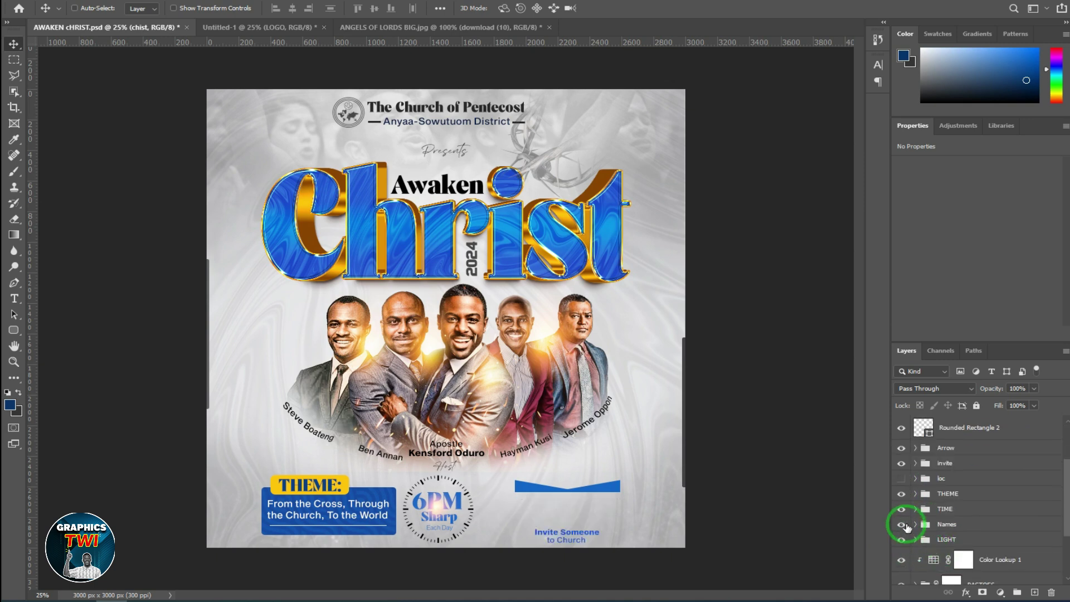
pyautogui.click(902, 525)
pyautogui.click(78, 12)
pyautogui.click(538, 170)
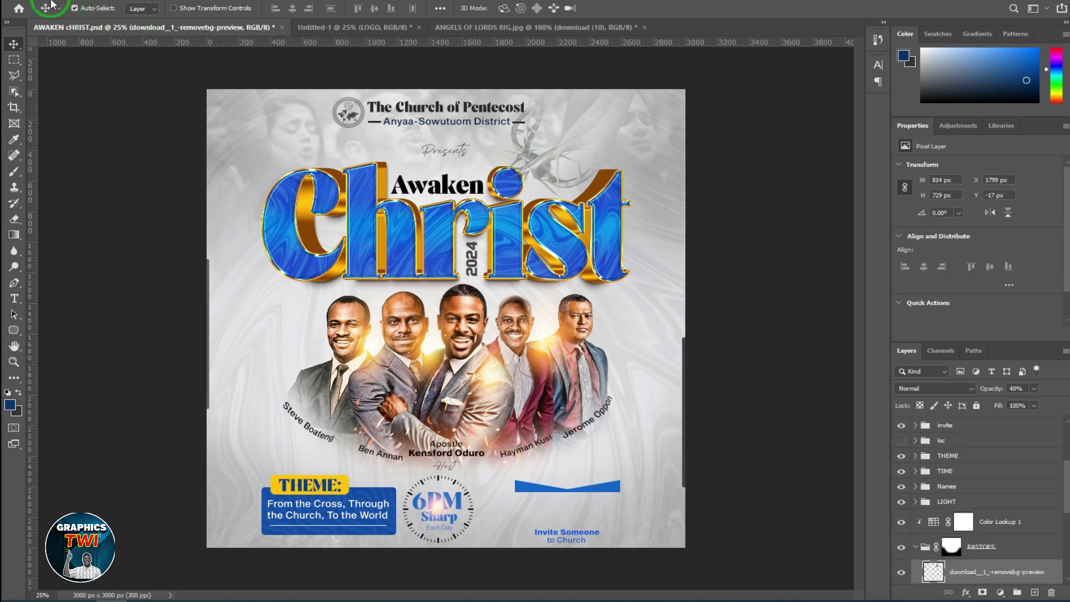
# - Copy the faded crown-of-thorns image into the new flyer
pyautogui.scroll(-3, 903, 540)
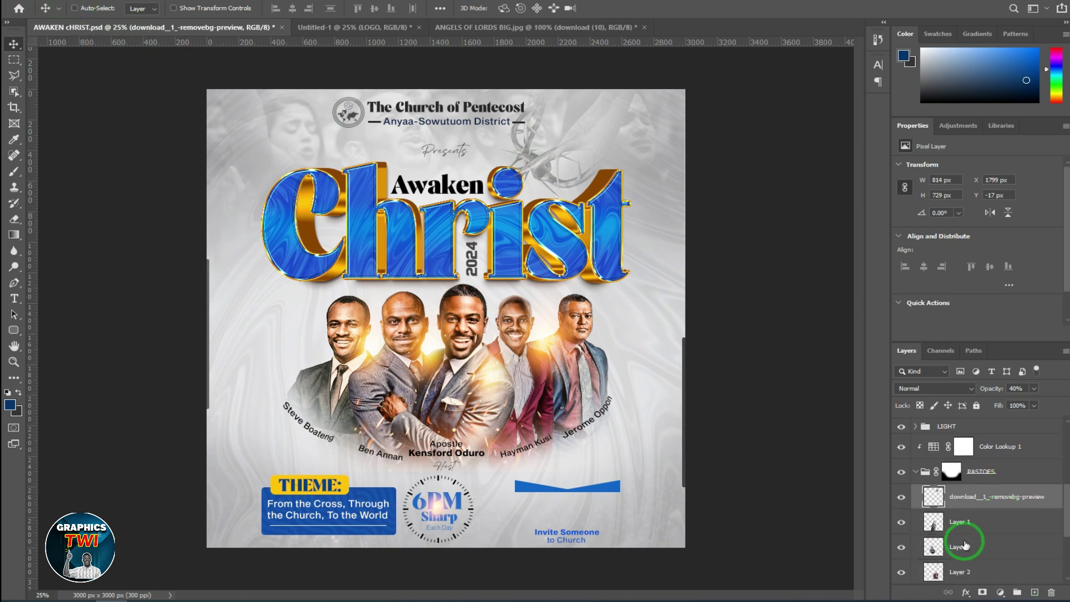
pyautogui.moveTo(929, 488); pyautogui.dragTo(934, 475)
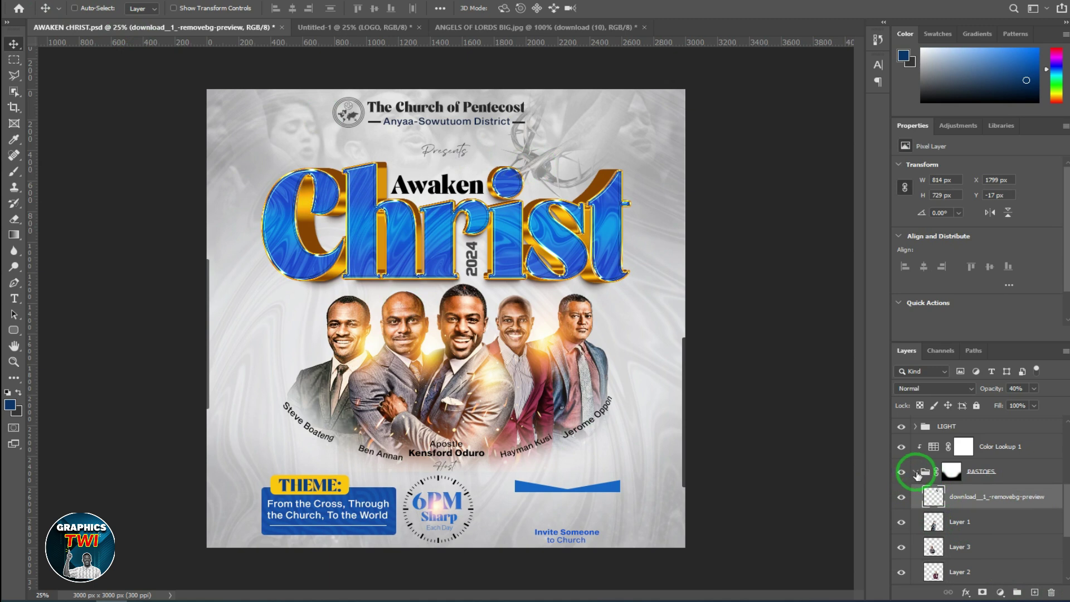
pyautogui.moveTo(918, 476)
pyautogui.mouseDown()
pyautogui.moveTo(523, 78)
pyautogui.moveTo(525, 165)
pyautogui.moveTo(554, 196)
pyautogui.mouseUp()
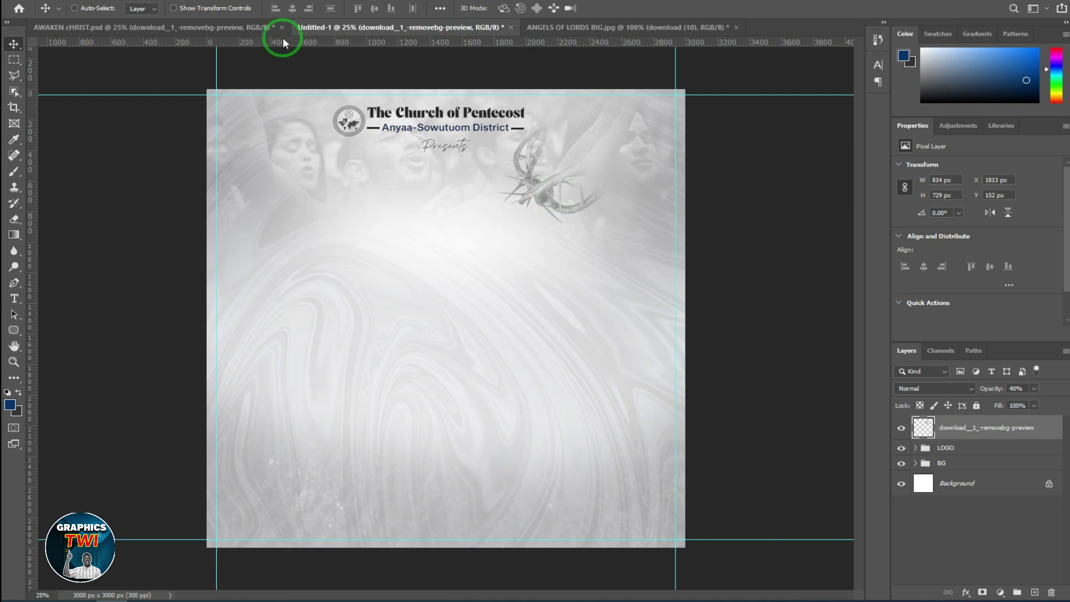
# - Copy the Awaken Christ title group (chist) from the finished flyer into the new flyer
pyautogui.click(185, 28)
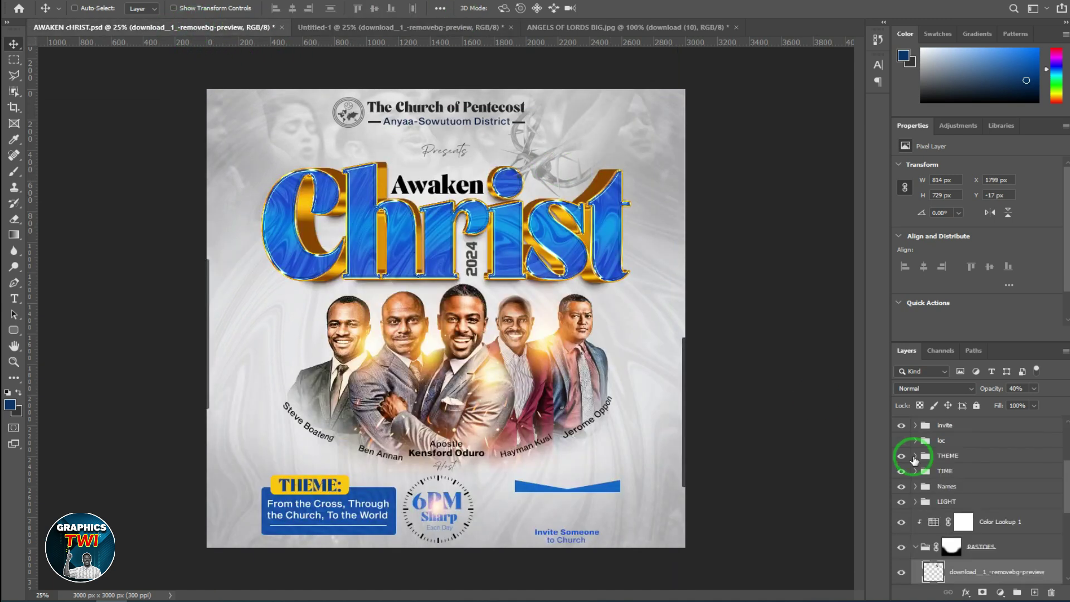
pyautogui.click(915, 551)
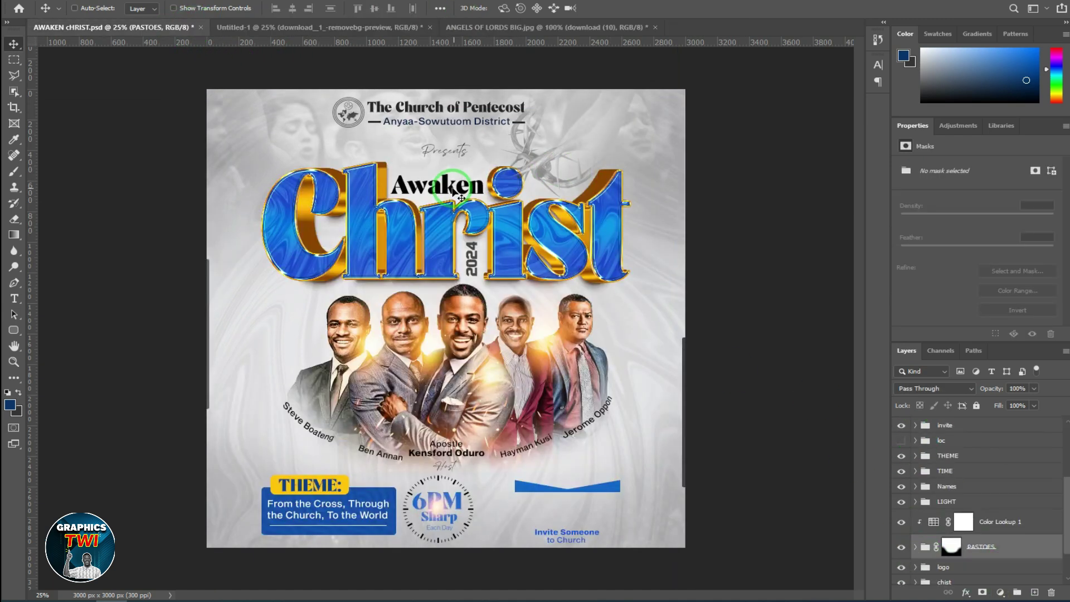
pyautogui.scroll(-1, 960, 574)
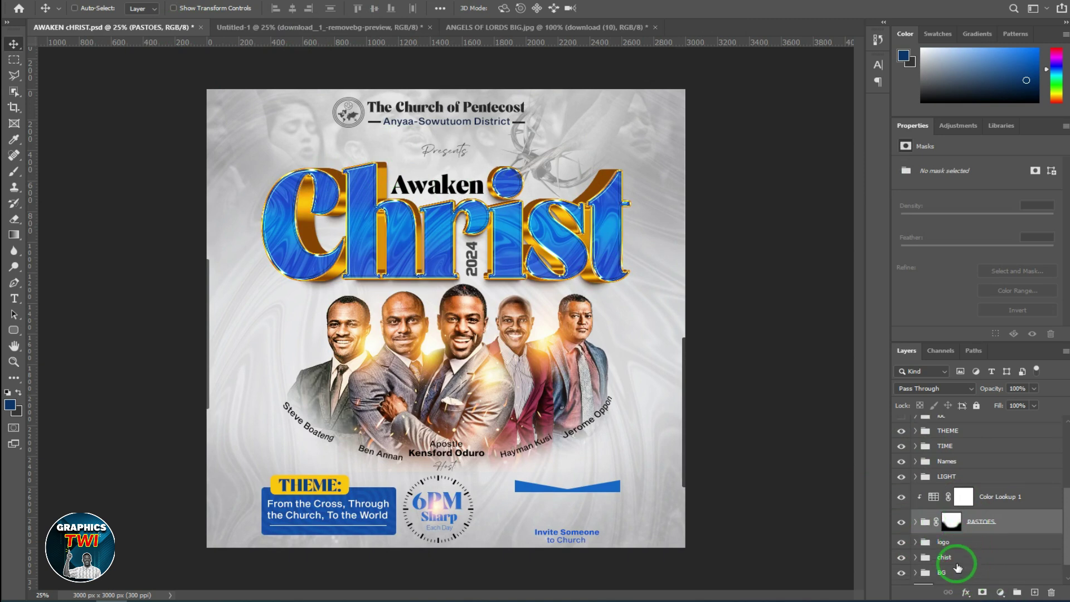
pyautogui.click(956, 559)
pyautogui.moveTo(457, 211); pyautogui.dragTo(436, 94)
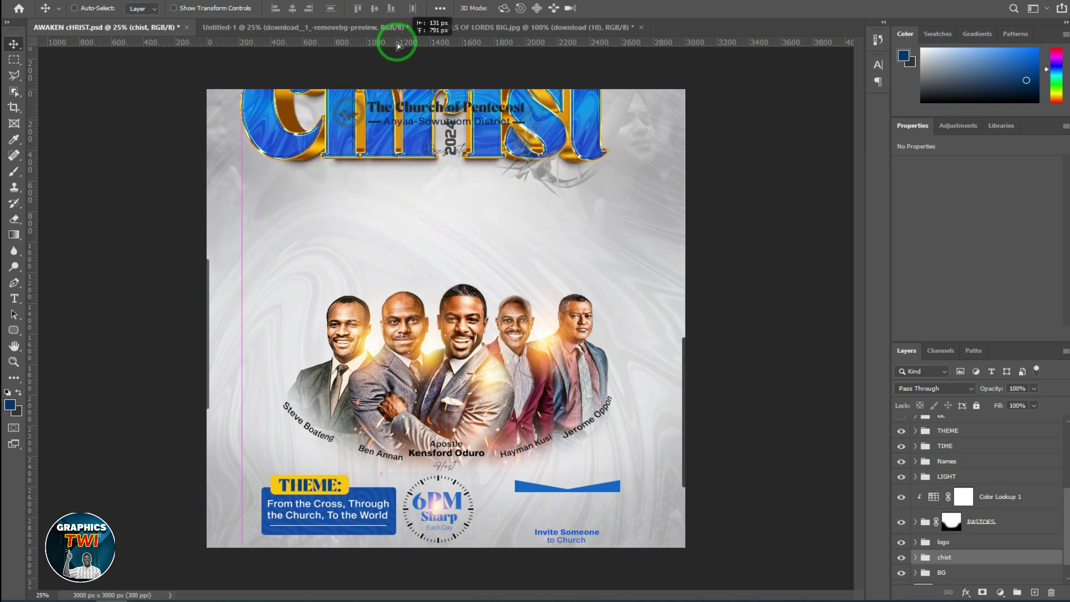
pyautogui.moveTo(437, 93)
pyautogui.mouseDown()
pyautogui.moveTo(460, 181)
pyautogui.moveTo(494, 223)
pyautogui.moveTo(467, 235)
pyautogui.moveTo(490, 247)
pyautogui.mouseUp()
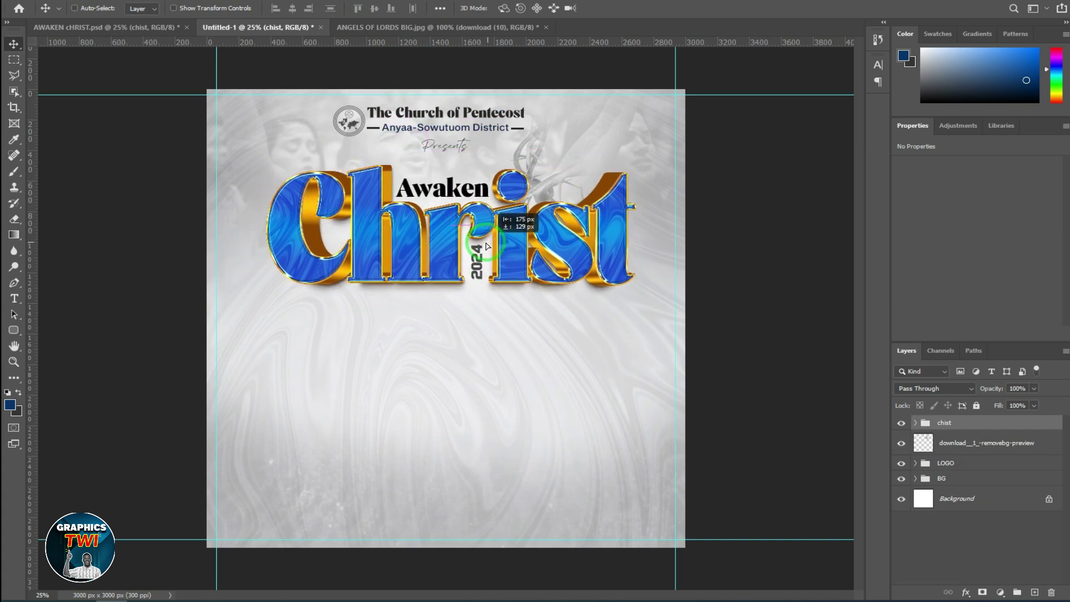
# - Place the Awaken Christ title beneath the header and centre it horizontally
pyautogui.moveTo(490, 247); pyautogui.dragTo(483, 248)
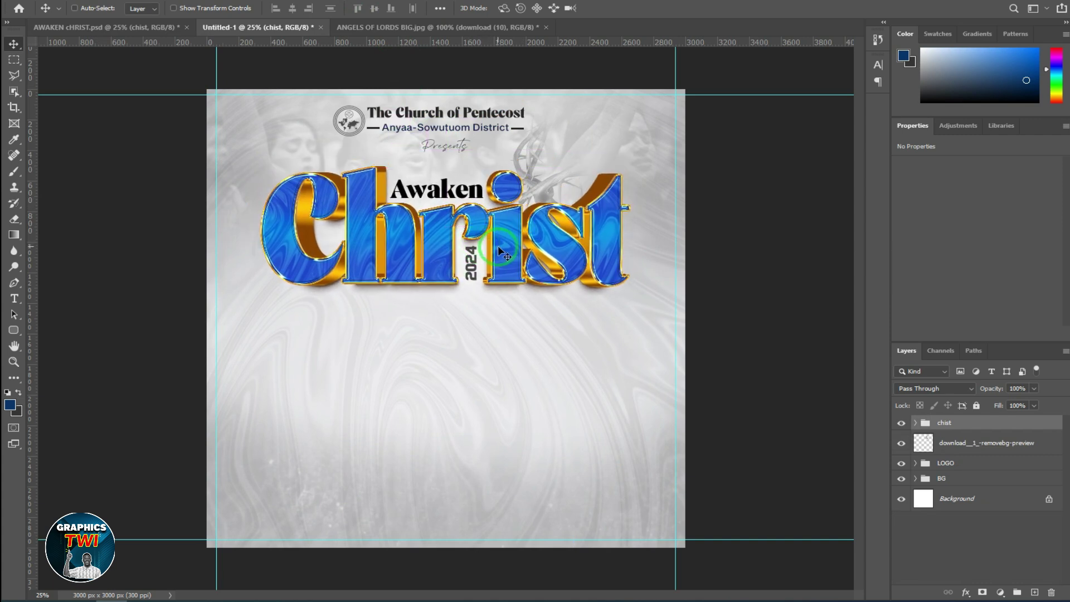
pyautogui.hotkey('ctrl', 'a')
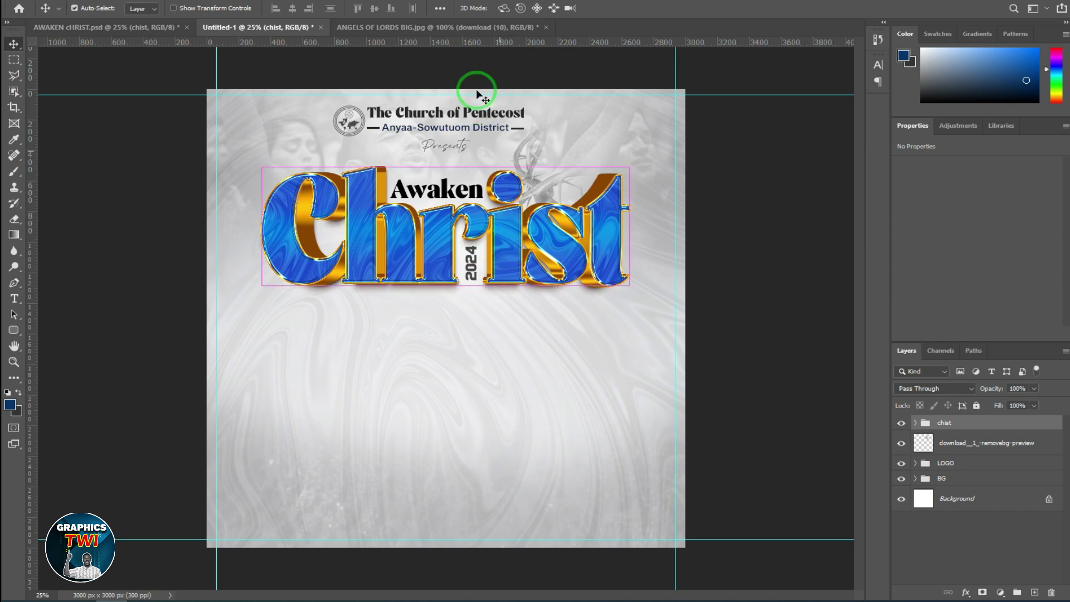
pyautogui.hotkey('ctrl', 'd')
# - Delete the duplicate crown-of-thorns layer
pyautogui.click(764, 273)
pyautogui.click(934, 442)
pyautogui.moveTo(916, 432); pyautogui.dragTo(949, 440)
pyautogui.click(957, 443)
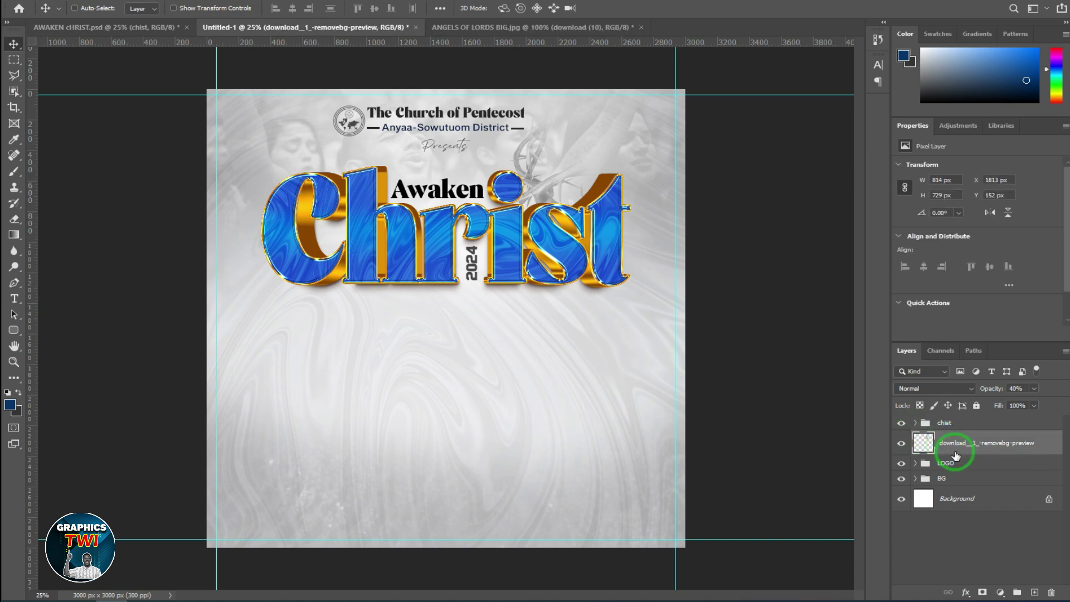
pyautogui.press('Delete')
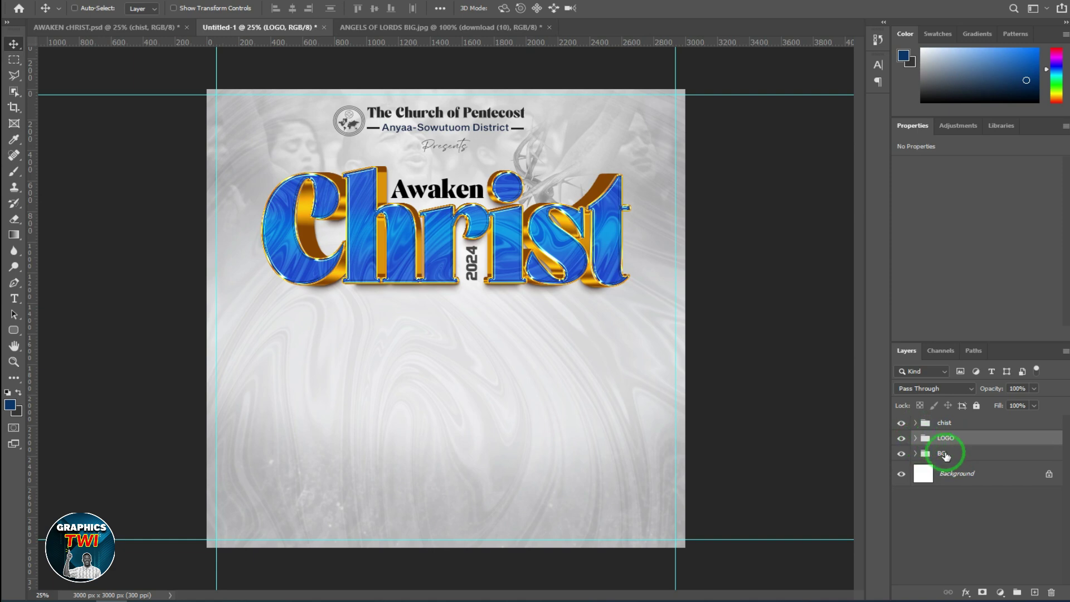
# - Move the LOGO group's crown-of-thorns image slightly higher on the page
pyautogui.click(916, 438)
pyautogui.click(951, 467)
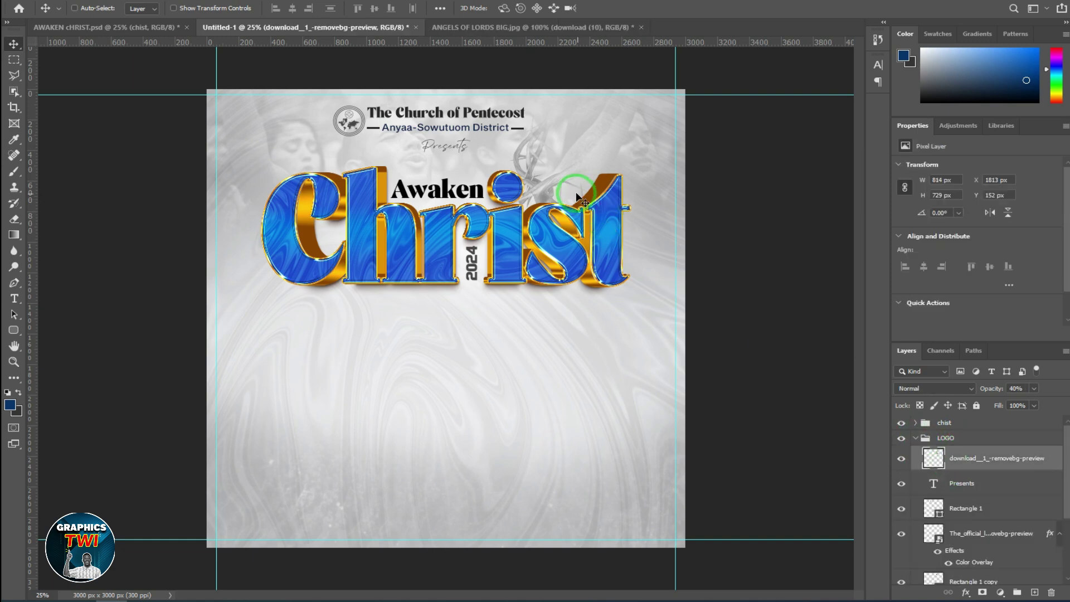
pyautogui.moveTo(575, 168); pyautogui.dragTo(579, 170)
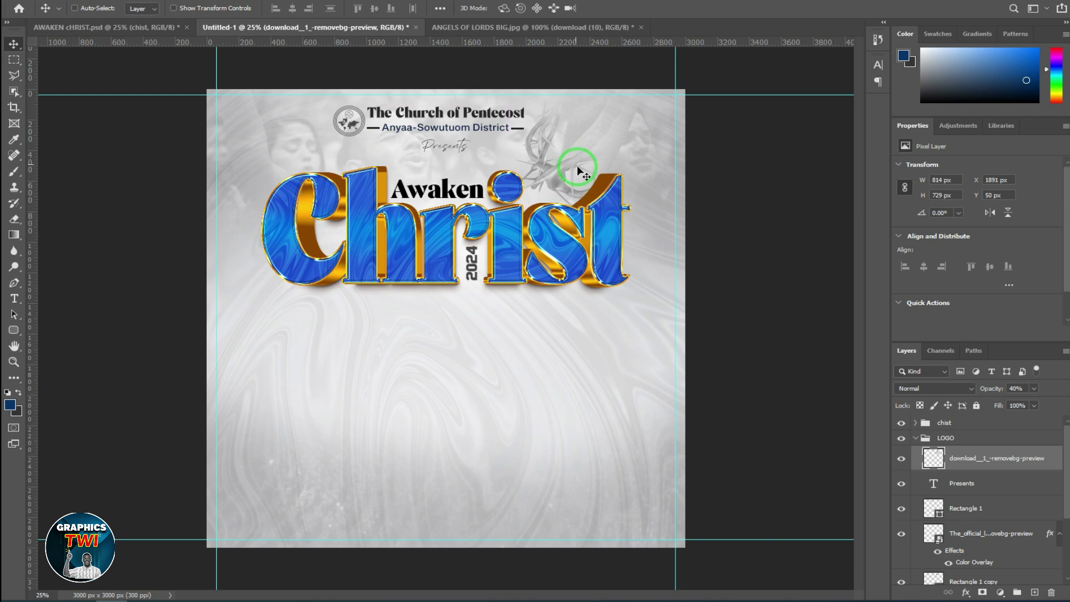
pyautogui.click(916, 438)
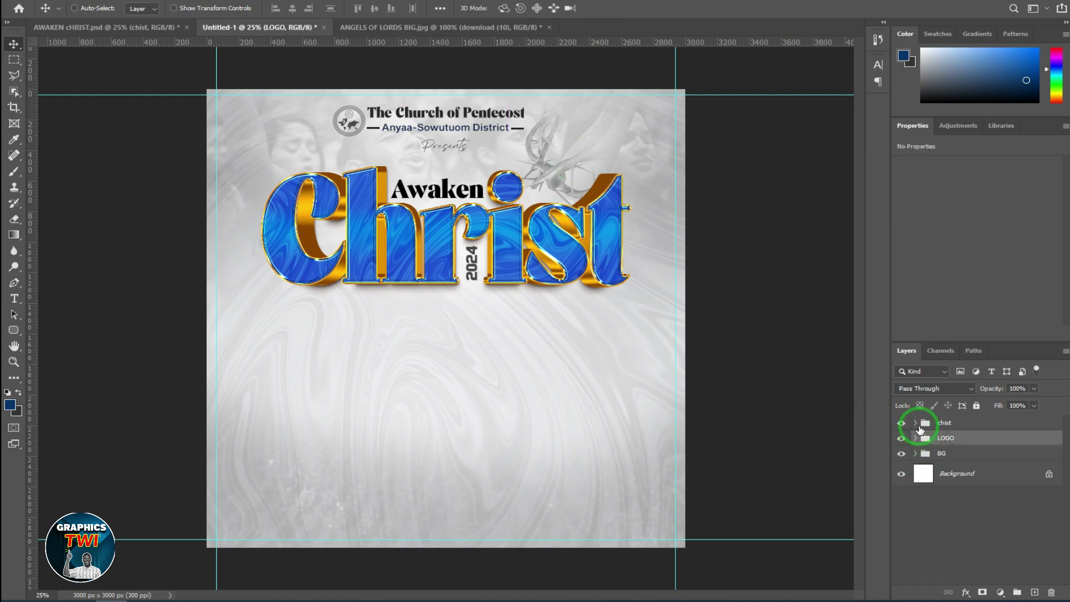
# - Open and close the Christ smart object, then nudge the title group up with Shift+Up
pyautogui.click(920, 424)
pyautogui.click(916, 424)
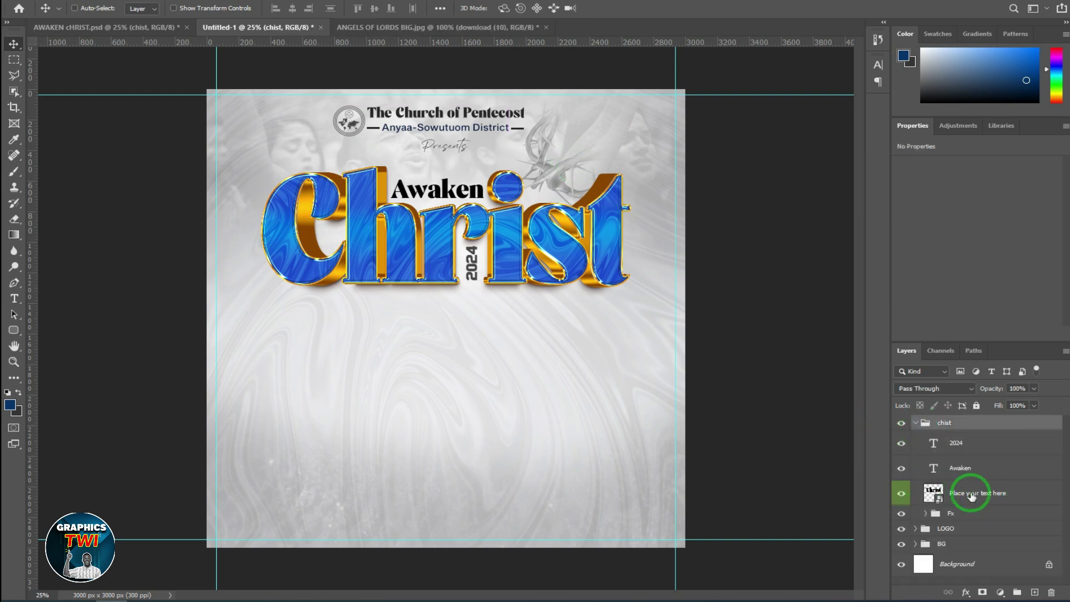
pyautogui.doubleClick(933, 493)
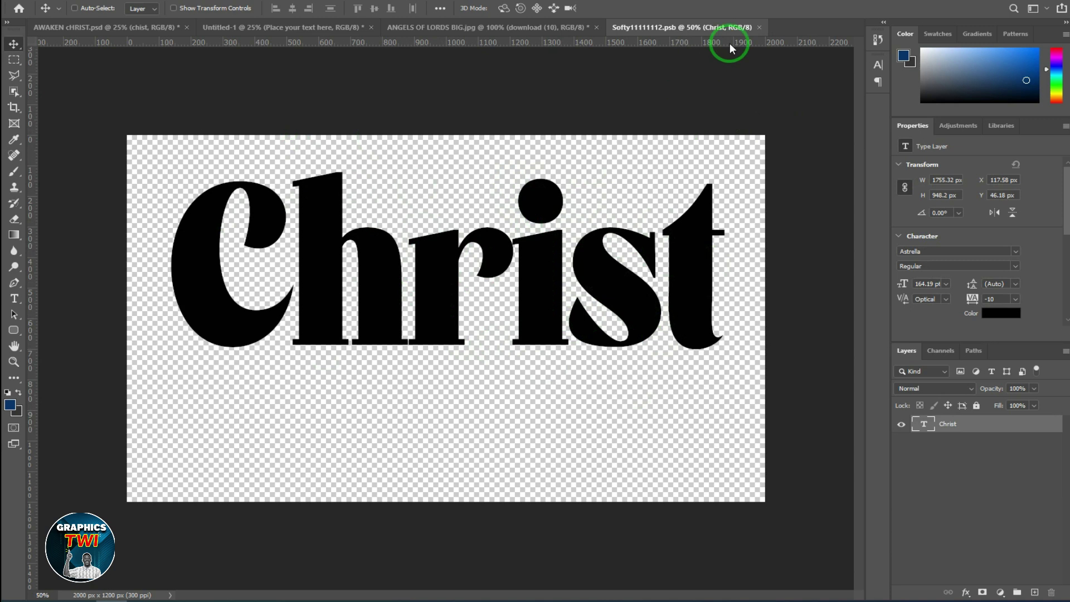
pyautogui.click(760, 27)
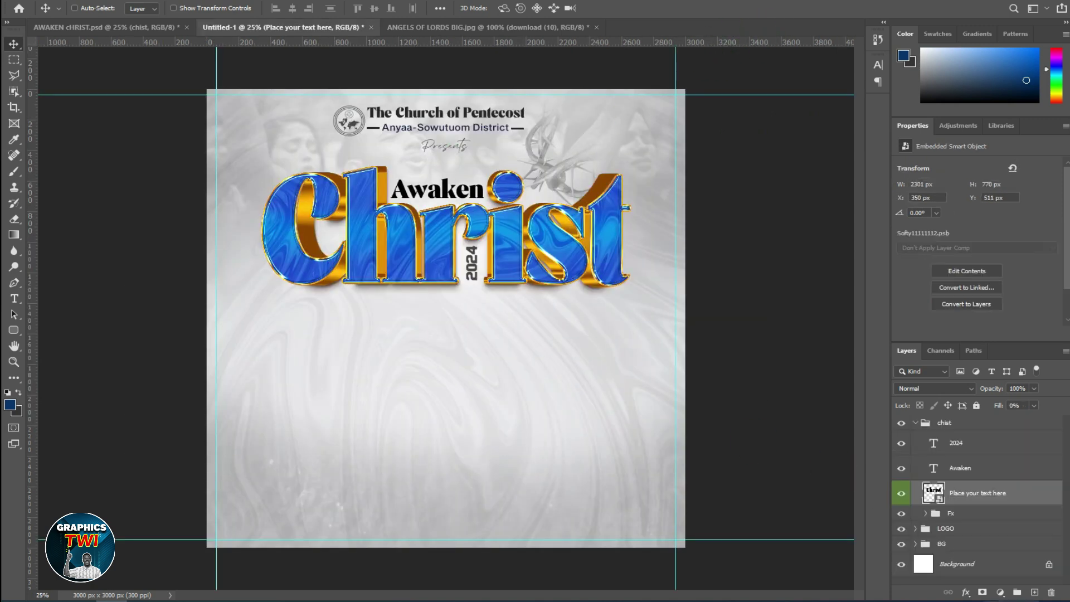
pyautogui.click(915, 426)
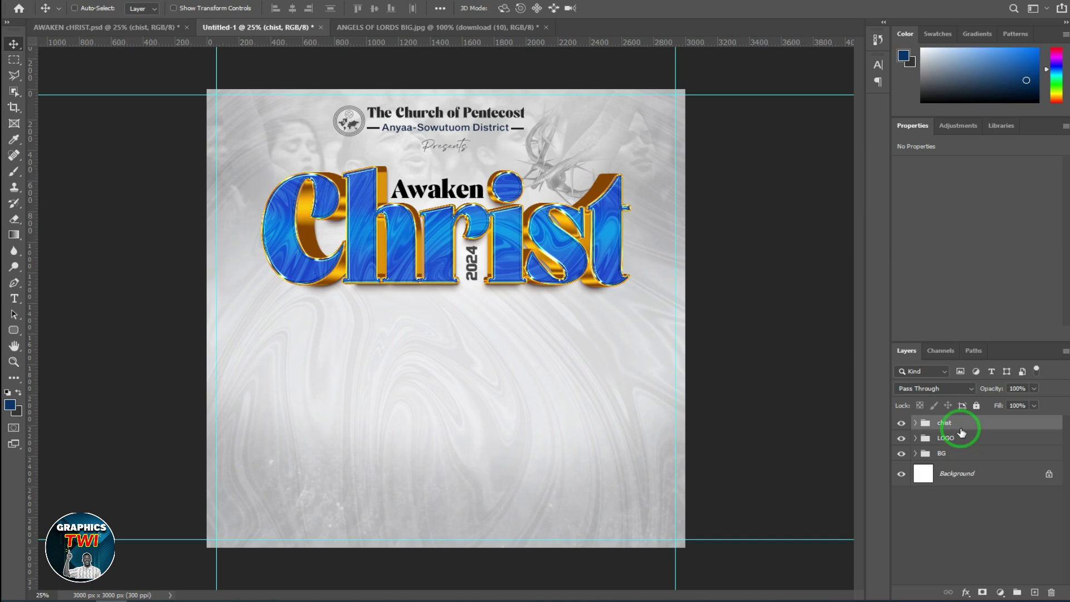
pyautogui.hotkey('shift', 'Up')
pyautogui.hotkey('shift', 'Up')
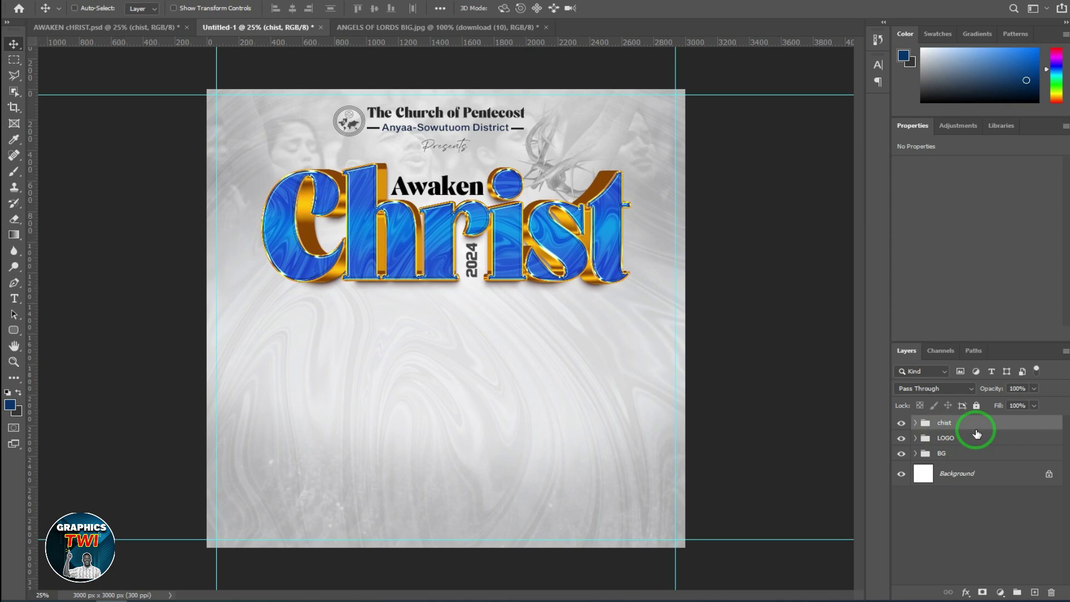
# - Copy the five-pastor PASTOES group from AWAKEN cHRIST.psd into the new flyer under the title
pyautogui.click(150, 28)
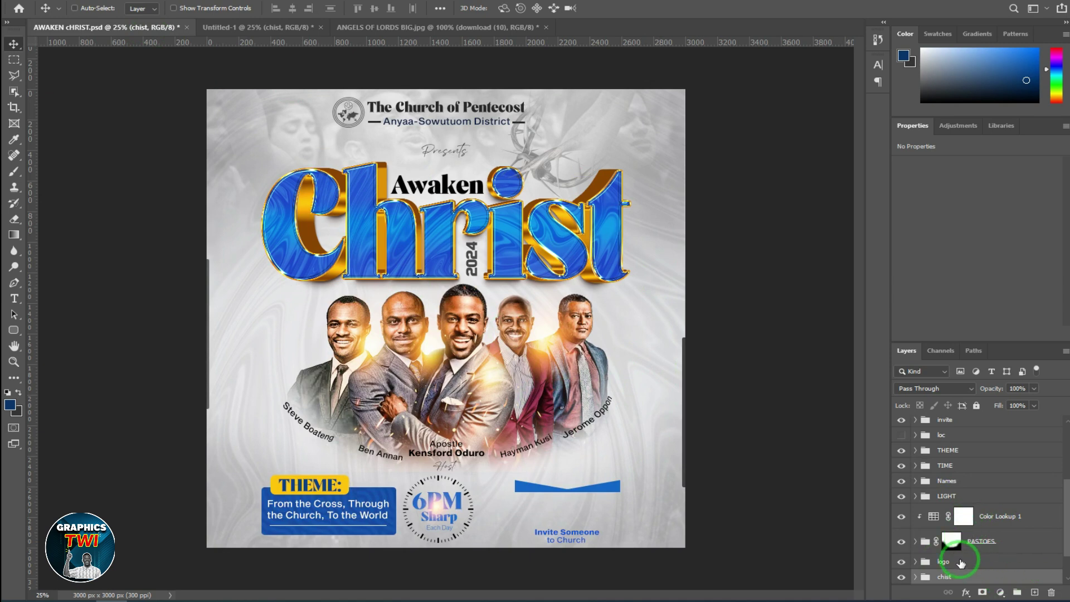
pyautogui.click(1010, 545)
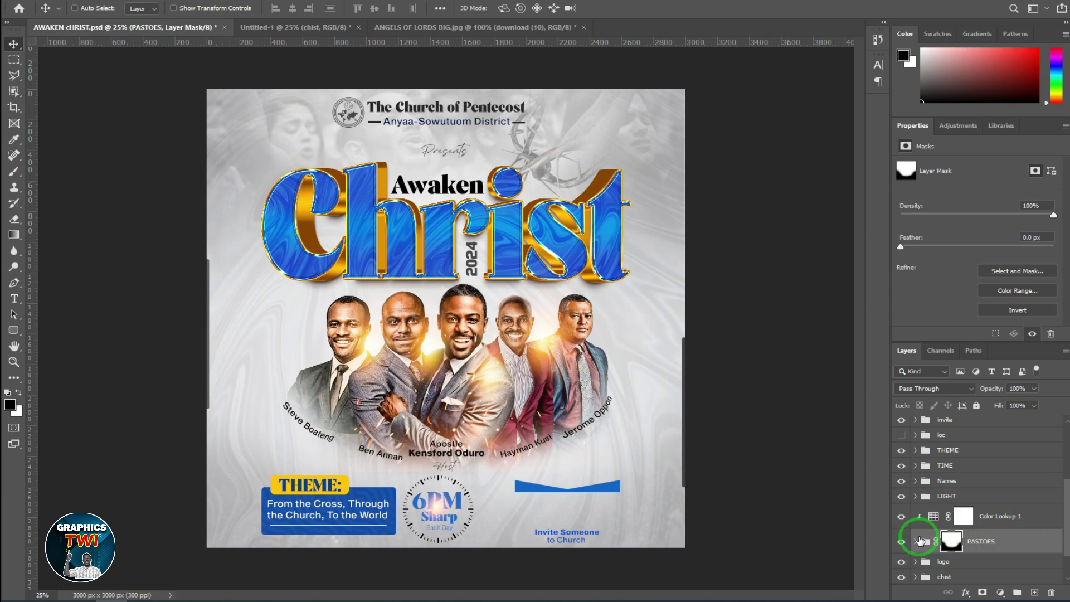
pyautogui.click(910, 501)
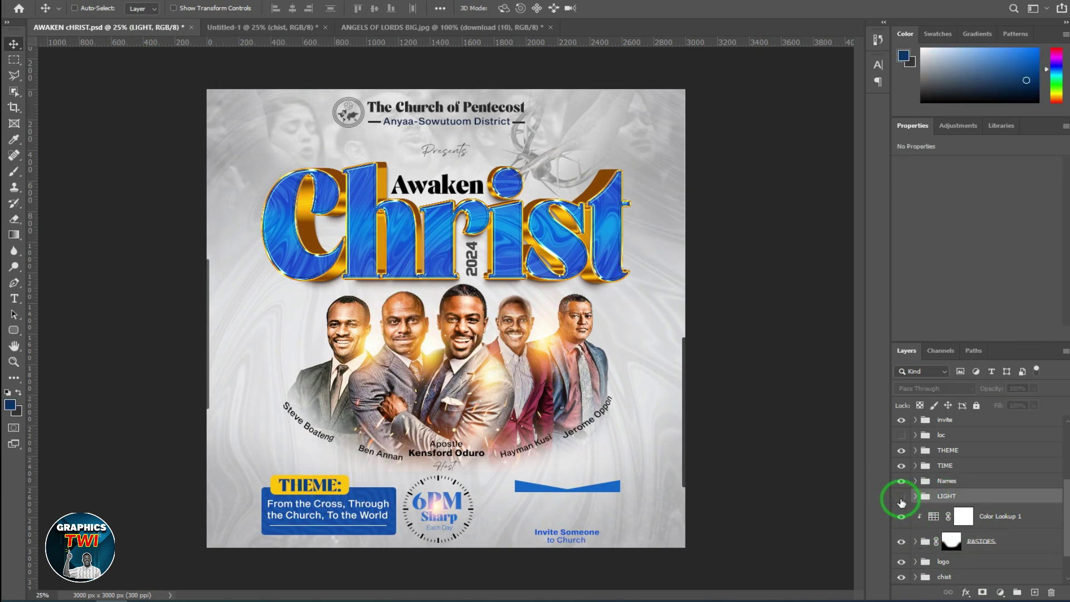
pyautogui.click(901, 499)
pyautogui.click(901, 498)
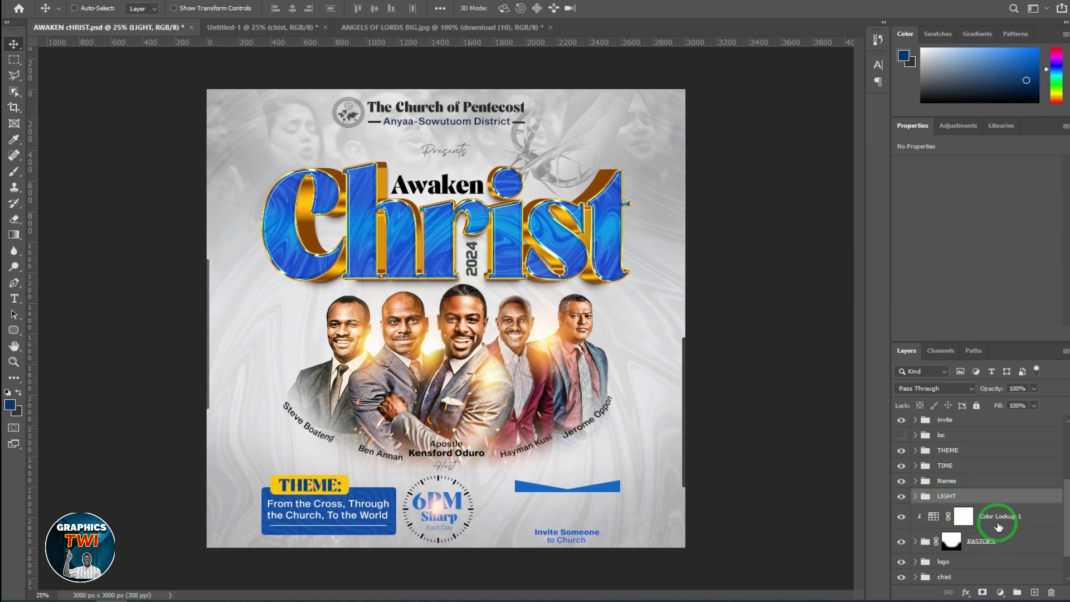
pyautogui.click(995, 543)
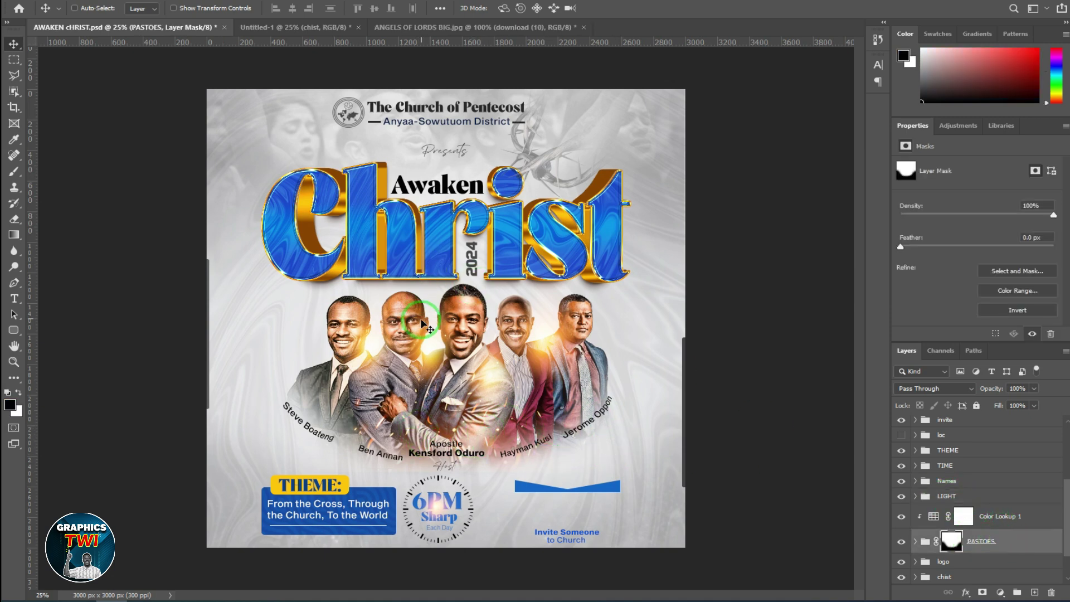
pyautogui.moveTo(422, 323)
pyautogui.mouseDown()
pyautogui.moveTo(414, 254)
pyautogui.moveTo(315, 44)
pyautogui.mouseUp()
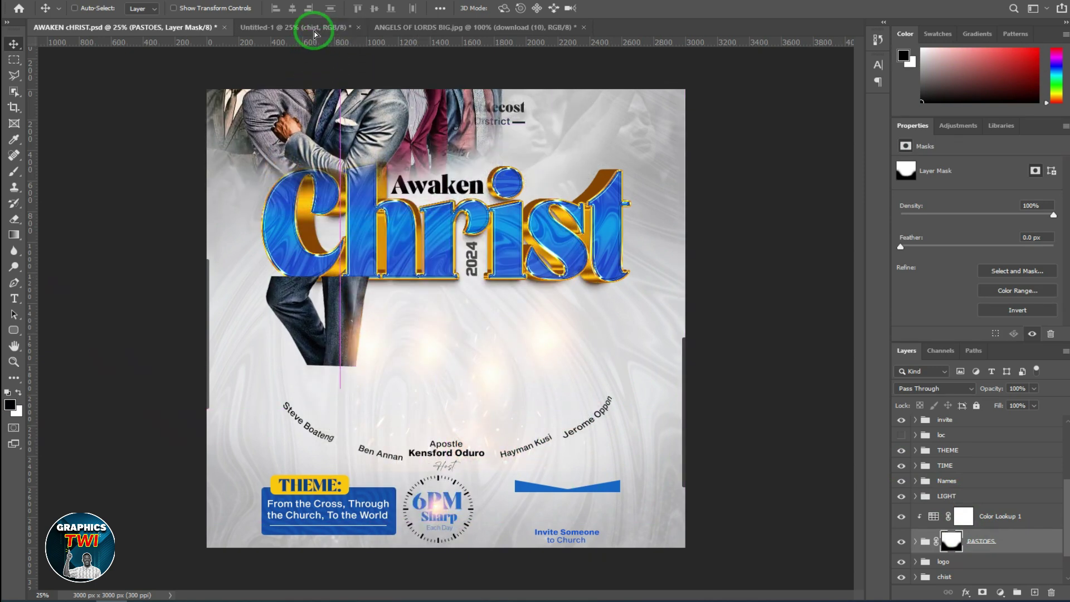
pyautogui.moveTo(315, 45)
pyautogui.mouseDown()
pyautogui.moveTo(459, 379)
pyautogui.moveTo(501, 404)
pyautogui.moveTo(505, 353)
pyautogui.mouseUp()
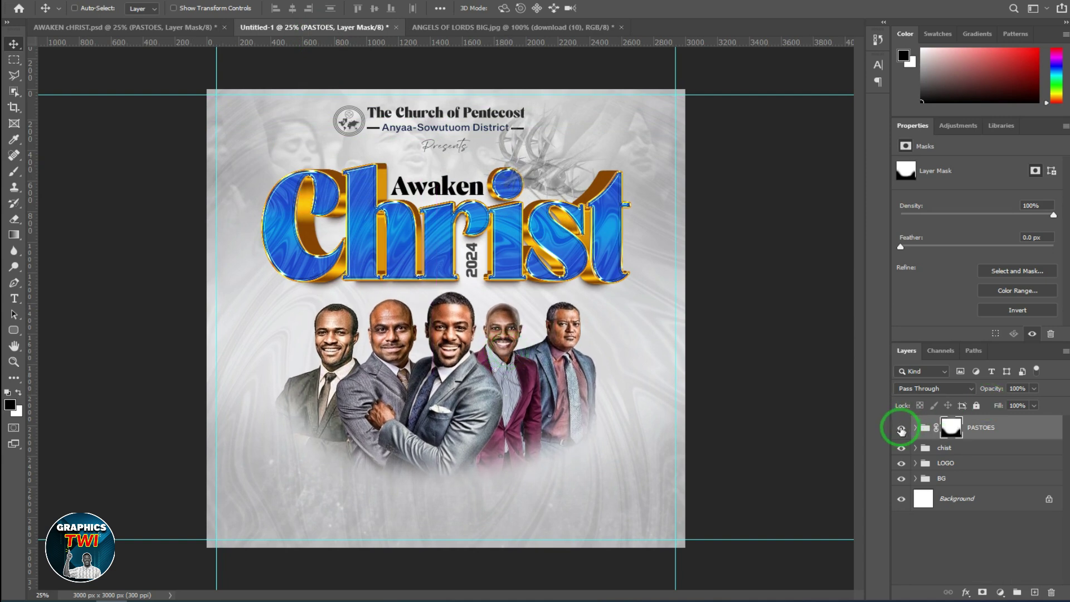
# - Nudge the PASTOES group upward twice with Shift+Up
pyautogui.click(915, 428)
pyautogui.click(968, 458)
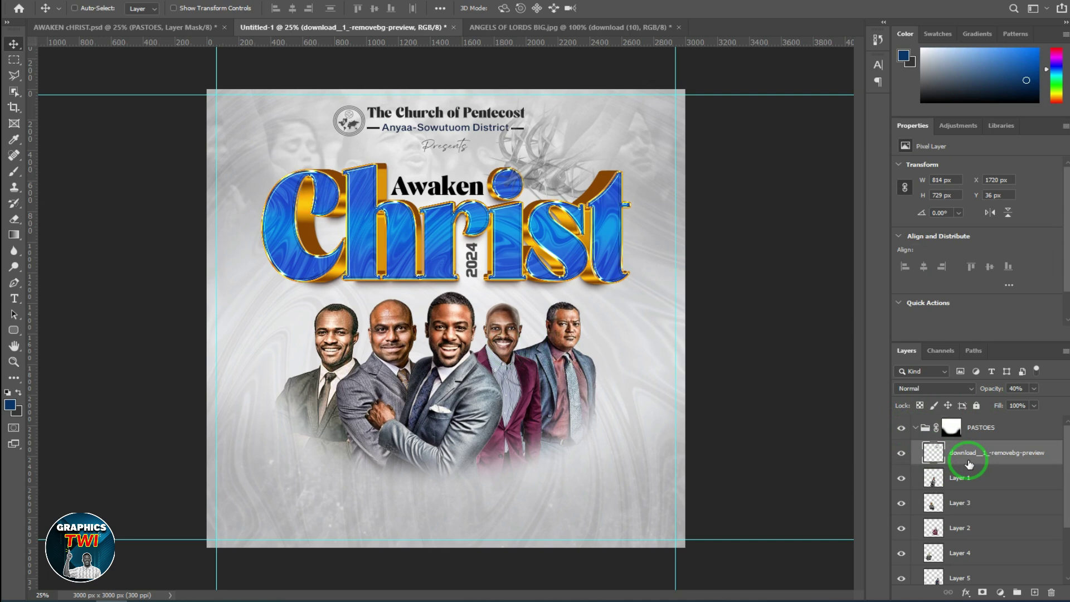
pyautogui.click(916, 429)
pyautogui.click(509, 379)
pyautogui.hotkey('shift', 'Up')
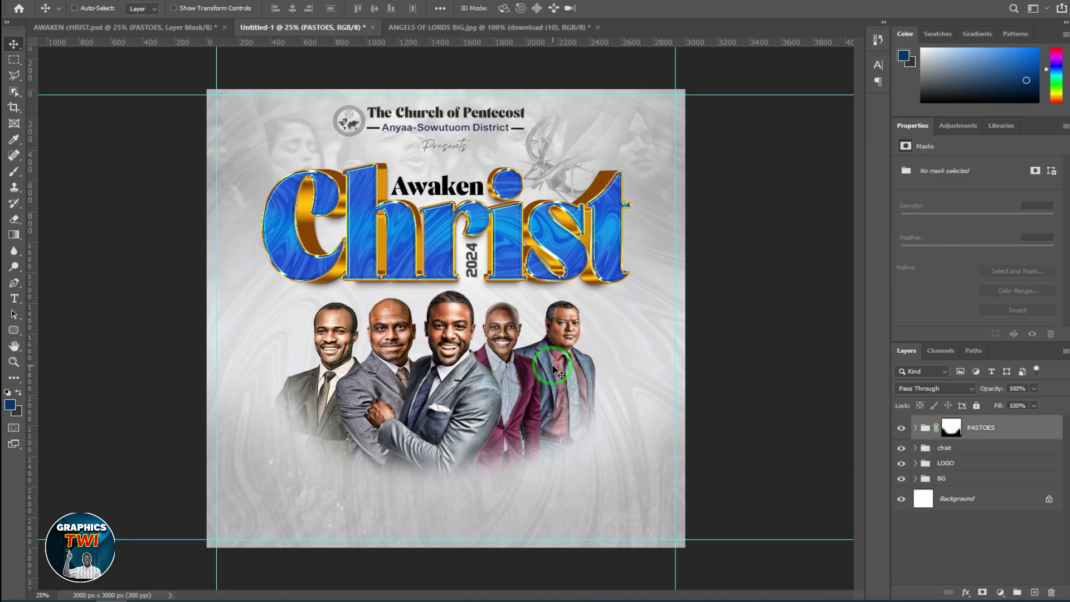
pyautogui.hotkey('shift', 'Up')
pyautogui.hotkey('shift', 'Up')
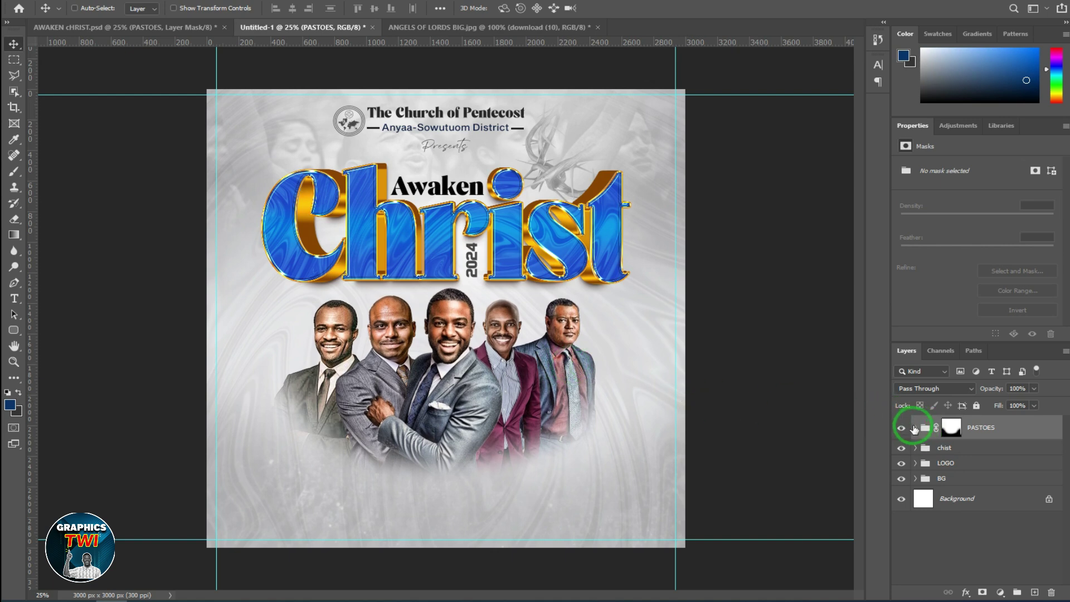
# - Check one pastor layer's size and position, then return to the finished AWAKEN cHRIST flyer
pyautogui.click(914, 429)
pyautogui.click(994, 480)
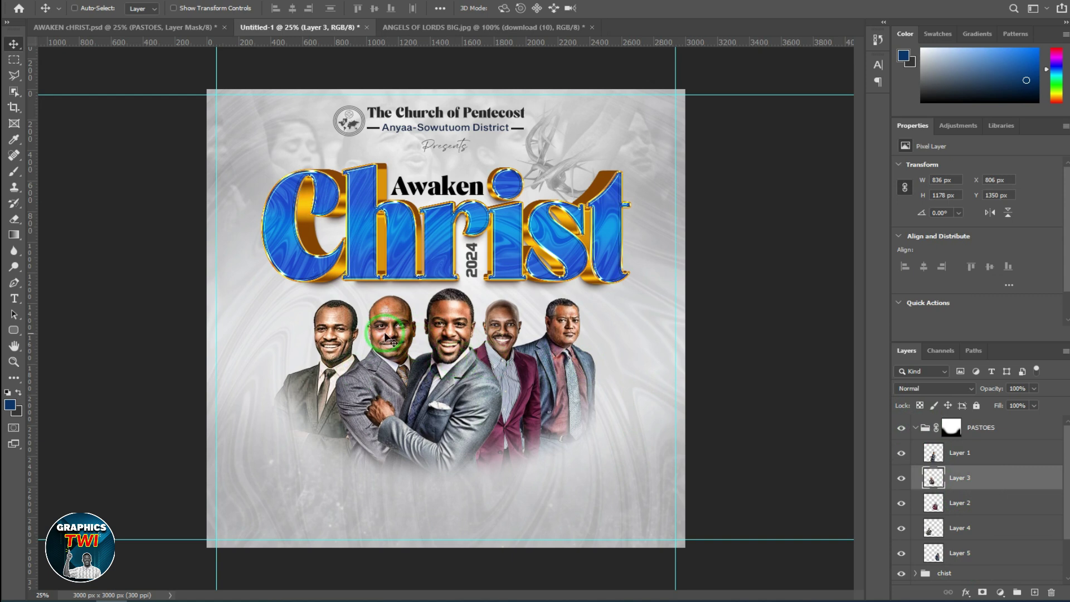
pyautogui.click(915, 428)
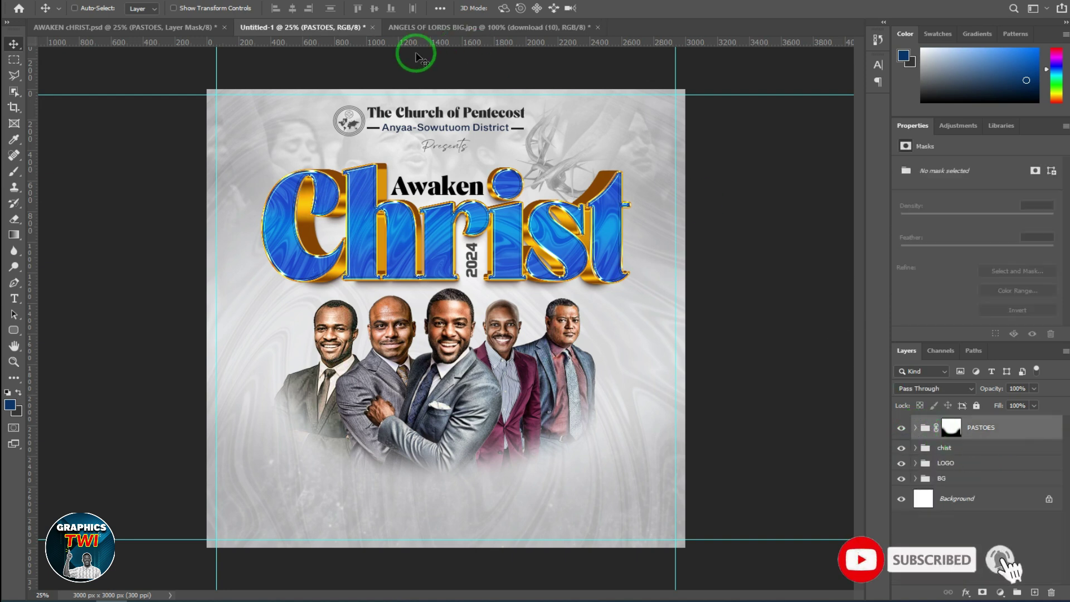
pyautogui.click(164, 31)
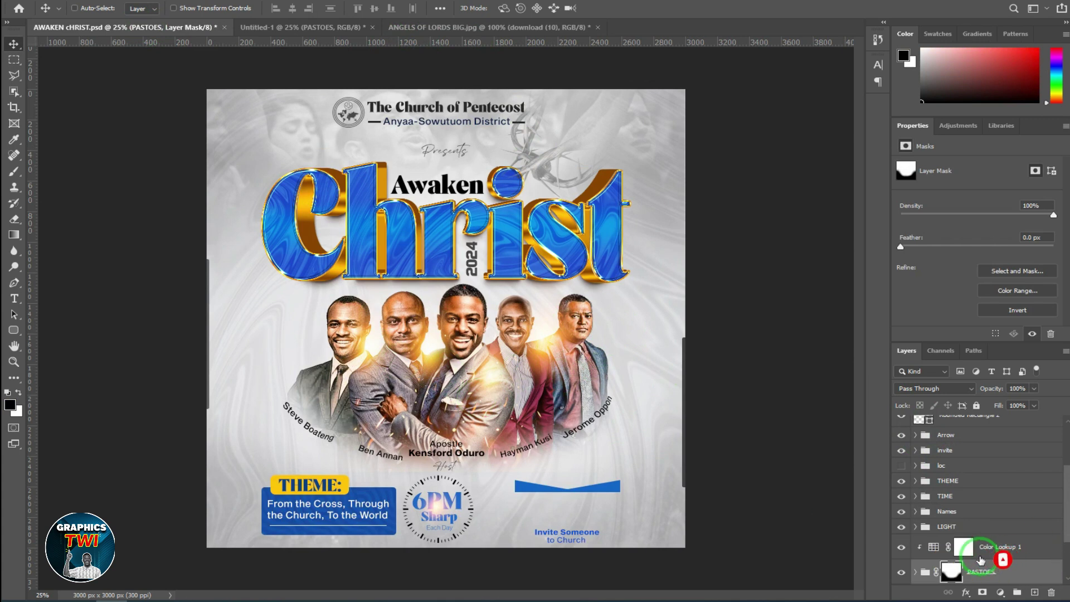
pyautogui.scroll(-2, 970, 535)
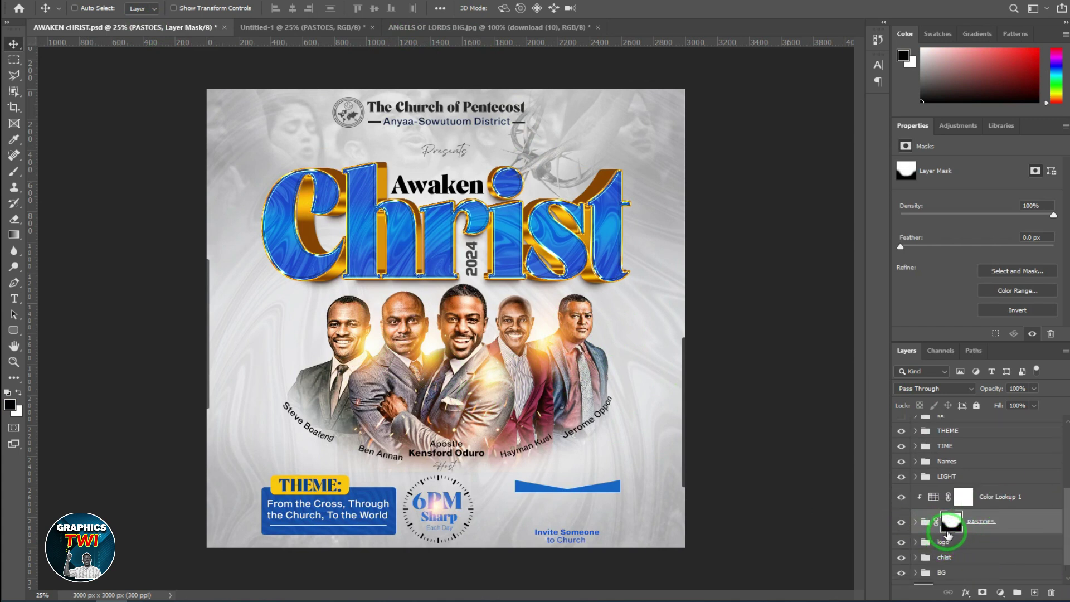
# - Check which LUT the reference flyer's Color Lookup applies to the pastors
pyautogui.click(901, 477)
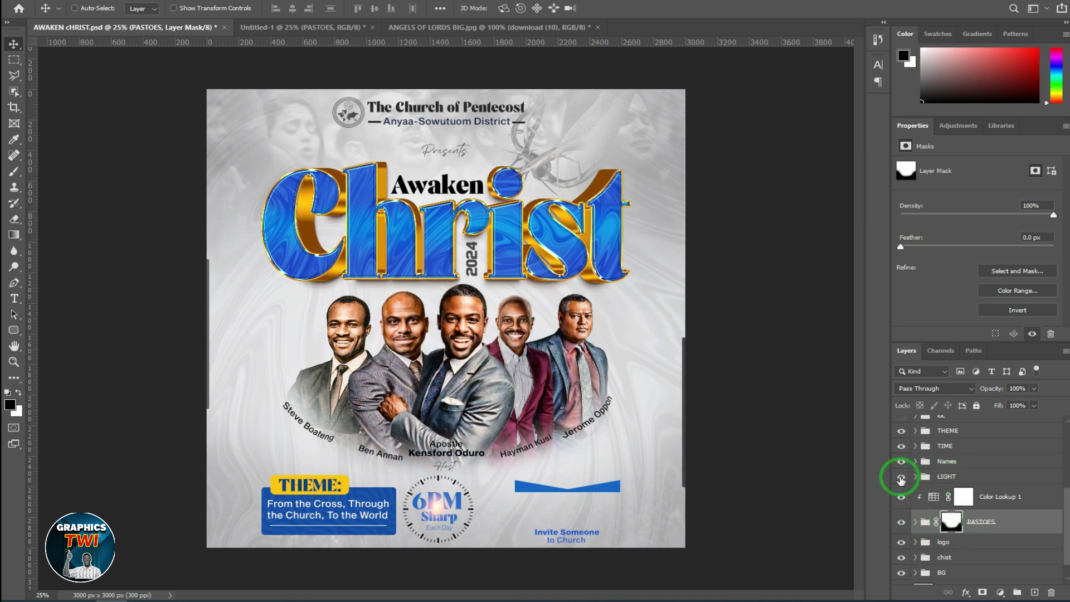
pyautogui.click(993, 499)
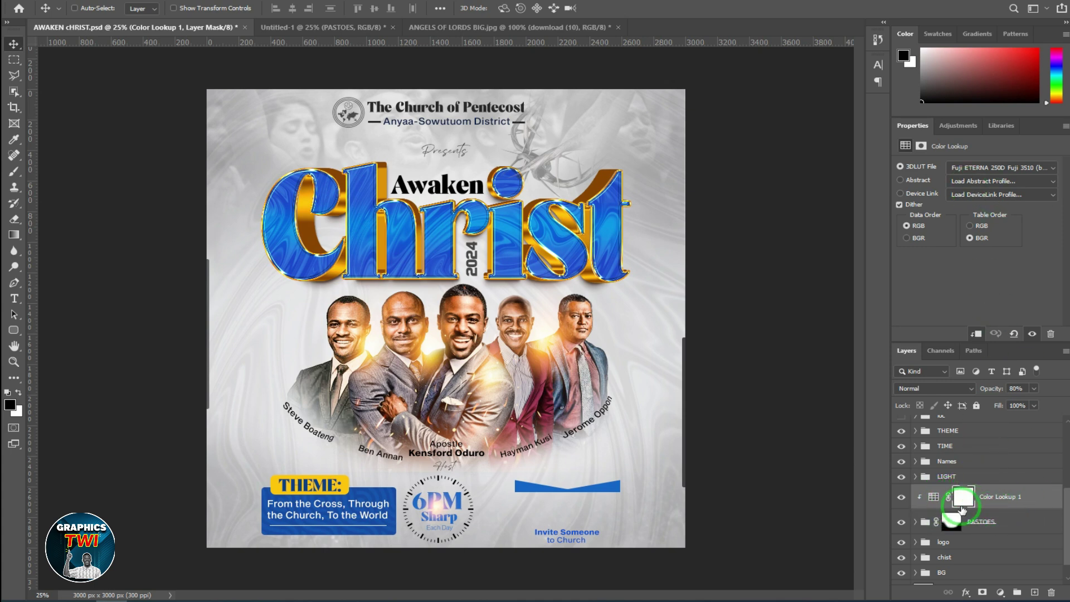
pyautogui.click(994, 169)
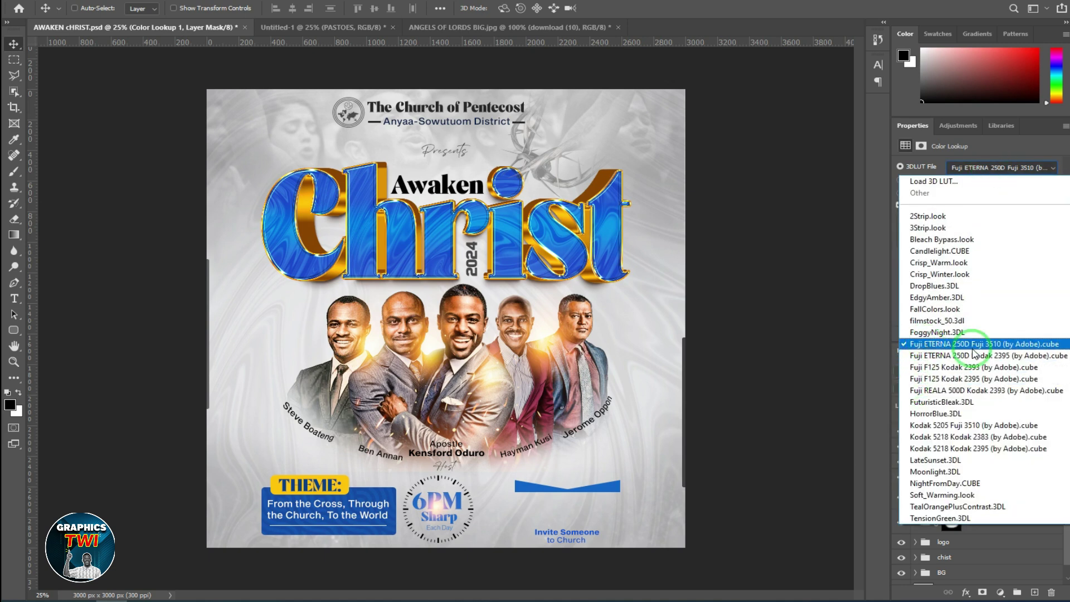
pyautogui.click(457, 446)
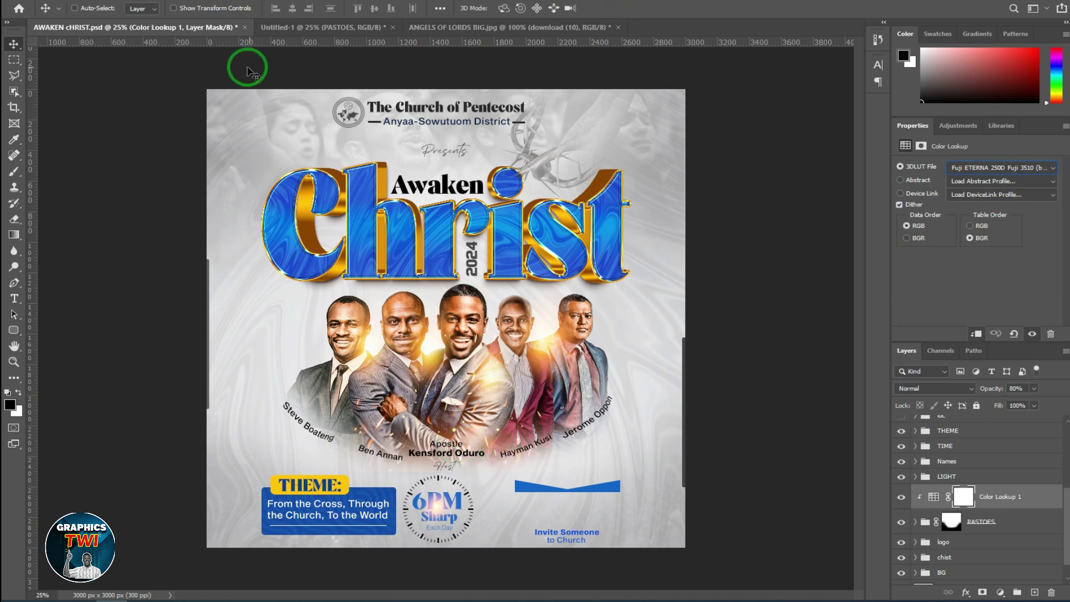
# - Add a Fuji ETERNA 250D Fuji 3510 Color Lookup clipped to the PASTOES group in Untitled-1
pyautogui.click(284, 37)
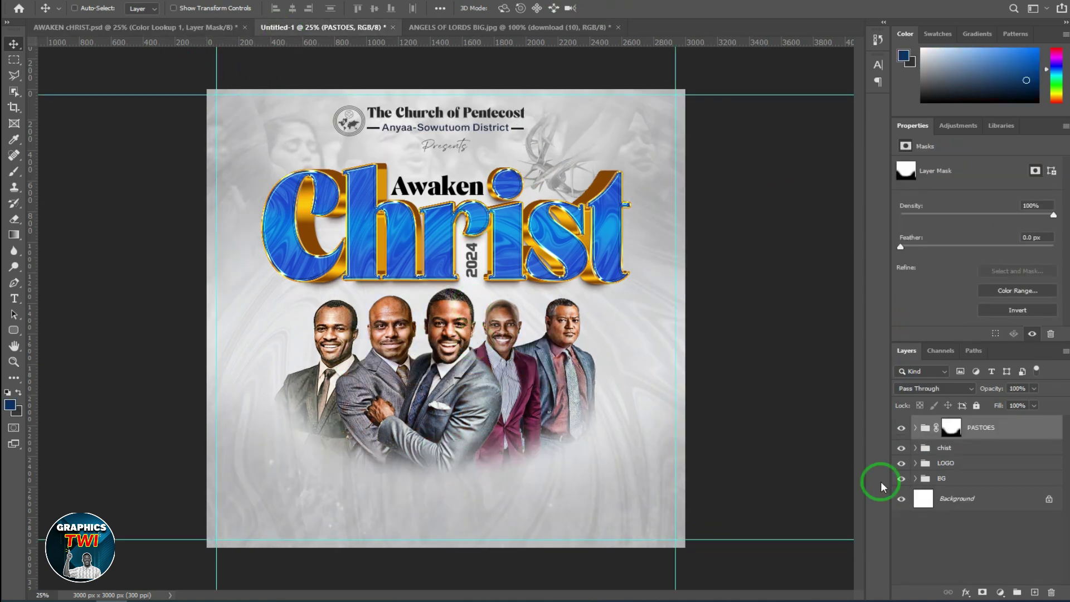
pyautogui.click(1001, 593)
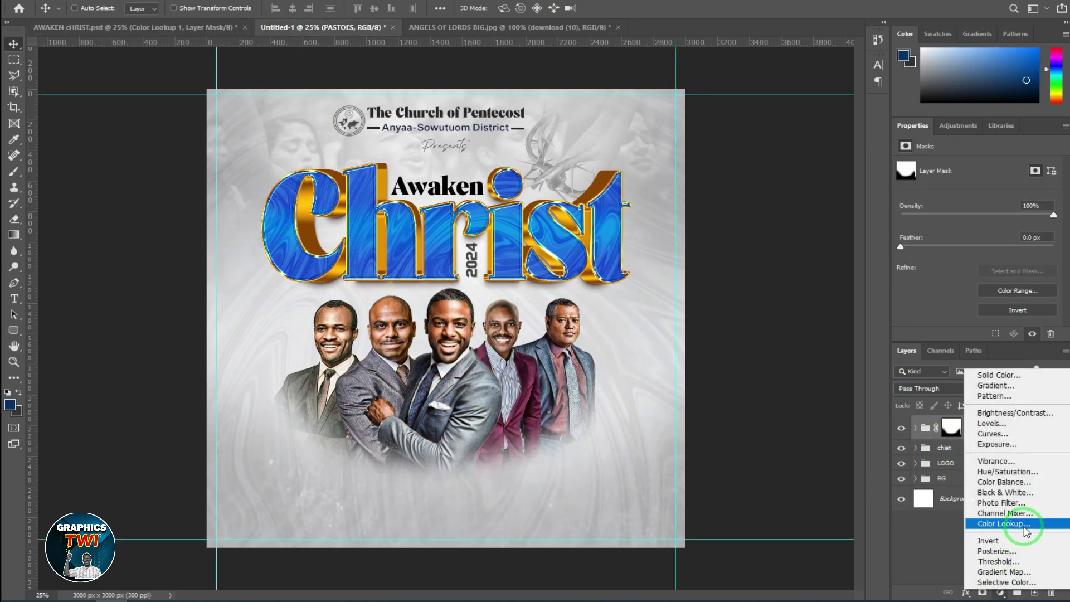
pyautogui.click(1019, 523)
pyautogui.click(967, 168)
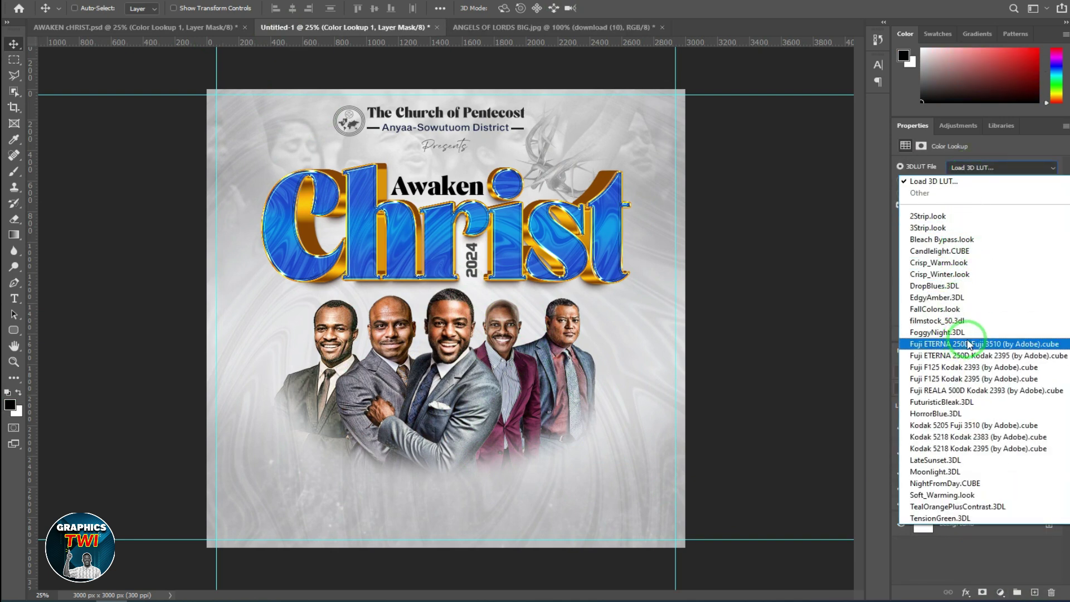
pyautogui.click(976, 344)
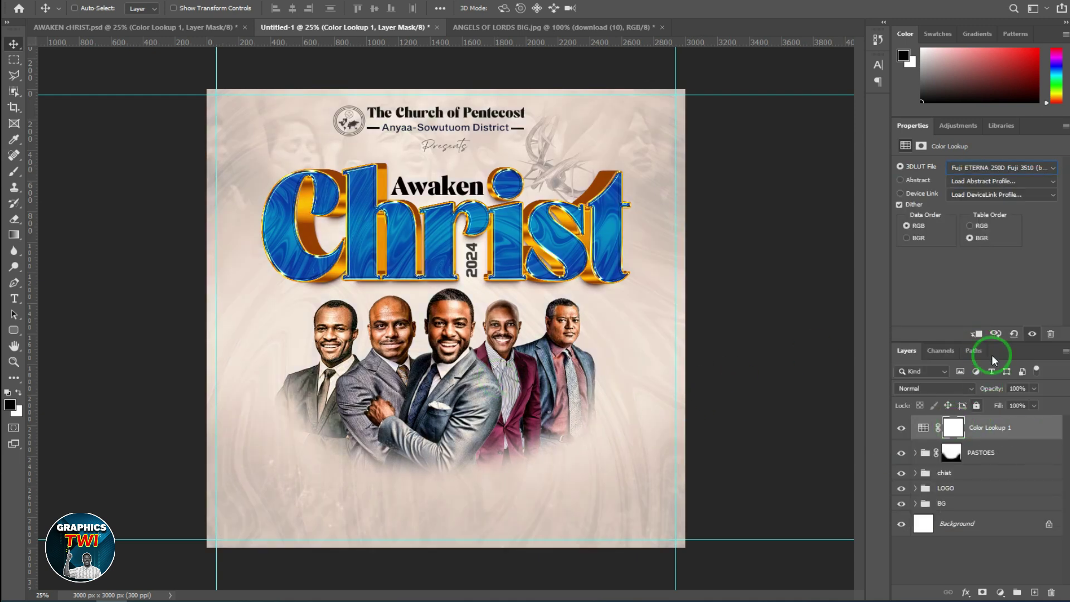
pyautogui.click(976, 333)
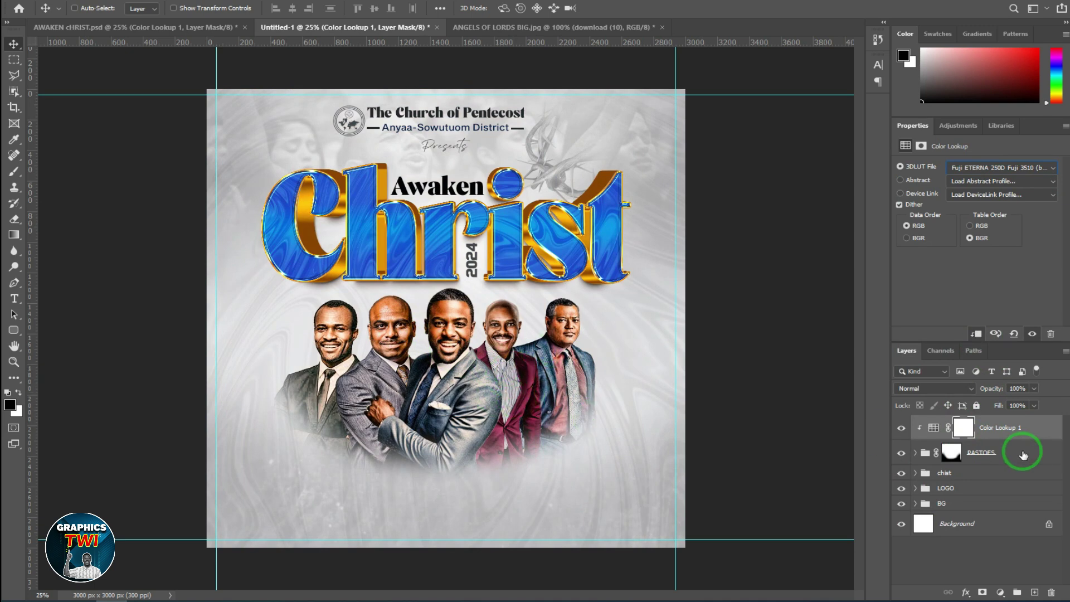
pyautogui.click(901, 429)
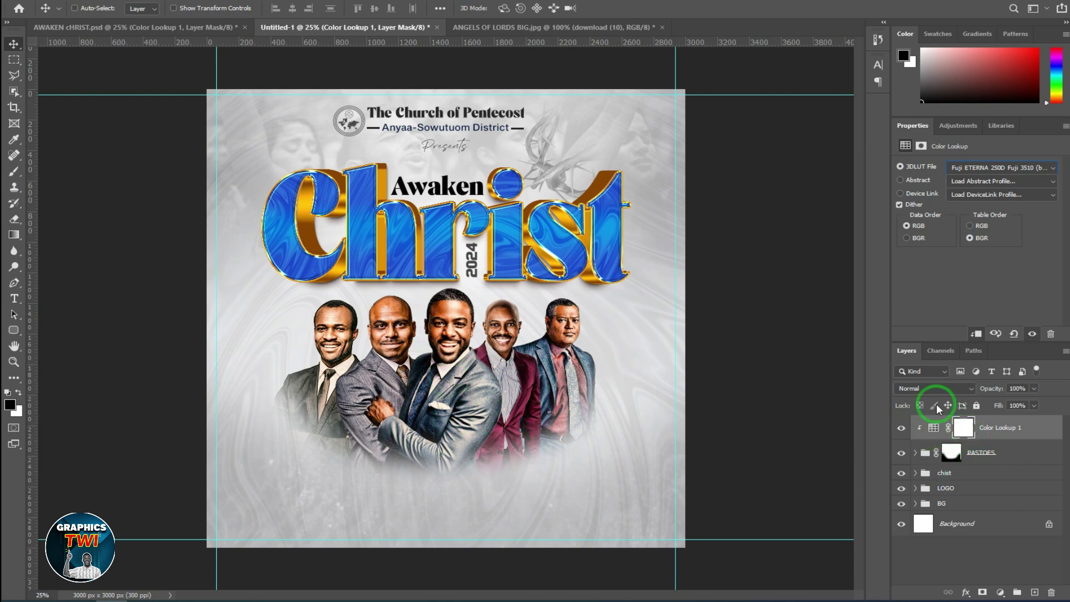
# - Select and inspect the LIGHT glow group in the finished flyer
pyautogui.click(195, 27)
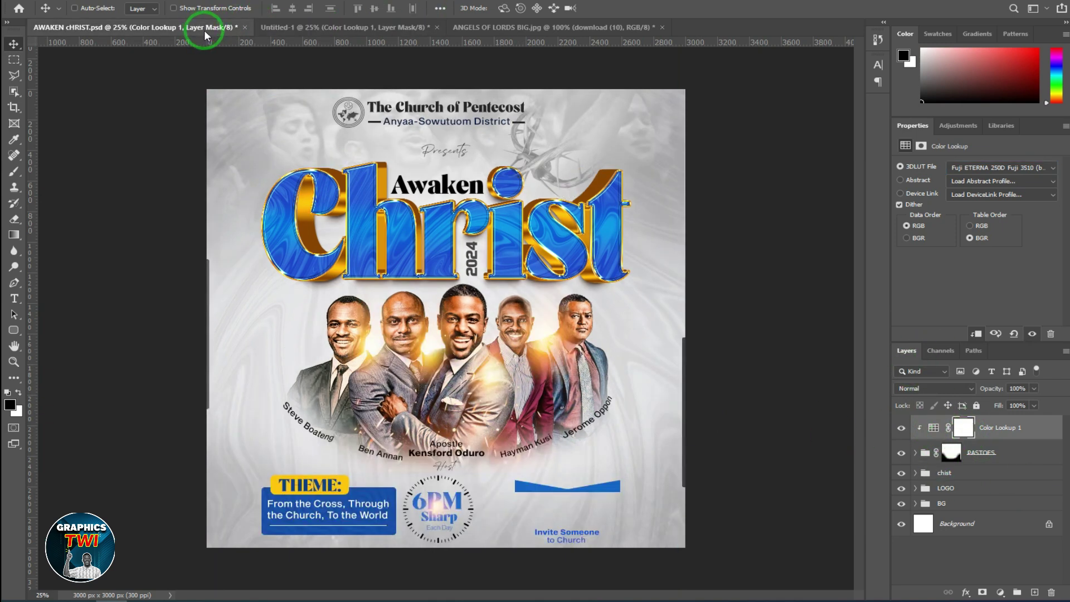
pyautogui.click(959, 550)
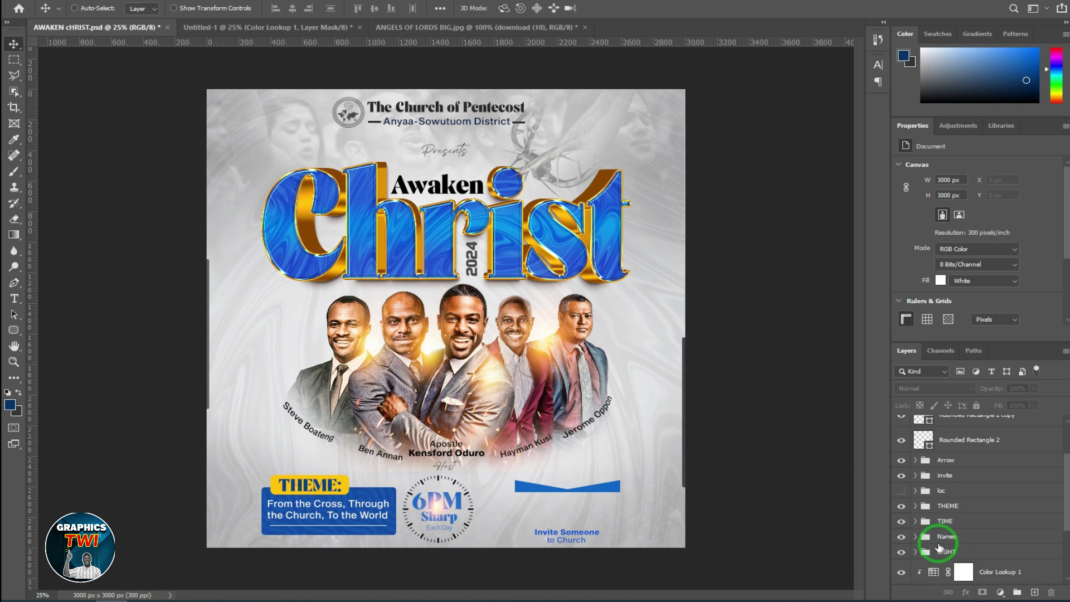
pyautogui.scroll(-2, 947, 535)
pyautogui.click(916, 503)
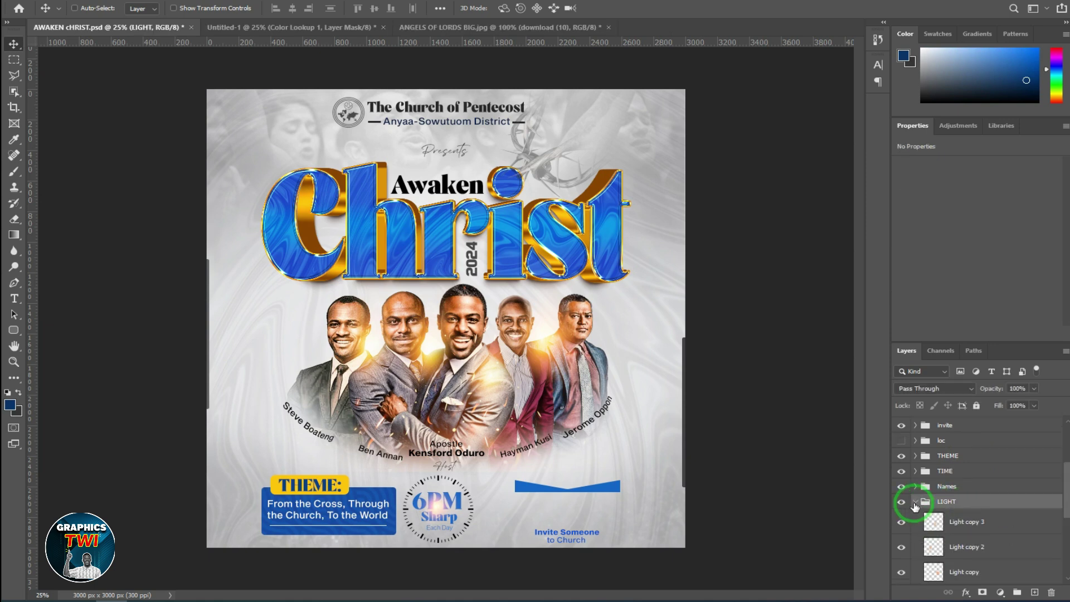
pyautogui.scroll(-3, 979, 540)
pyautogui.scroll(3, 983, 457)
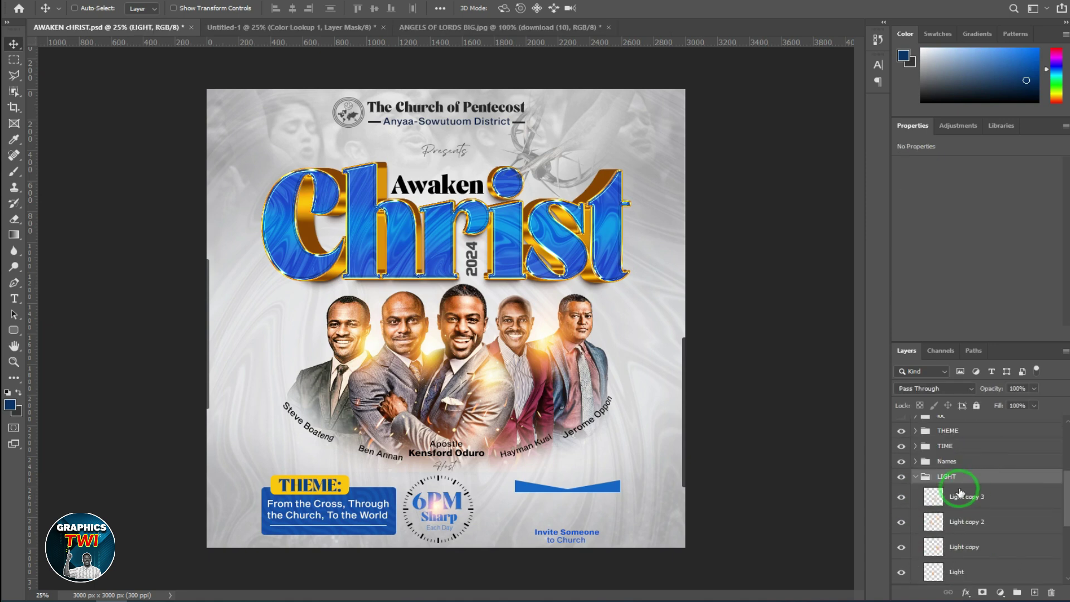
pyautogui.click(915, 476)
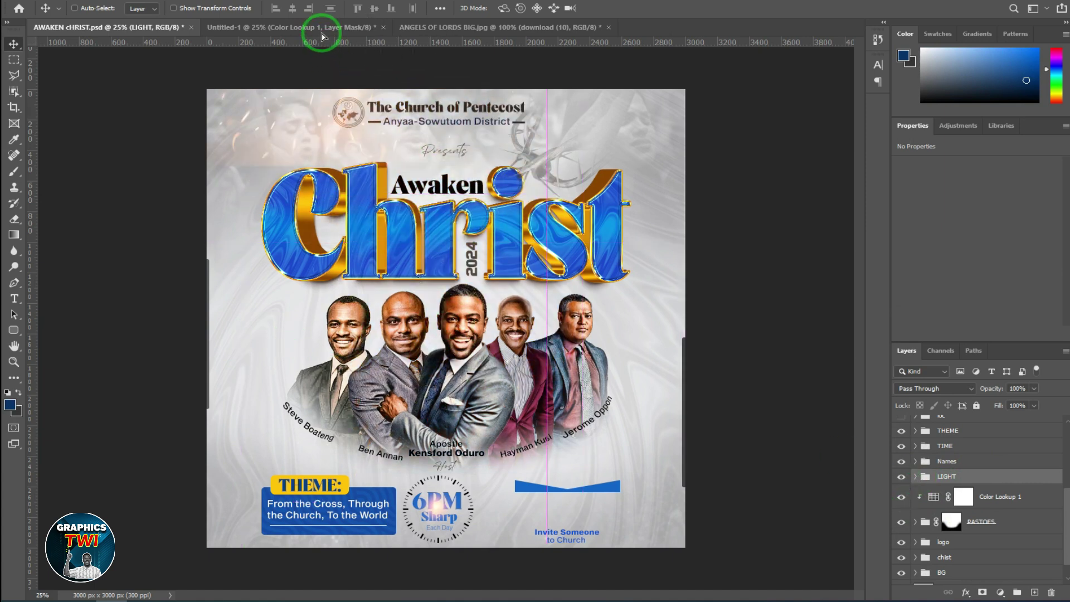
# - Copy the LIGHT group into Untitled-1 and move the glow down over the pastors
pyautogui.click(322, 35)
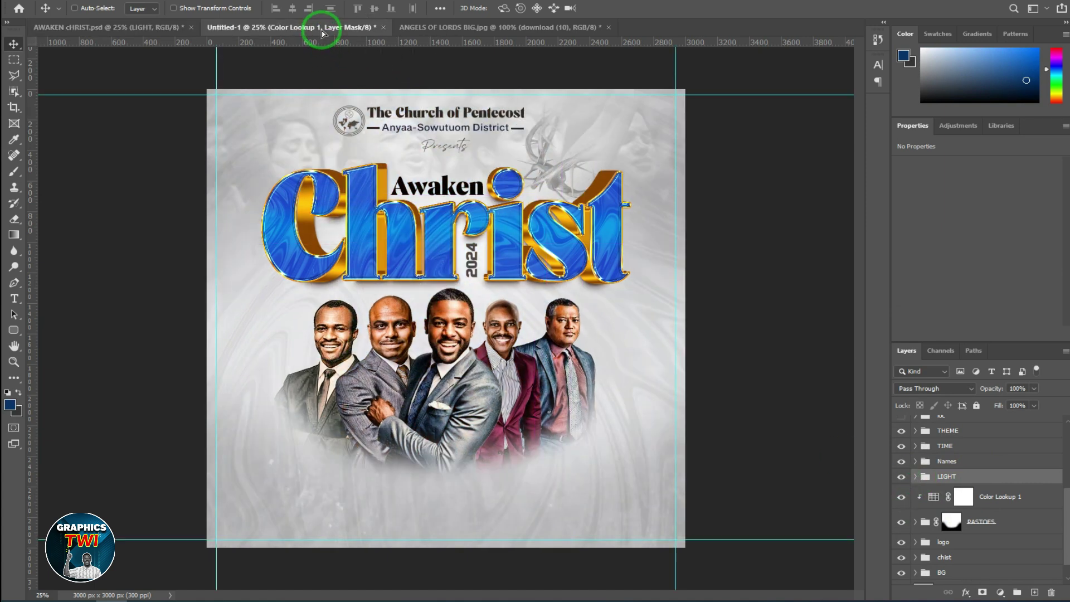
pyautogui.moveTo(463, 389)
pyautogui.mouseDown()
pyautogui.moveTo(467, 411)
pyautogui.moveTo(486, 380)
pyautogui.mouseUp()
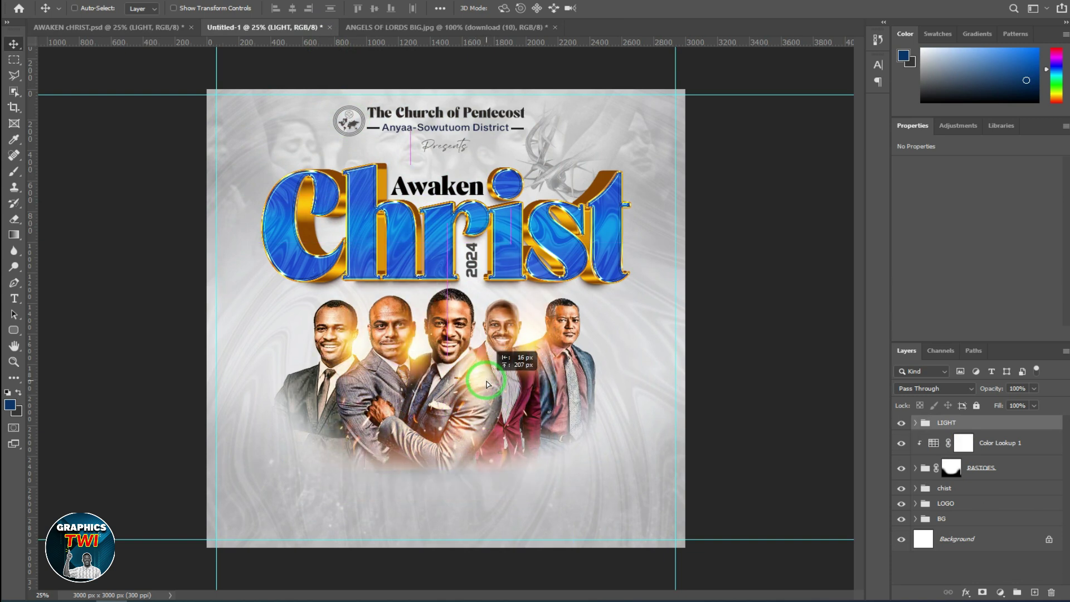
pyautogui.moveTo(487, 381); pyautogui.dragTo(498, 422)
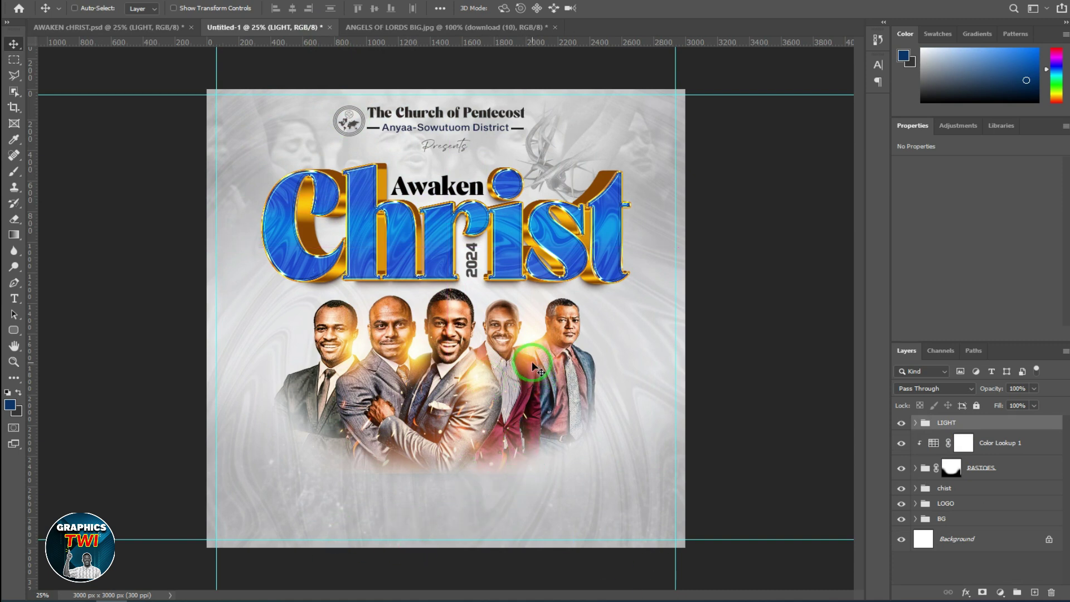
pyautogui.click(155, 27)
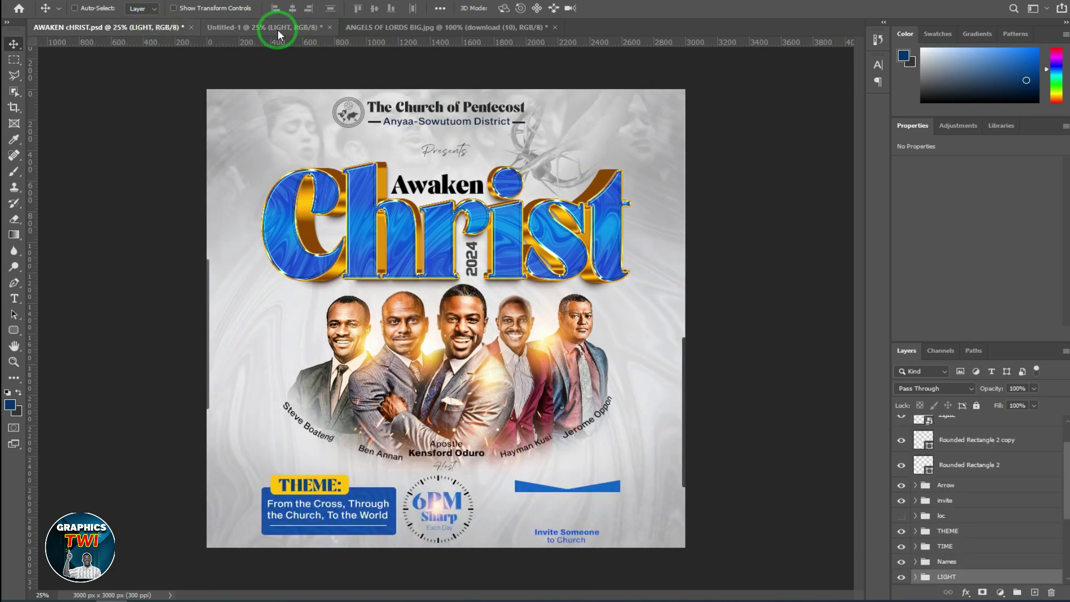
pyautogui.click(278, 29)
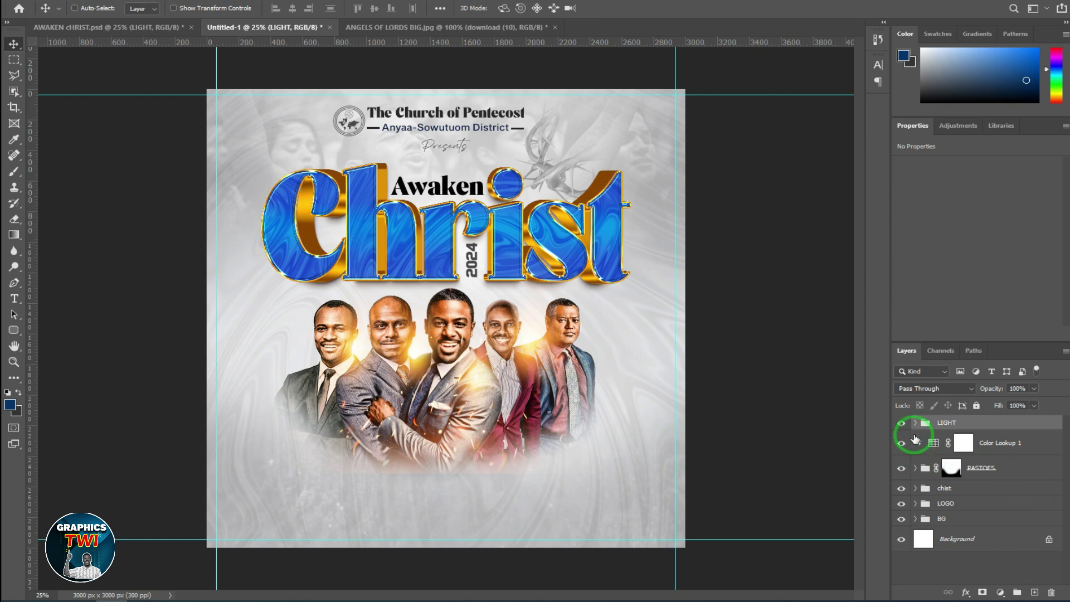
pyautogui.click(901, 423)
pyautogui.click(168, 27)
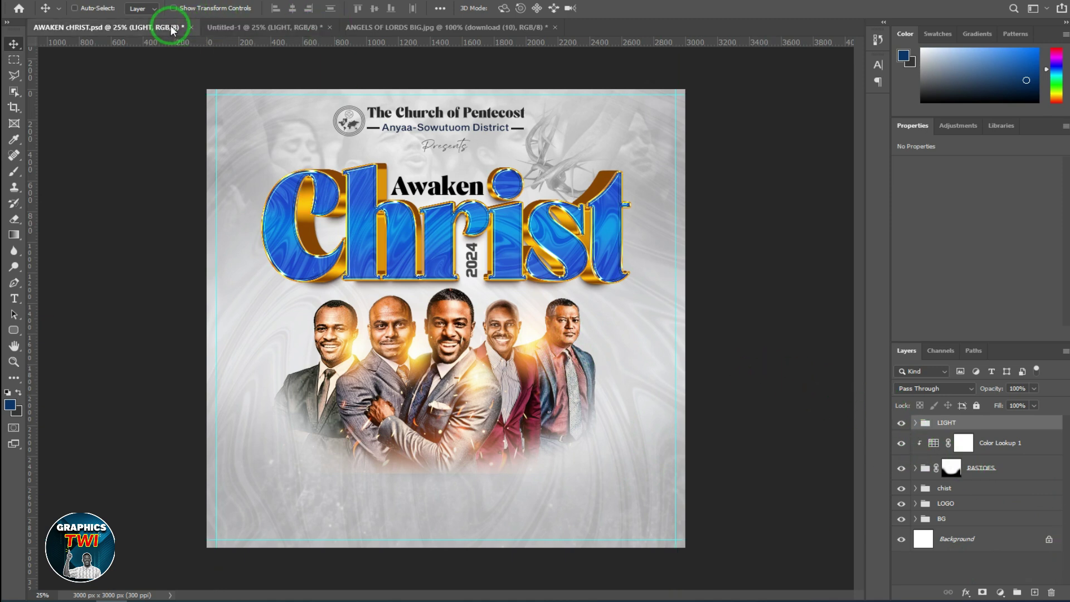
pyautogui.moveTo(899, 558); pyautogui.dragTo(998, 576)
# - Copy the pastors' Names group from the finished flyer into the new flyer
pyautogui.click(950, 538)
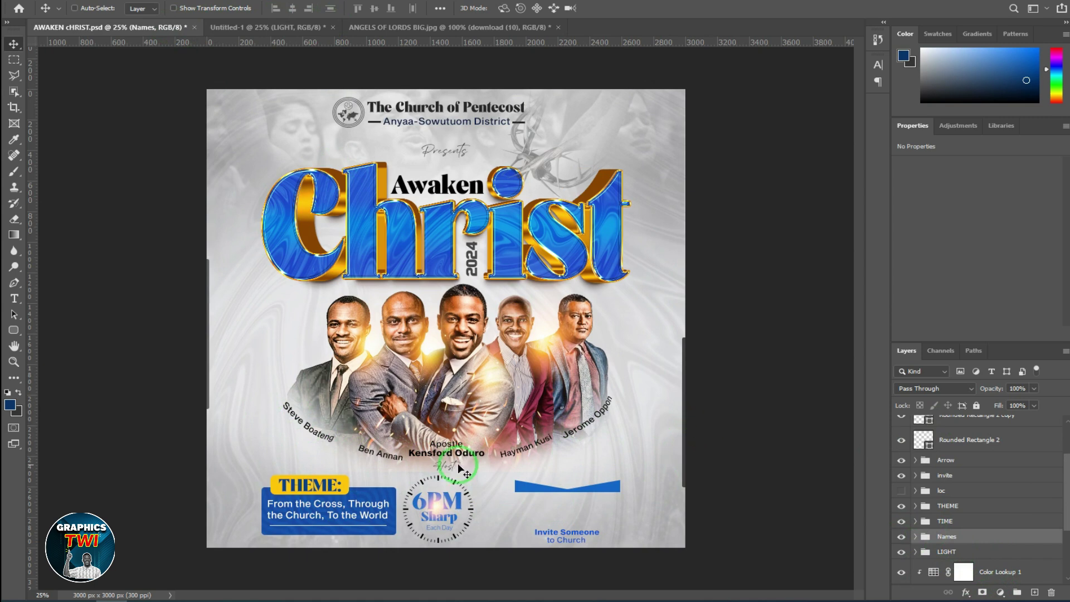
pyautogui.moveTo(498, 432)
pyautogui.mouseDown()
pyautogui.moveTo(317, 30)
pyautogui.moveTo(553, 506)
pyautogui.mouseUp()
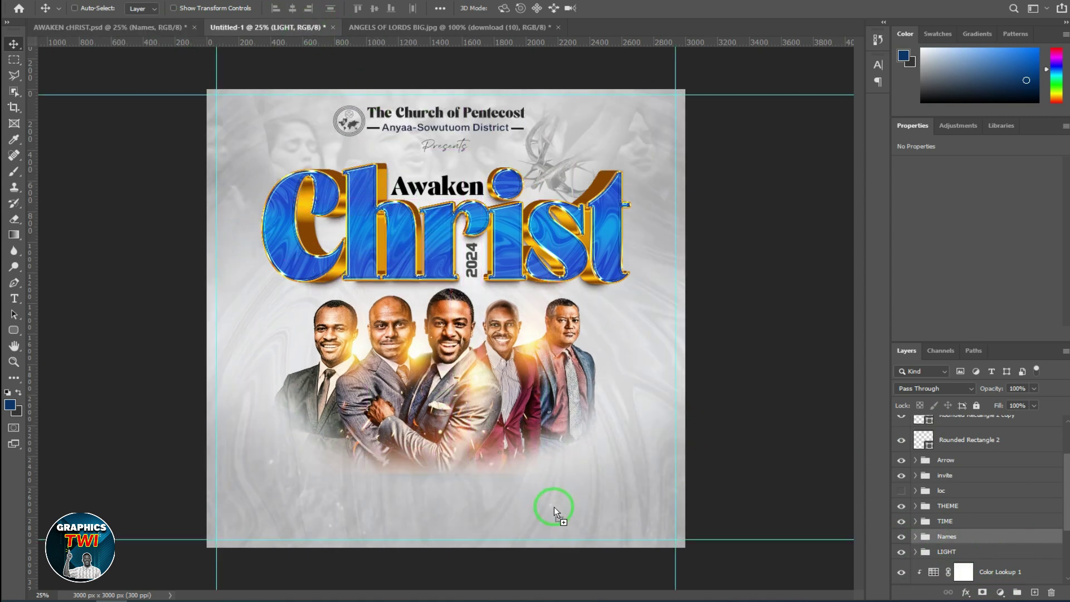
pyautogui.moveTo(460, 467); pyautogui.dragTo(463, 471)
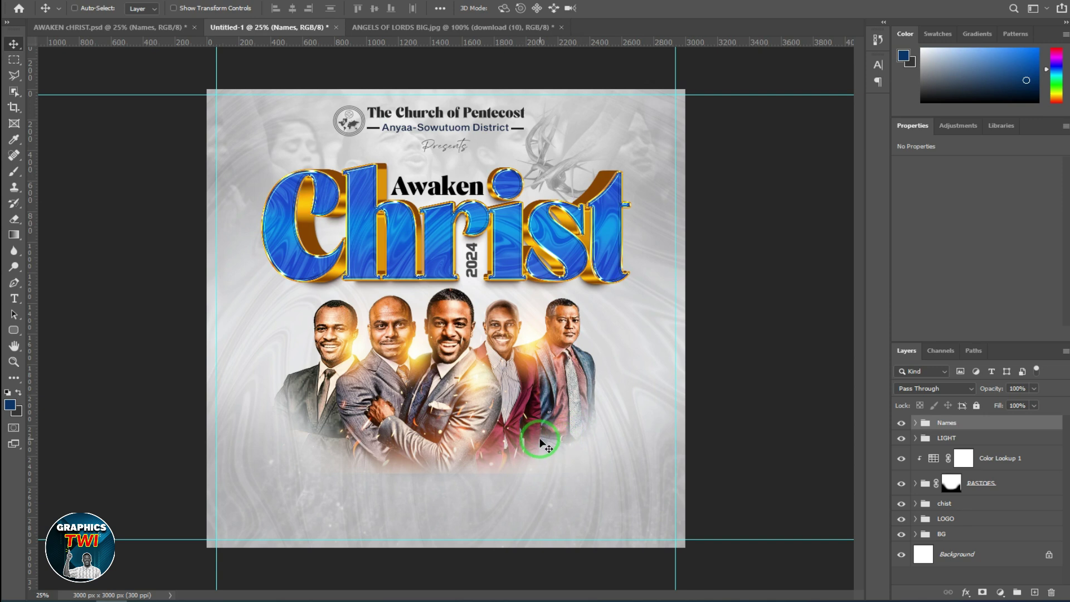
pyautogui.moveTo(543, 426)
pyautogui.mouseDown()
pyautogui.moveTo(496, 521)
pyautogui.moveTo(472, 274)
pyautogui.moveTo(473, 495)
pyautogui.moveTo(485, 519)
pyautogui.moveTo(446, 451)
pyautogui.moveTo(469, 185)
pyautogui.moveTo(527, 393)
pyautogui.moveTo(479, 223)
pyautogui.moveTo(493, 187)
pyautogui.mouseUp()
pyautogui.click(899, 424)
# - Free-transform the Names arc down beneath the pastors, nudge it left, and commit
pyautogui.hotkey('ctrl', 't')
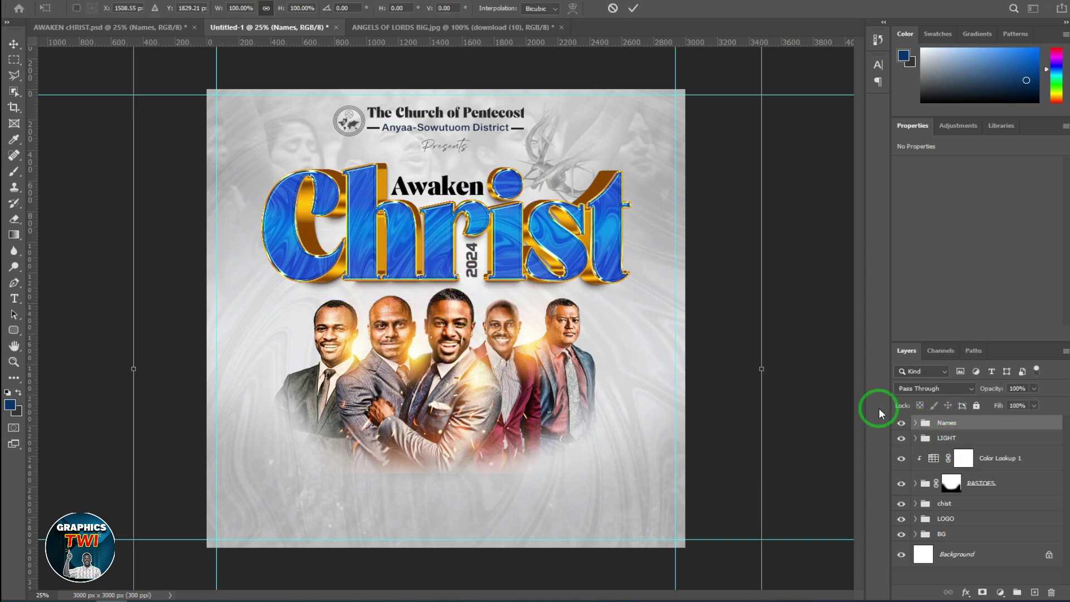
pyautogui.moveTo(518, 186); pyautogui.dragTo(509, 369)
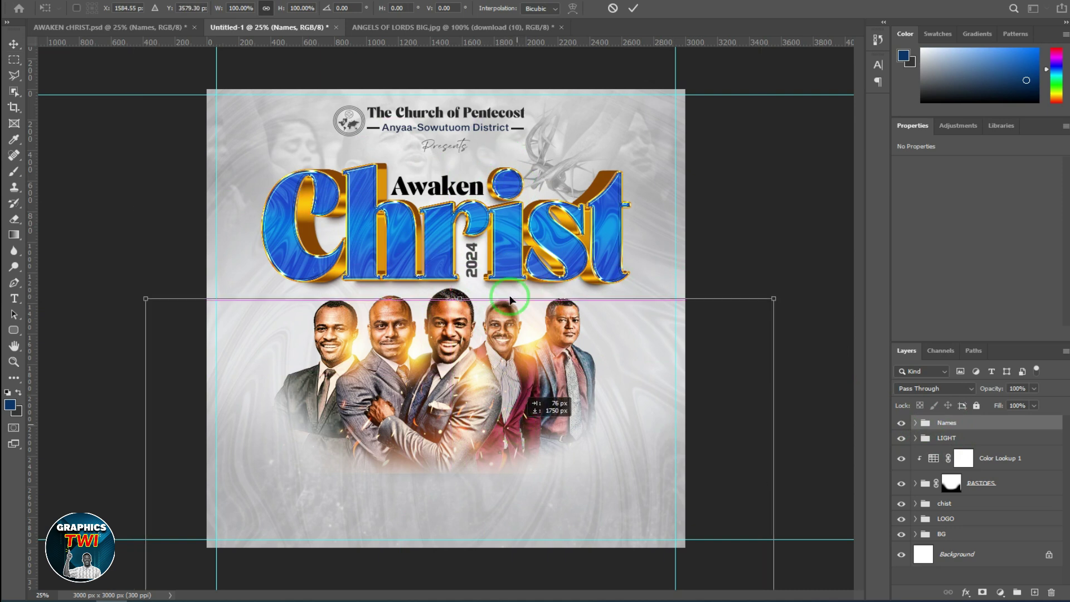
pyautogui.moveTo(521, 444)
pyautogui.mouseDown()
pyautogui.moveTo(450, 378)
pyautogui.moveTo(476, 364)
pyautogui.moveTo(464, 372)
pyautogui.moveTo(463, 363)
pyautogui.mouseUp()
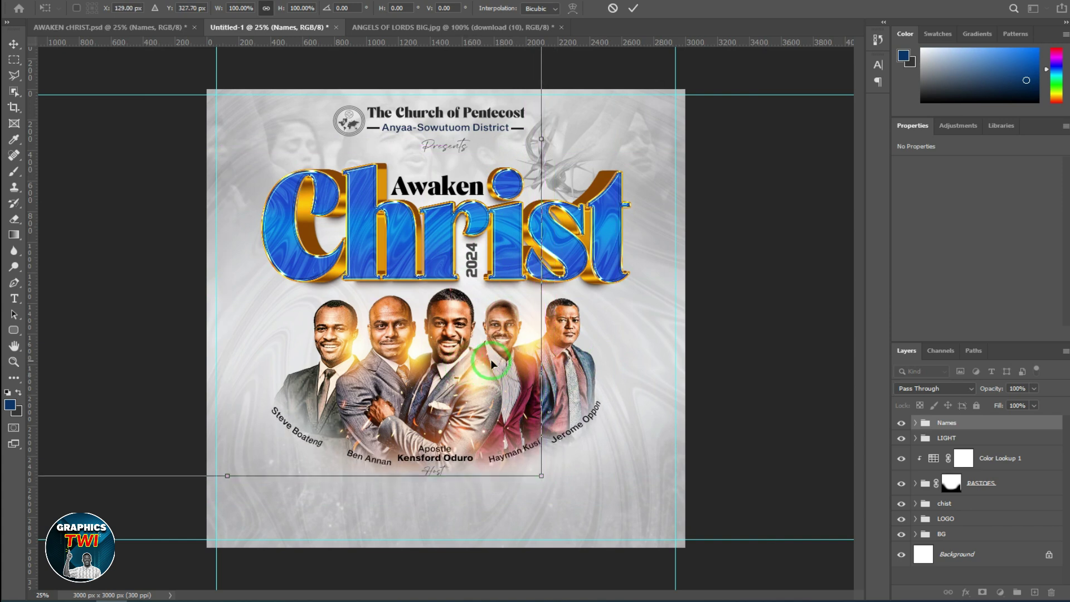
pyautogui.press('Left')
pyautogui.press('Left')
pyautogui.press('Left')
pyautogui.press('Left')
pyautogui.press('Left')
pyautogui.press('Left')
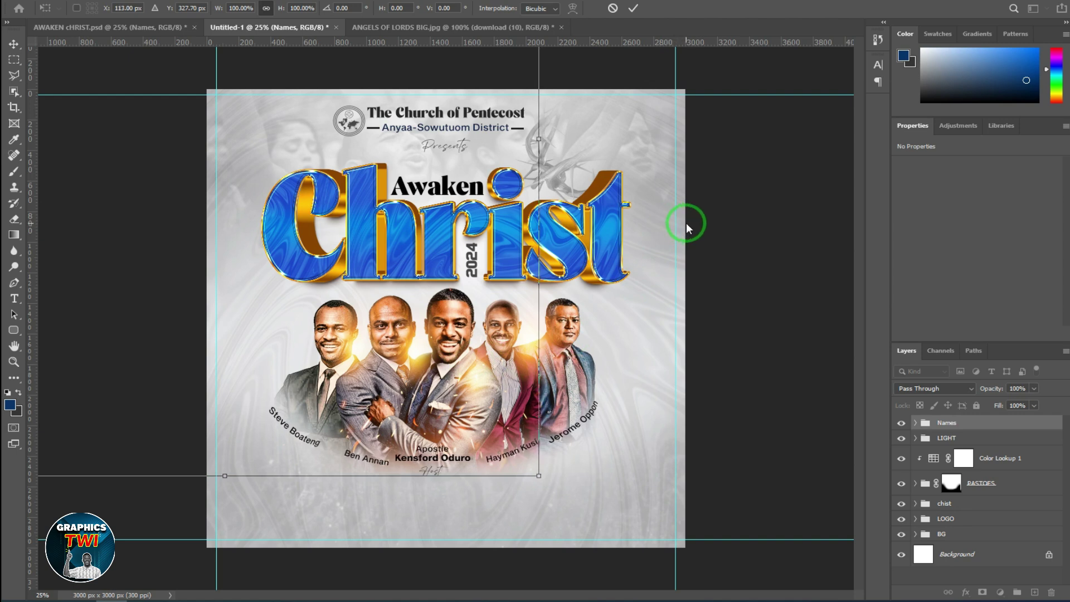
pyautogui.click(634, 8)
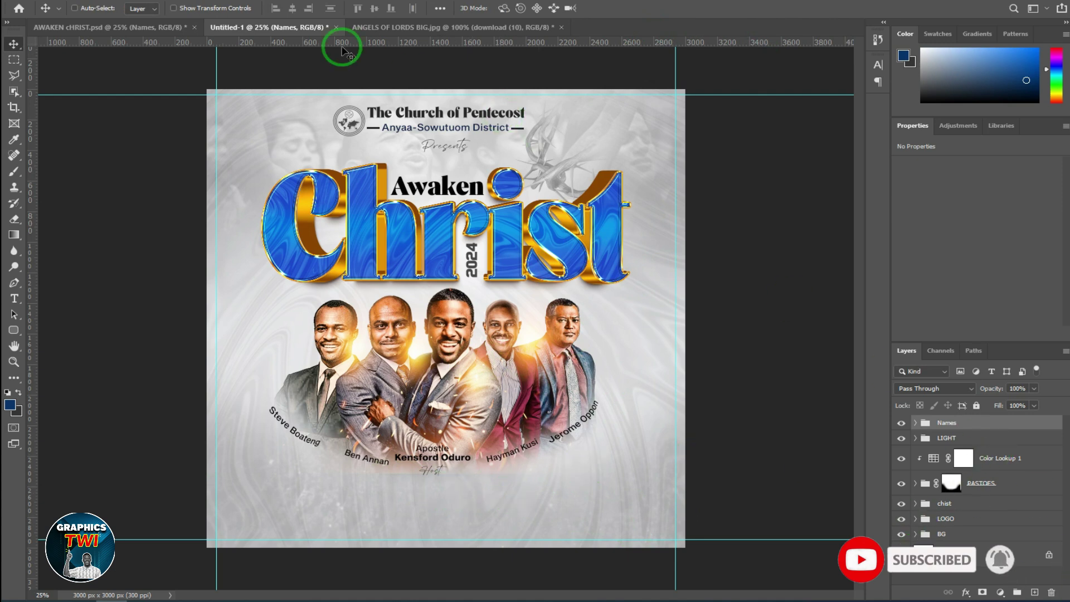
# - Copy the TIME group's 6PM Sharp clock into Untitled-1, centred beneath the pastors' curved names
pyautogui.click(163, 26)
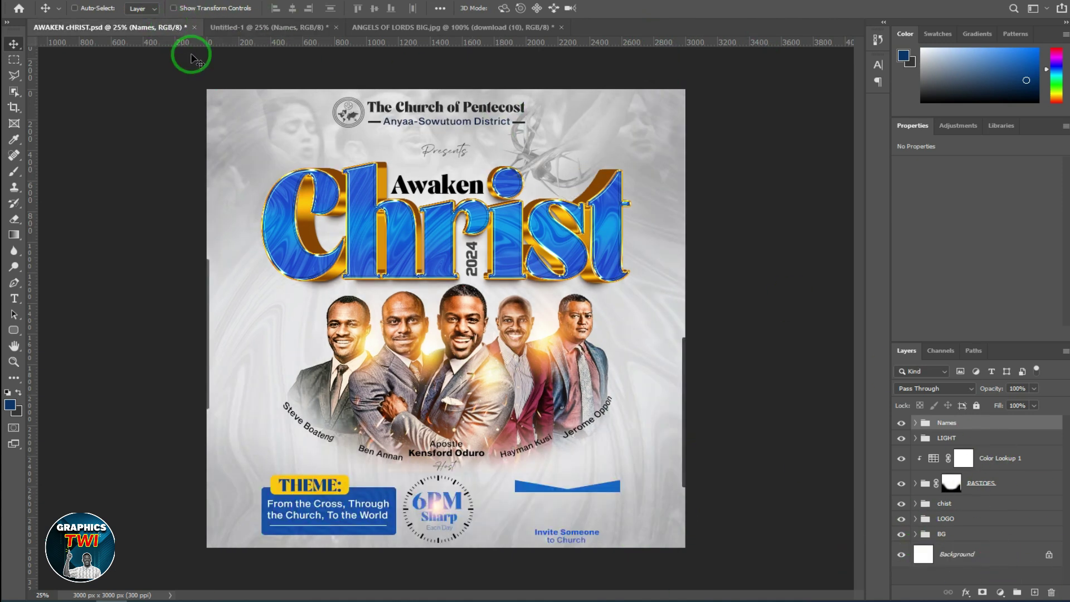
pyautogui.click(948, 564)
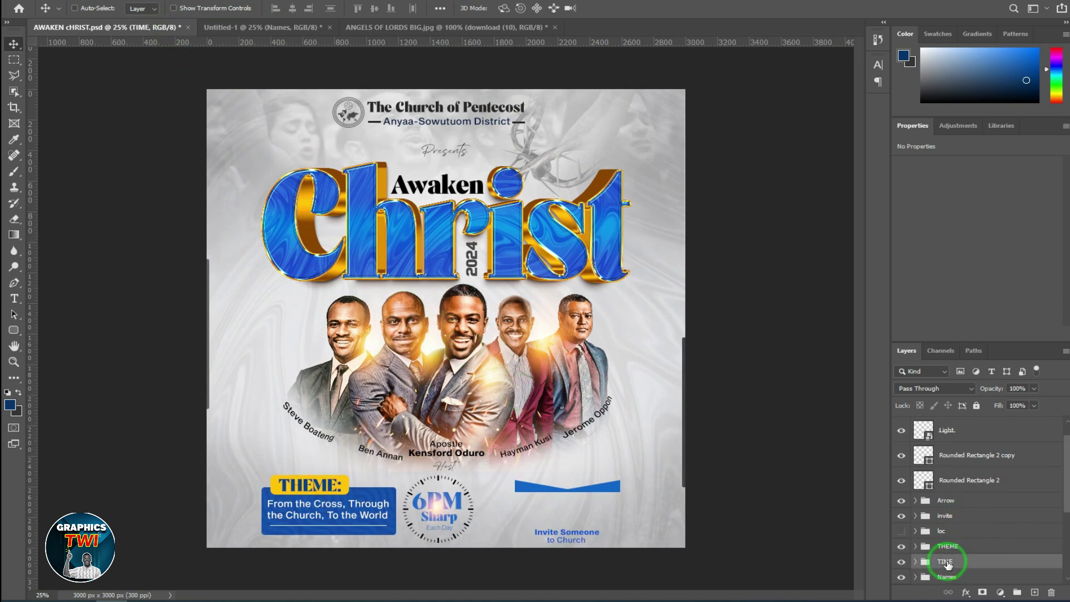
pyautogui.moveTo(438, 496)
pyautogui.mouseDown()
pyautogui.moveTo(292, 32)
pyautogui.moveTo(354, 253)
pyautogui.mouseUp()
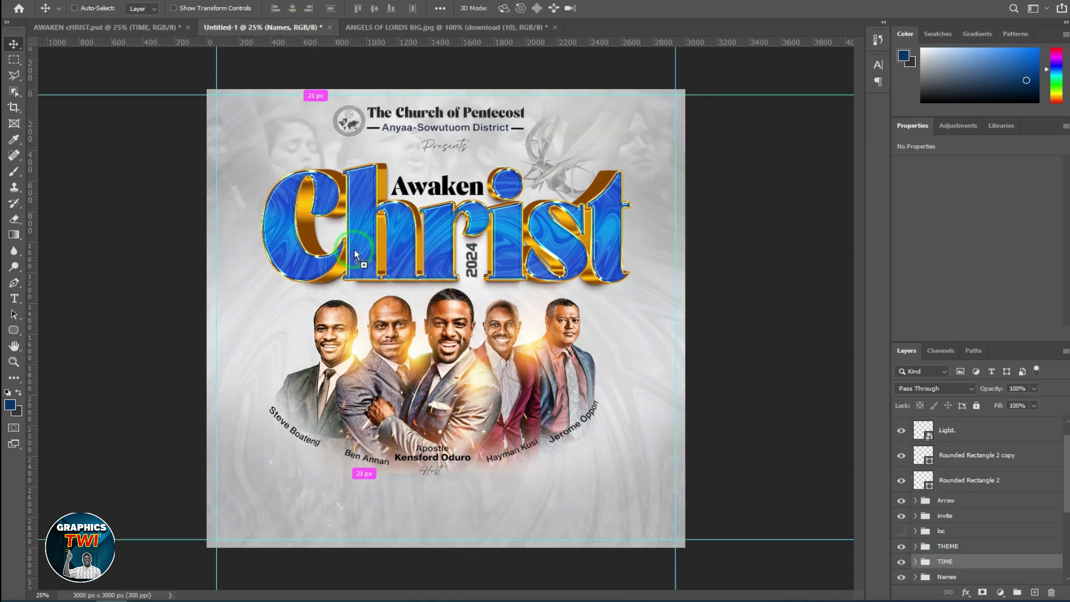
pyautogui.moveTo(441, 506); pyautogui.dragTo(450, 513)
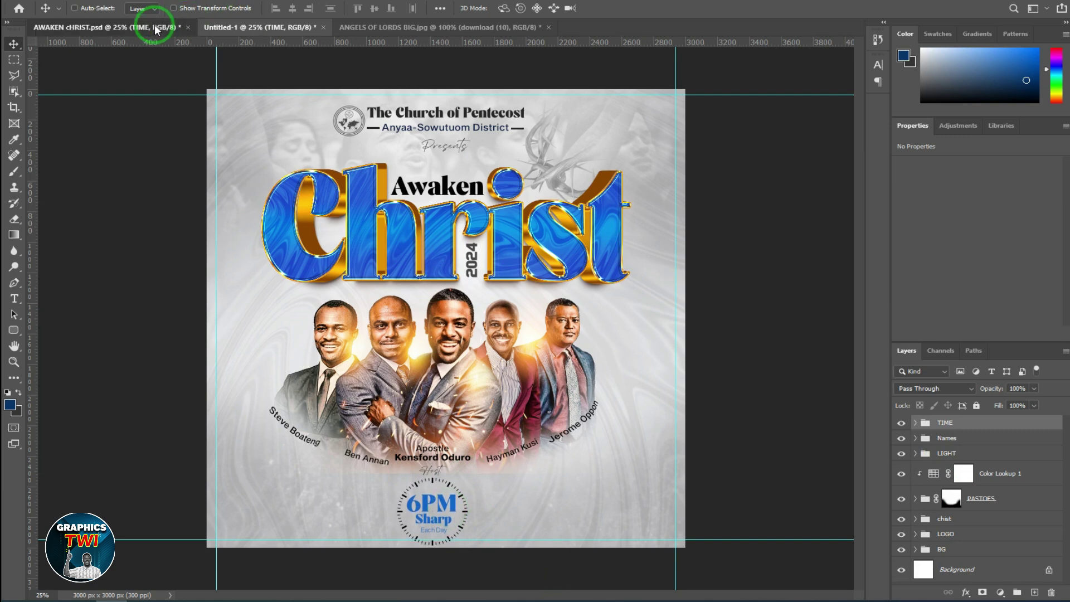
pyautogui.click(159, 26)
pyautogui.click(268, 29)
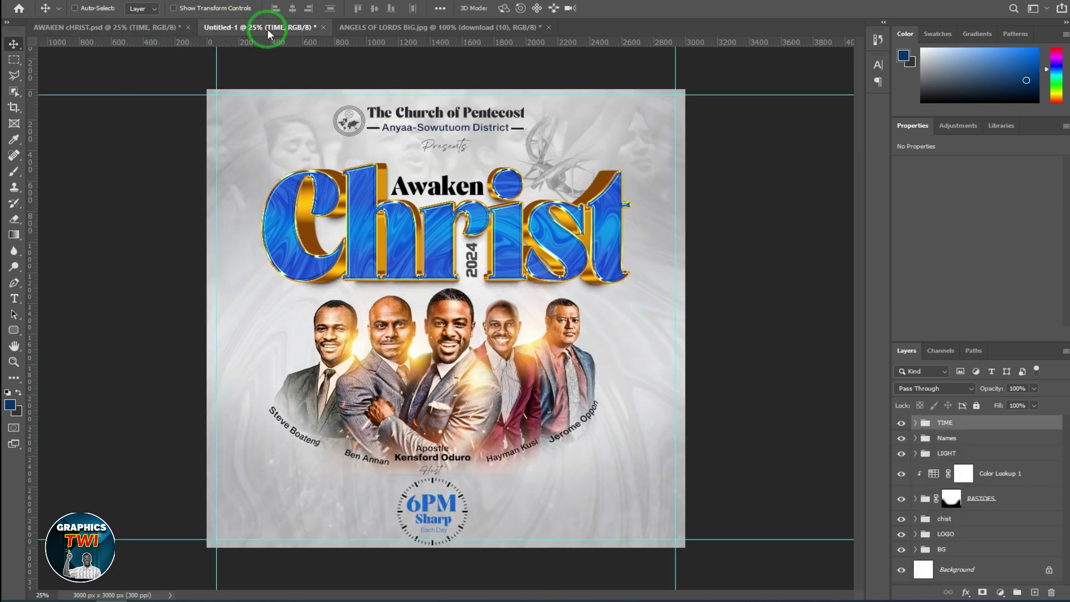
# - Move the PASTOES, LIGHT and Names layers up slightly, and nudge the chist title up
pyautogui.click(1020, 499)
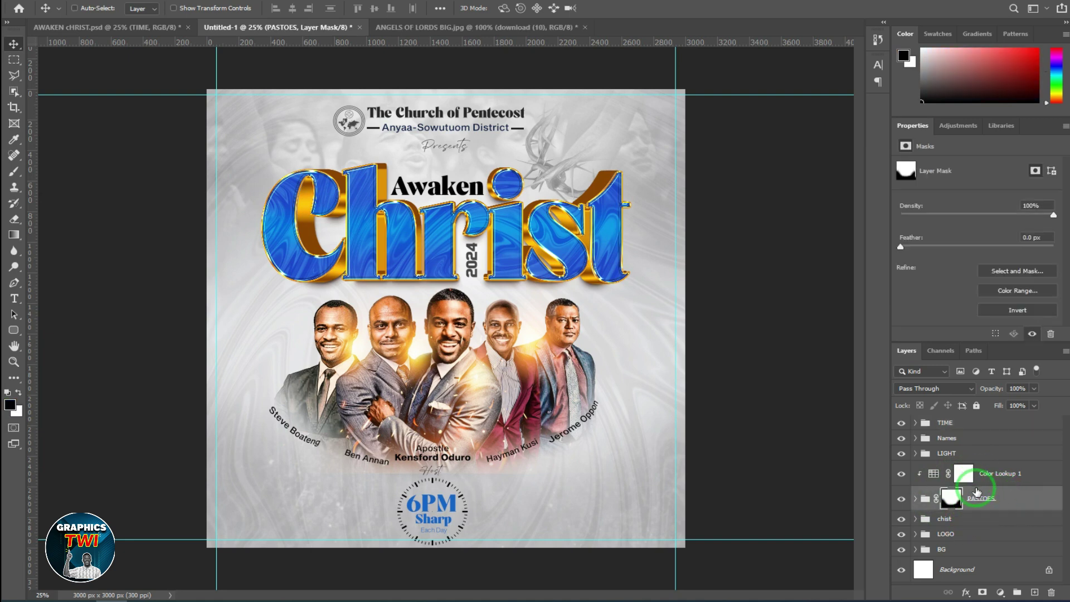
pyautogui.keyDown('ctrl'); pyautogui.click(951, 454); pyautogui.keyUp('ctrl')
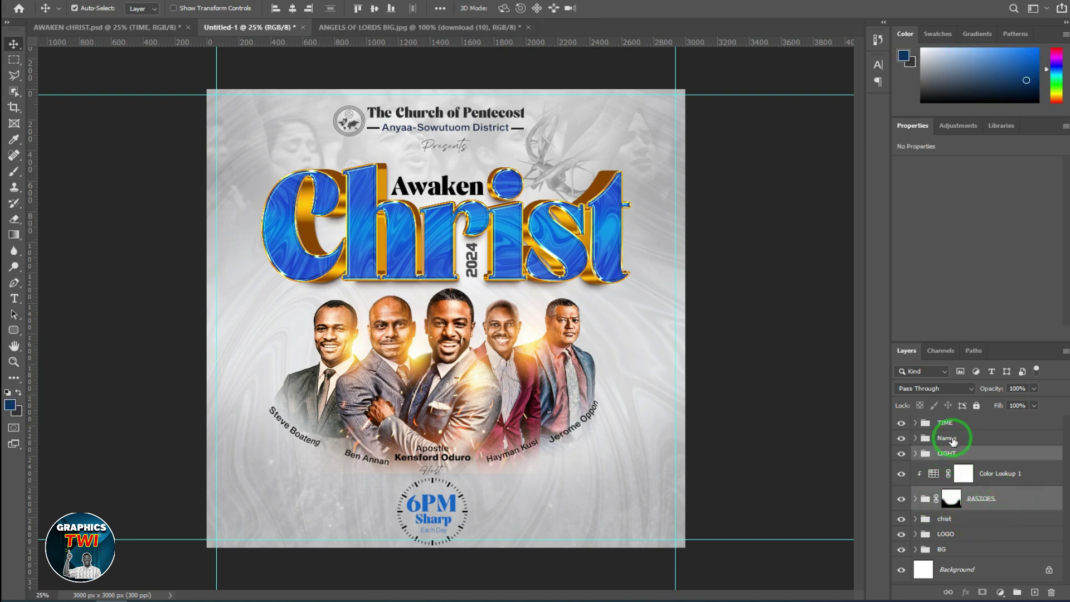
pyautogui.keyDown('ctrl'); pyautogui.click(951, 440); pyautogui.keyUp('ctrl')
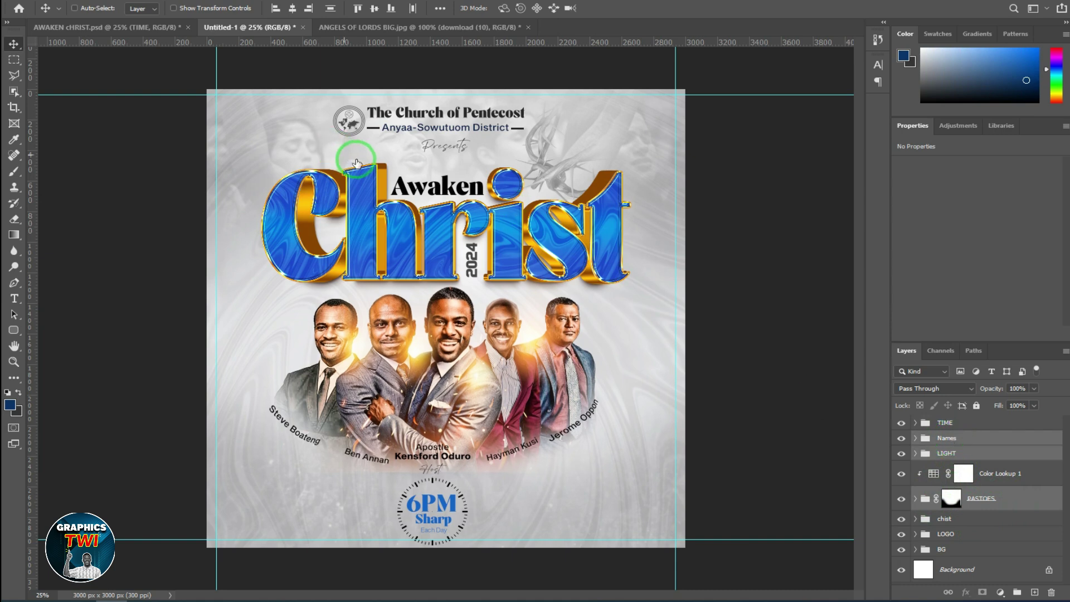
pyautogui.moveTo(357, 167); pyautogui.dragTo(363, 162)
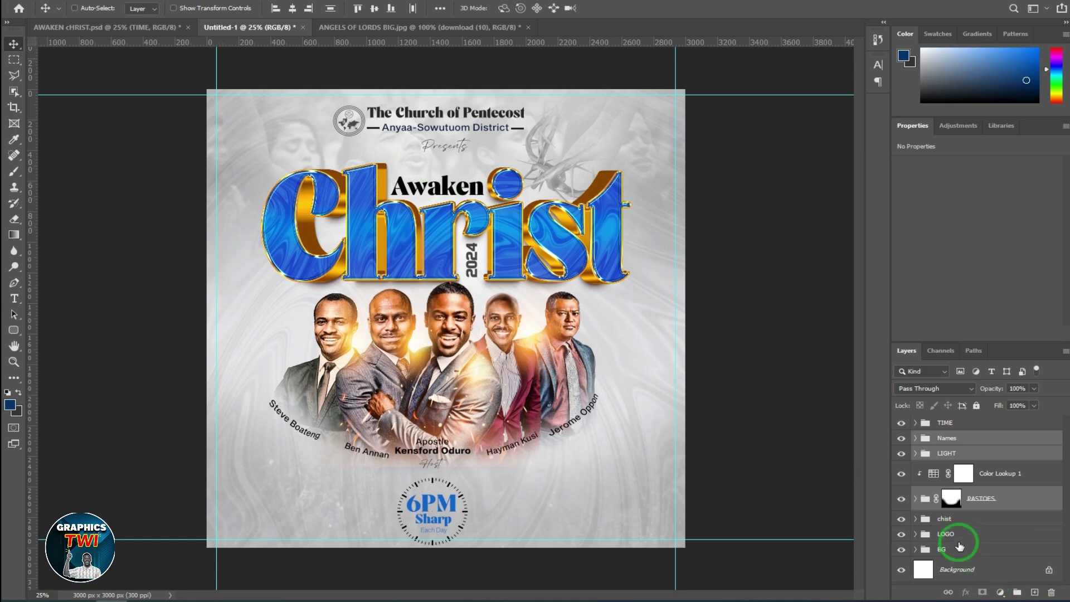
pyautogui.click(958, 522)
pyautogui.press('Up')
pyautogui.press('Up')
pyautogui.press('Up')
pyautogui.press('Up')
pyautogui.press('Up')
pyautogui.press('Up')
pyautogui.press('Up')
pyautogui.press('Up')
pyautogui.press('Up')
pyautogui.press('Up')
pyautogui.press('Up')
pyautogui.press('Up')
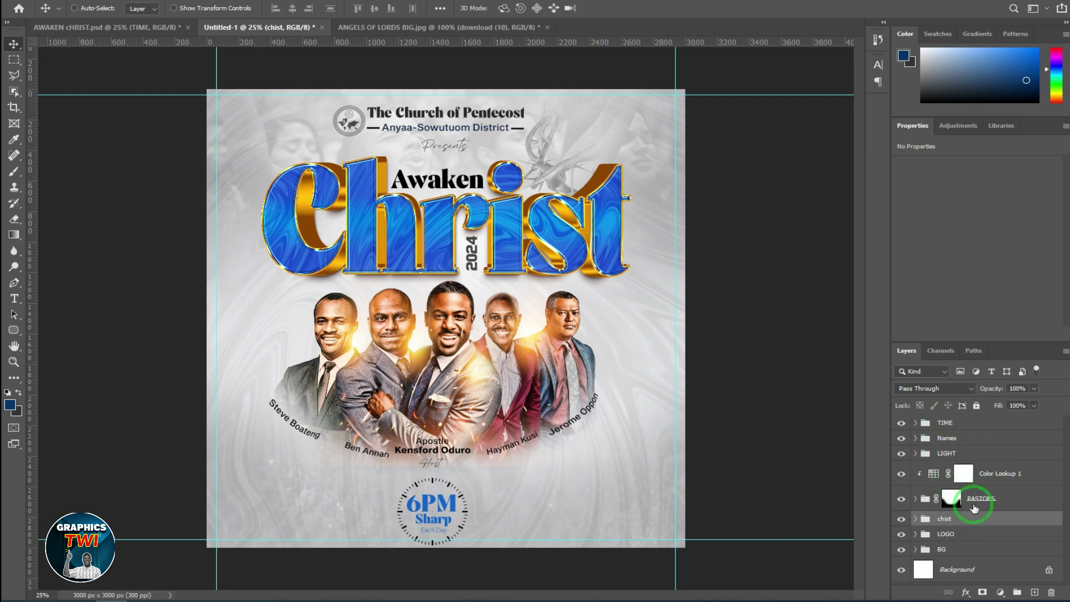
# - Raise the crown-of-thorns graphic inside the LOGO group behind the title
pyautogui.click(914, 535)
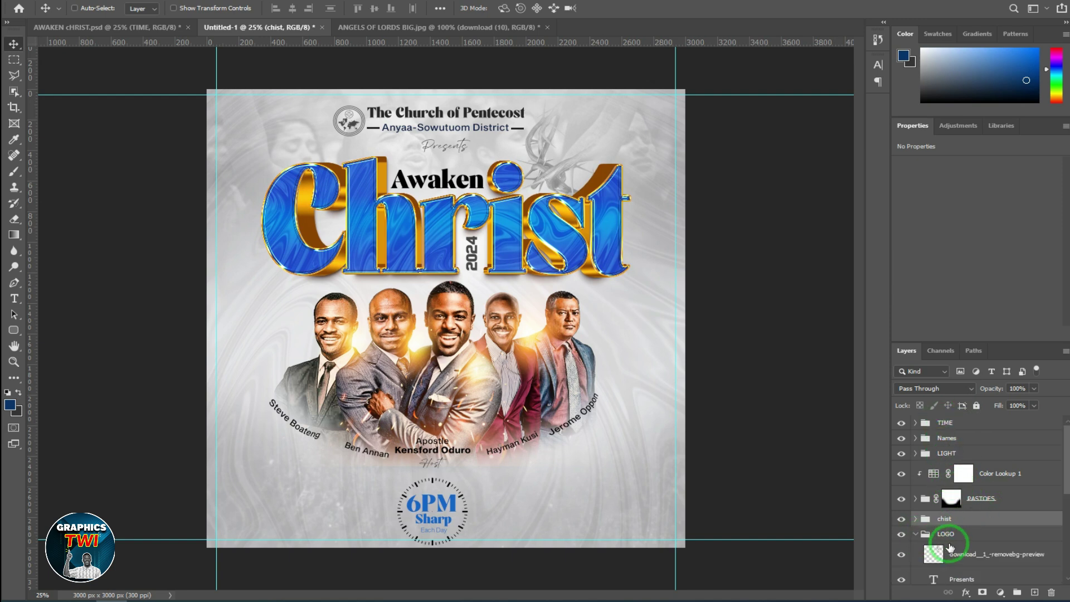
pyautogui.click(964, 554)
pyautogui.press('Up')
pyautogui.press('Up')
pyautogui.press('Up')
pyautogui.press('Up')
pyautogui.press('Up')
pyautogui.press('Up')
pyautogui.press('Up')
pyautogui.press('Up')
pyautogui.press('Up')
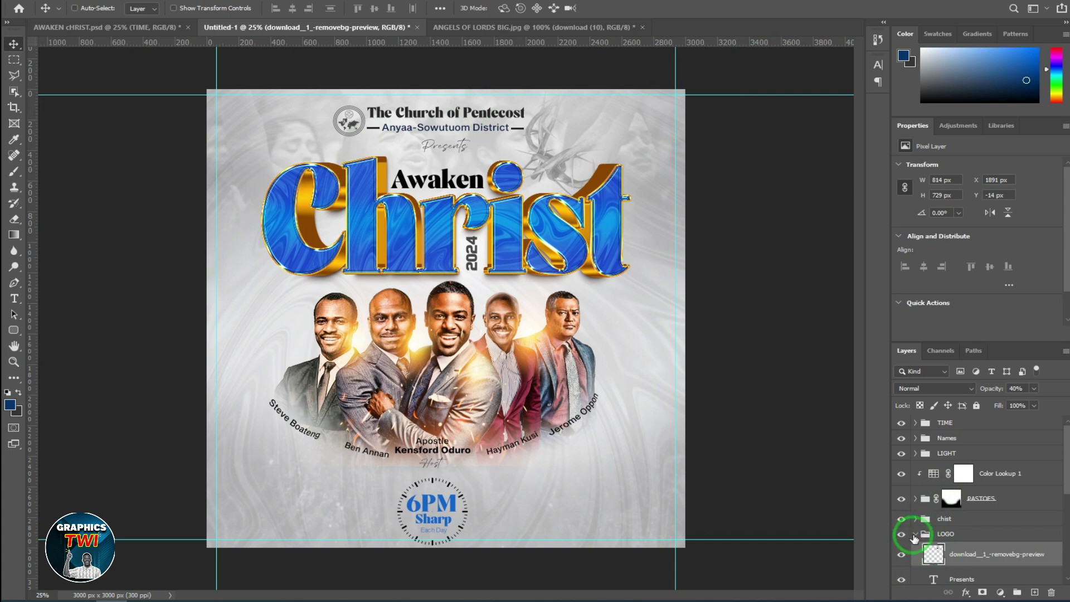
pyautogui.click(915, 535)
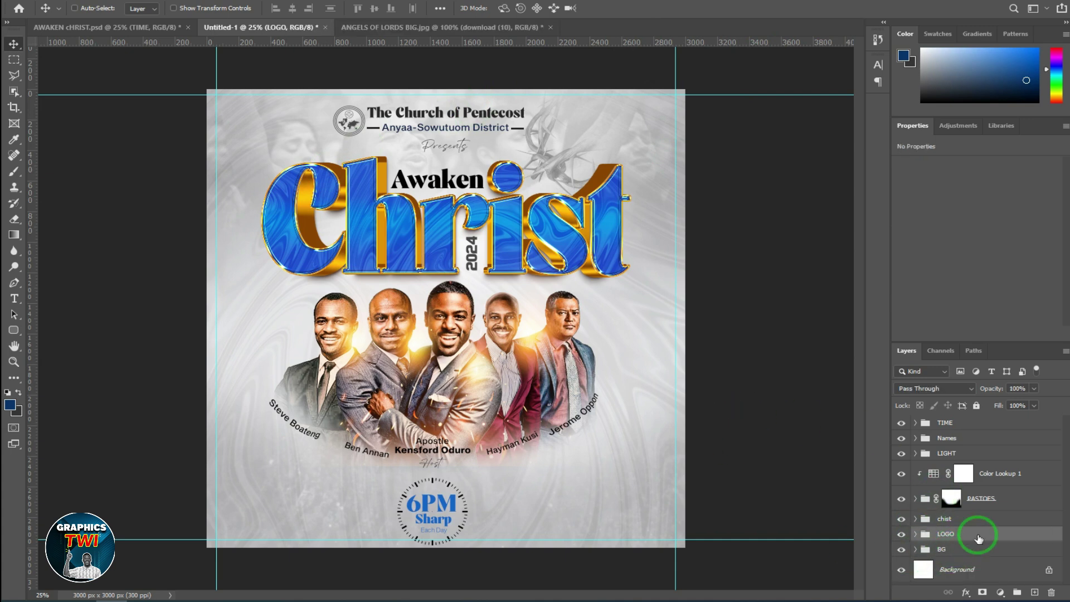
# - Nudge the Names layer slightly upward with Shift+Up
pyautogui.click(971, 451)
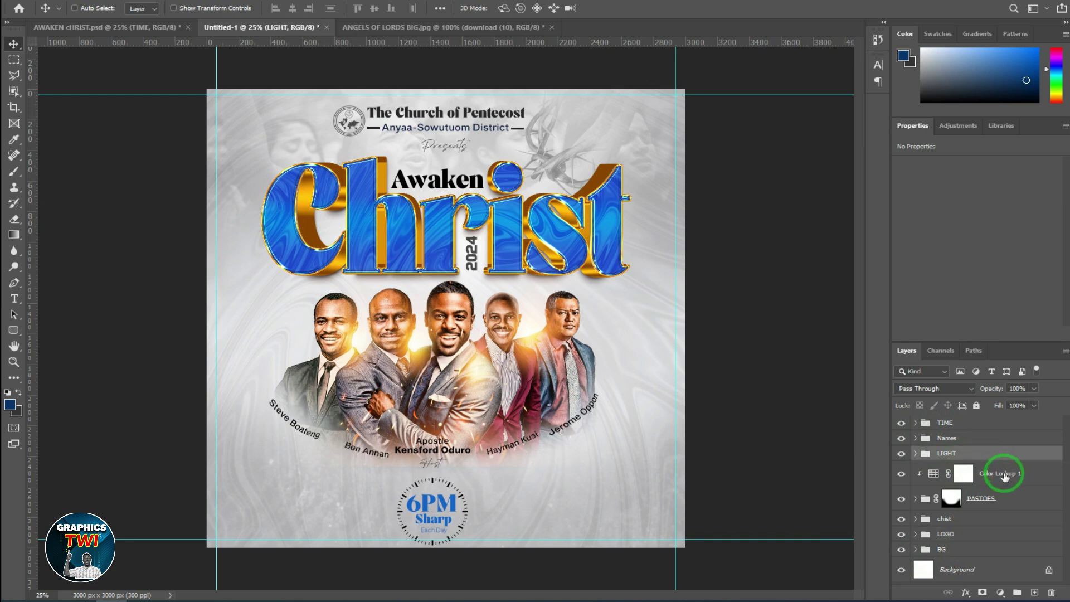
pyautogui.keyDown('ctrl'); pyautogui.click(1008, 505); pyautogui.keyUp('ctrl')
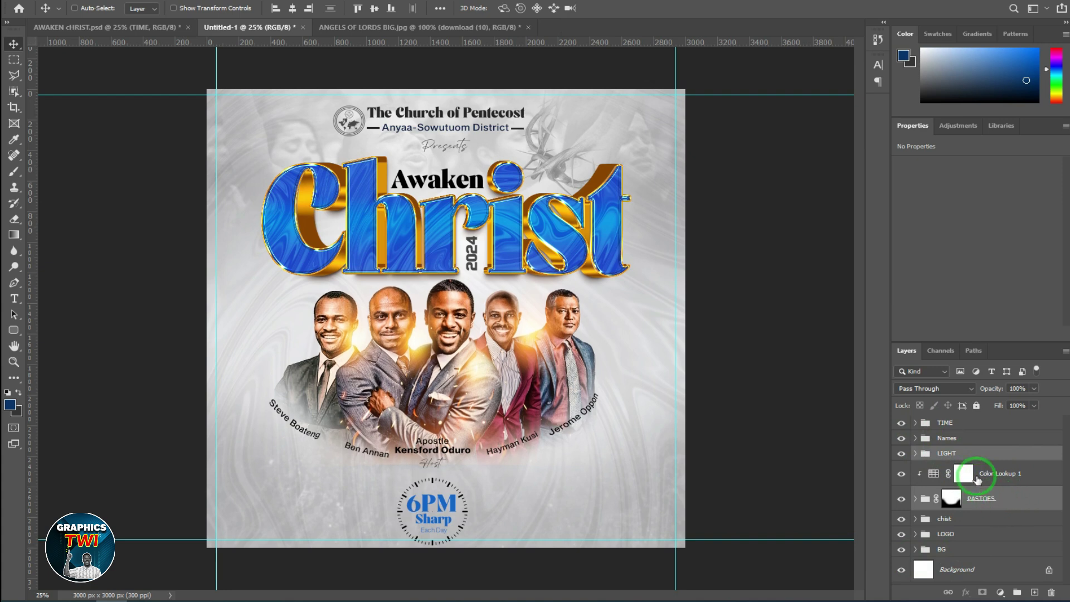
pyautogui.click(957, 439)
pyautogui.hotkey('shift', 'Up')
pyautogui.hotkey('shift', 'Up')
pyautogui.hotkey('shift', 'Up')
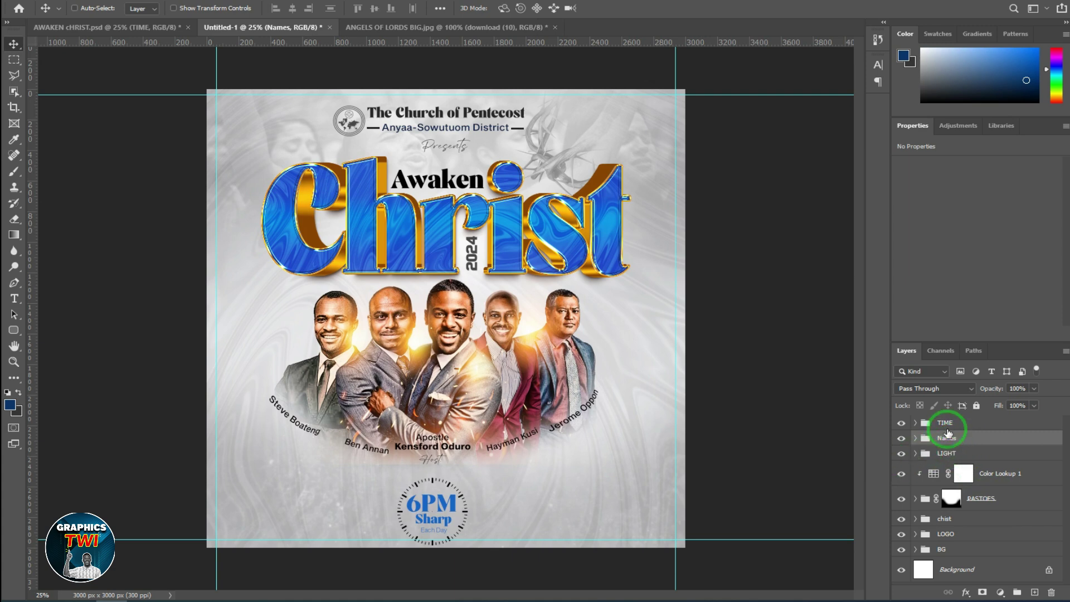
# - Shift the TIME 6PM clock slightly left and up
pyautogui.click(946, 428)
pyautogui.hotkey('shift', 'Left')
pyautogui.hotkey('shift', 'Left')
pyautogui.hotkey('shift', 'Left')
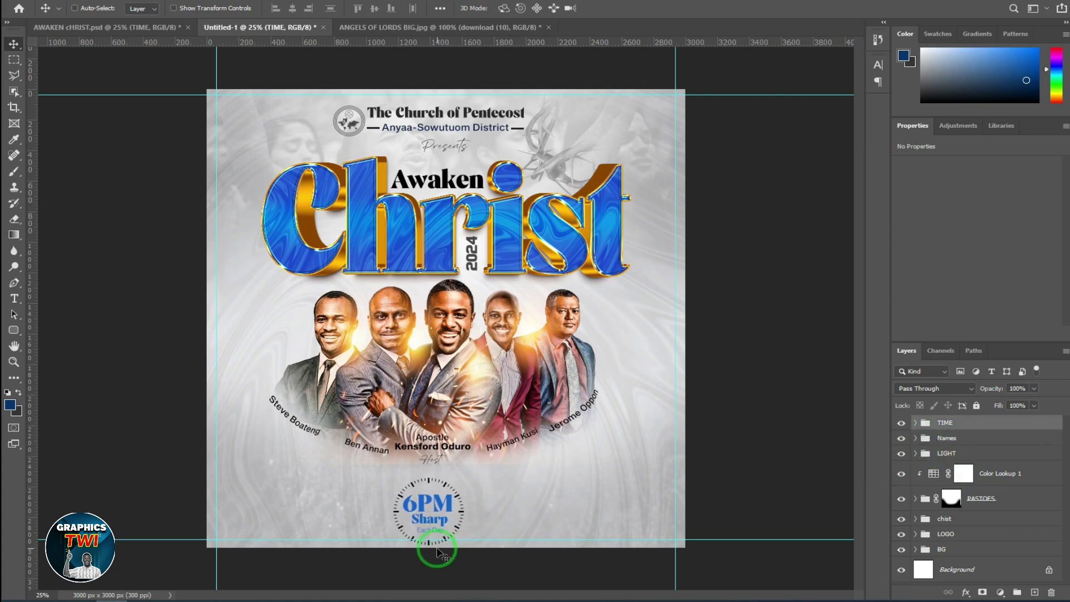
pyautogui.hotkey('shift', 'Up')
pyautogui.hotkey('shift', 'Up')
pyautogui.hotkey('shift', 'Up')
pyautogui.hotkey('shift', 'Up')
pyautogui.hotkey('shift', 'Up')
pyautogui.hotkey('shift', 'Up')
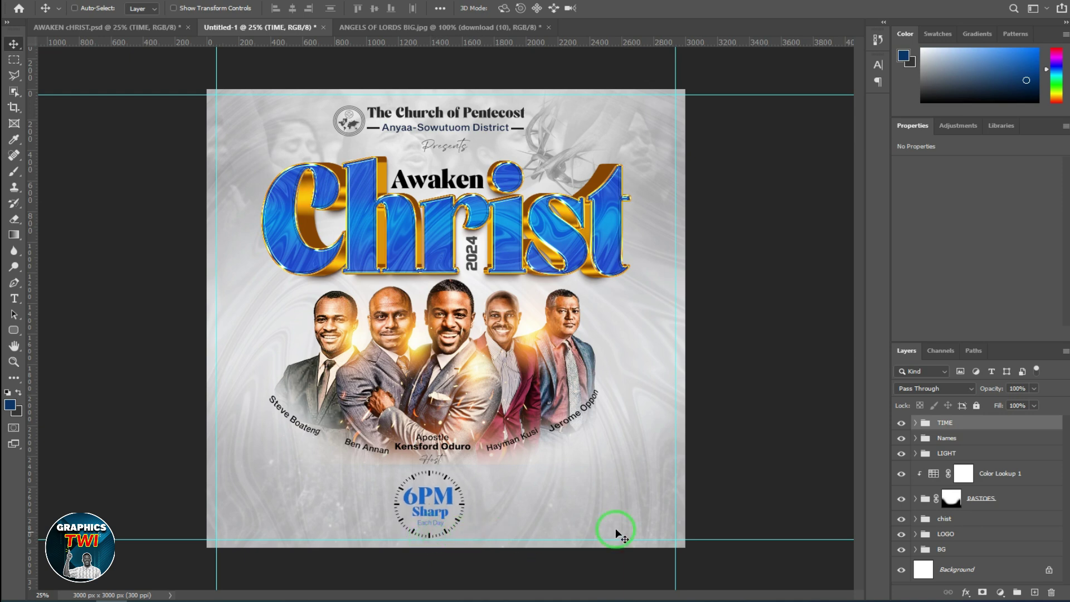
# - Copy the THEME box from the original flyer into Untitled-1 beside the 6PM clock
pyautogui.moveTo(289, 127); pyautogui.dragTo(945, 573)
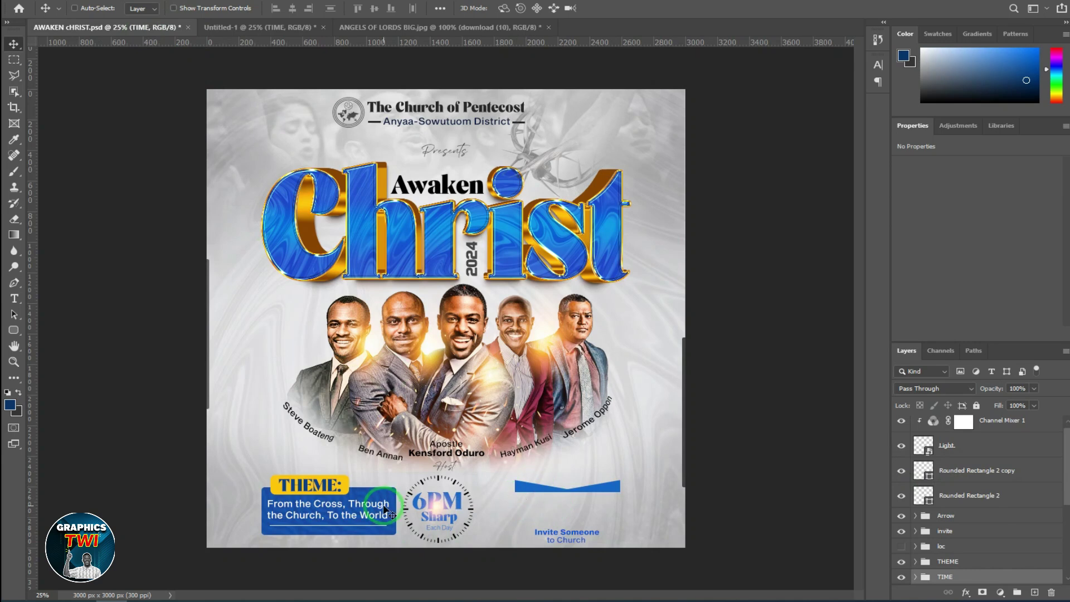
pyautogui.click(948, 561)
pyautogui.moveTo(334, 457)
pyautogui.mouseDown()
pyautogui.moveTo(453, 270)
pyautogui.moveTo(289, 25)
pyautogui.moveTo(381, 590)
pyautogui.mouseUp()
pyautogui.moveTo(322, 500); pyautogui.dragTo(349, 508)
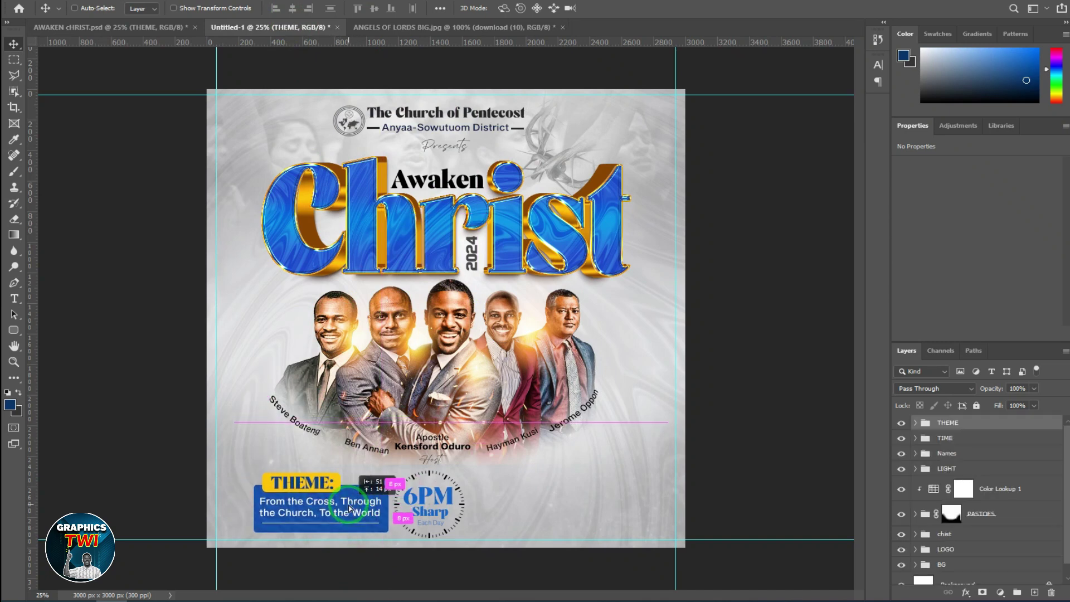
# - Fine-tune the THEME box position with Shift+arrow nudges, then go back to the original flyer
pyautogui.hotkey('shift', 'Down')
pyautogui.hotkey('shift', 'Down')
pyautogui.hotkey('shift', 'Down')
pyautogui.hotkey('shift', 'Down')
pyautogui.hotkey('shift', 'Down')
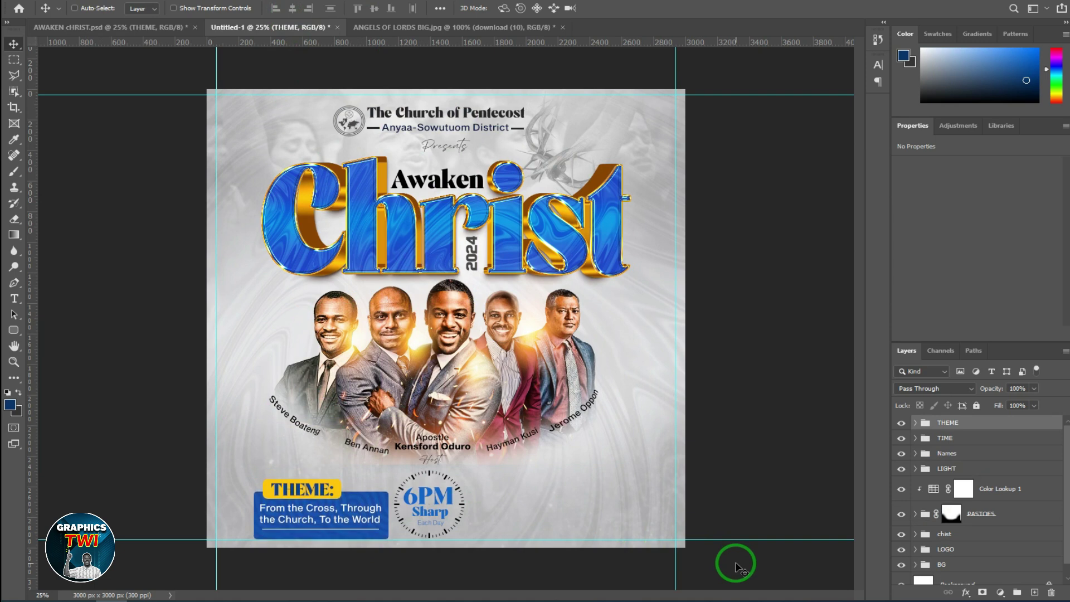
pyautogui.hotkey('shift', 'Up')
pyautogui.hotkey('shift', 'Up')
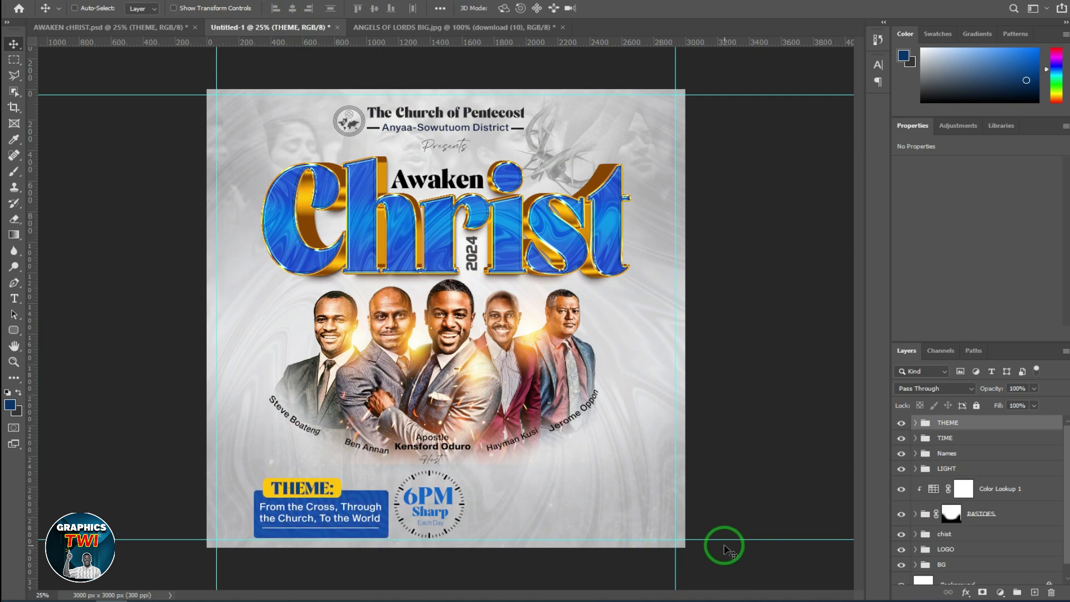
pyautogui.hotkey('shift', 'Up')
pyautogui.hotkey('shift', 'Up')
pyautogui.hotkey('shift', 'Up')
pyautogui.hotkey('shift', 'Up')
pyautogui.hotkey('shift', 'Up')
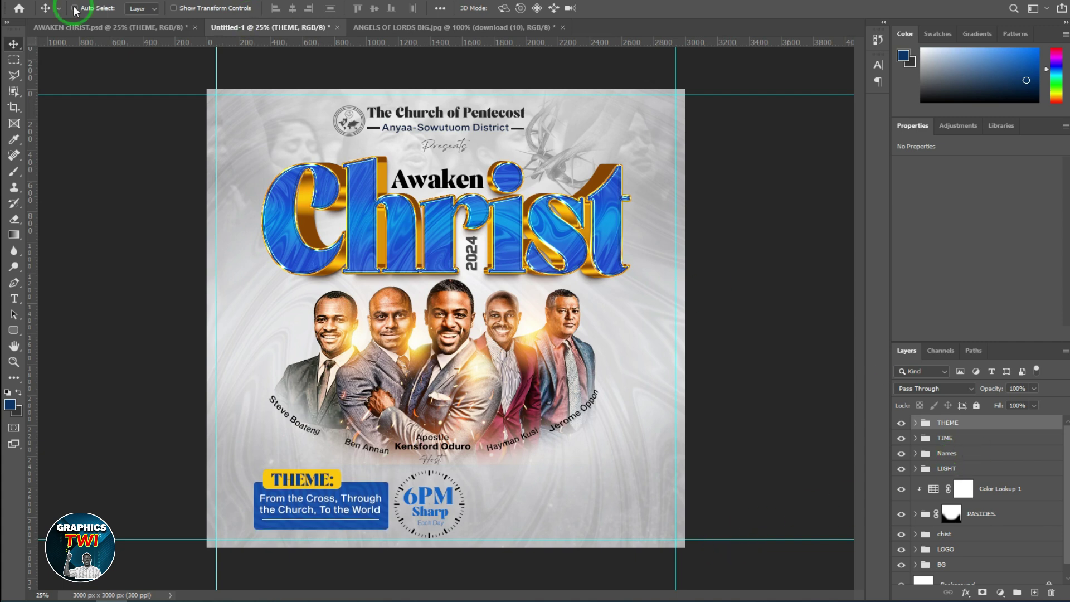
pyautogui.click(91, 27)
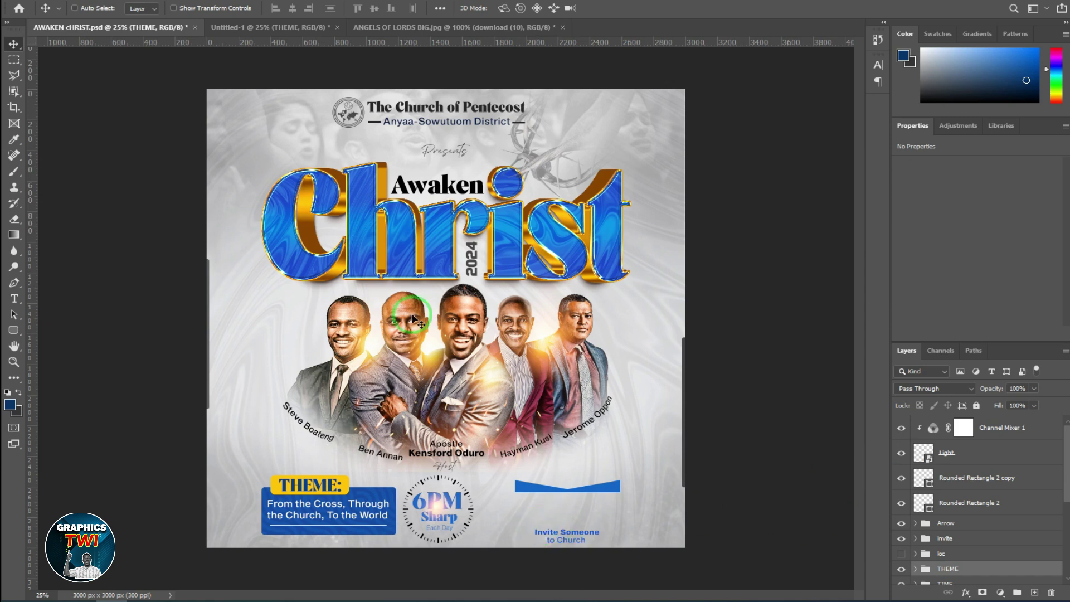
# - Copy the loc group's AICC Auditorium, Accra-Ghana block into Untitled-1, right of the 6PM clock
pyautogui.click(234, 30)
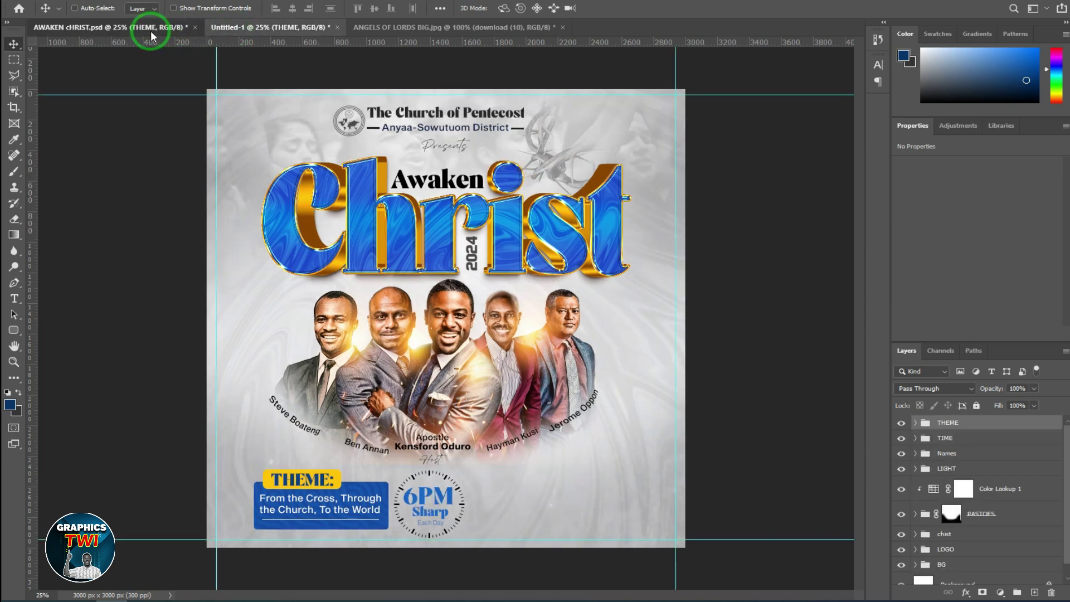
pyautogui.click(149, 28)
pyautogui.press('ctrl')
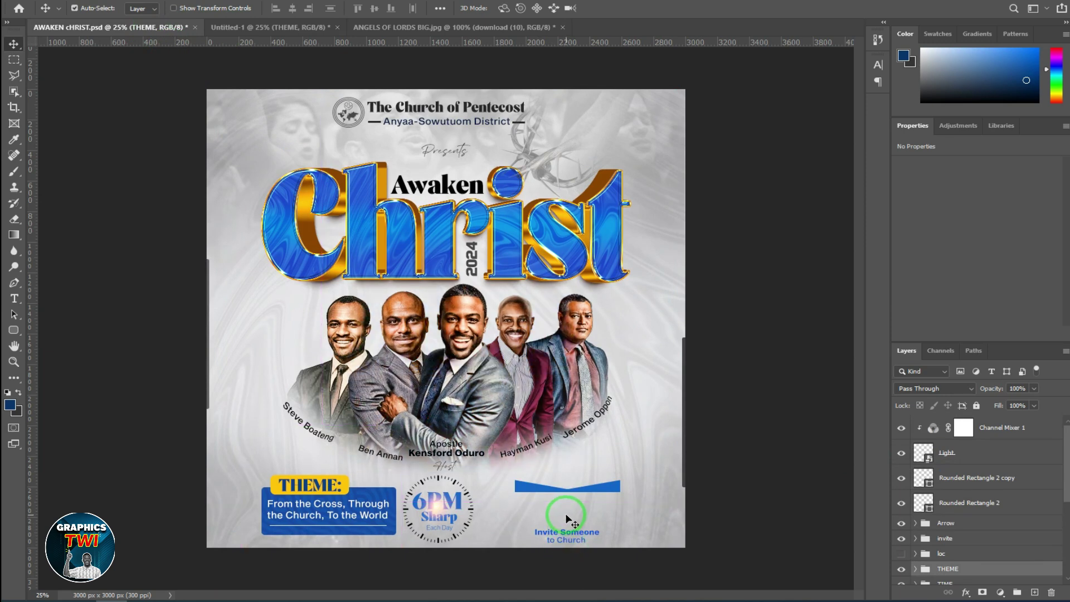
pyautogui.click(943, 555)
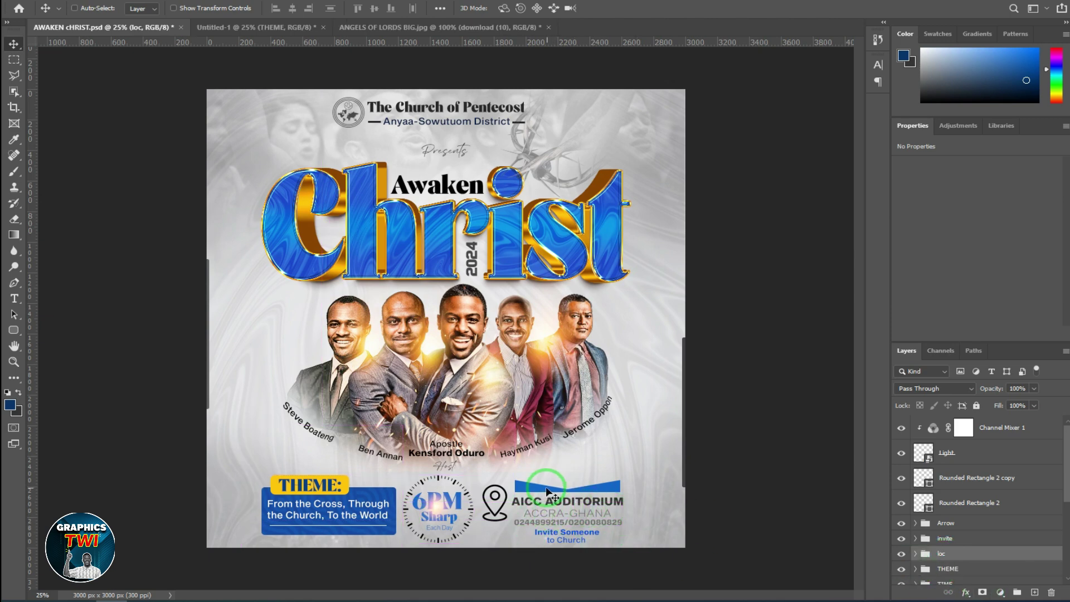
pyautogui.moveTo(562, 512)
pyautogui.mouseDown()
pyautogui.moveTo(277, 46)
pyautogui.moveTo(284, 34)
pyautogui.mouseUp()
pyautogui.moveTo(513, 513); pyautogui.dragTo(514, 525)
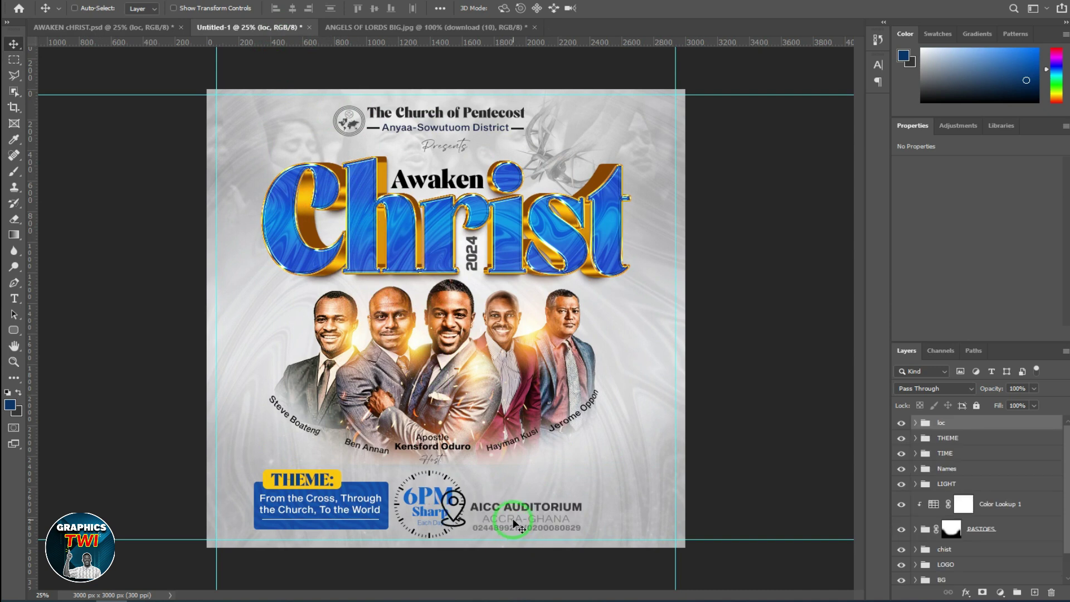
pyautogui.moveTo(576, 508); pyautogui.dragTo(550, 512)
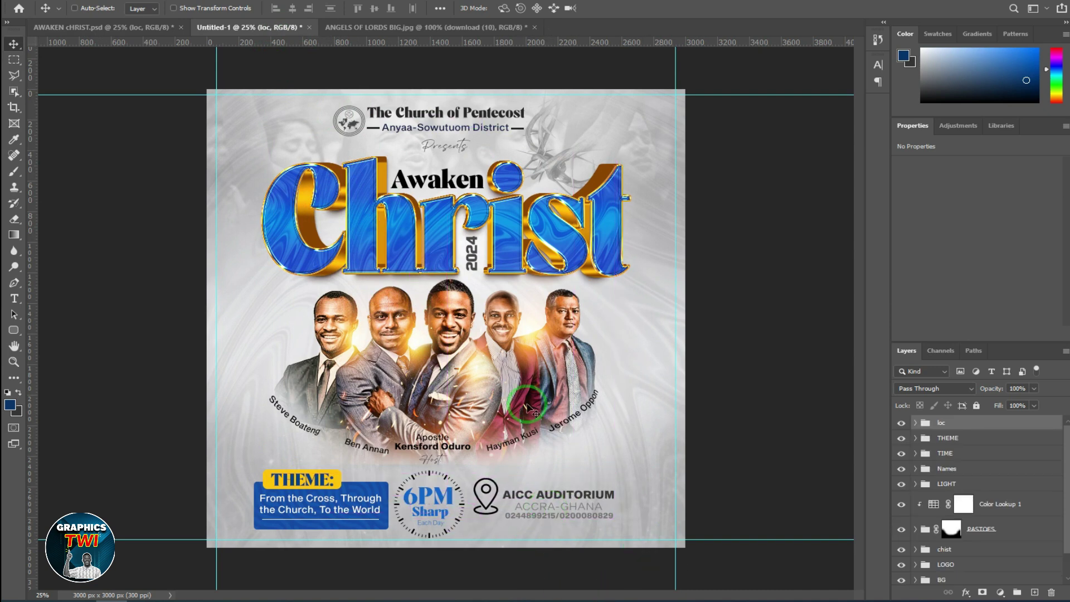
pyautogui.click(133, 26)
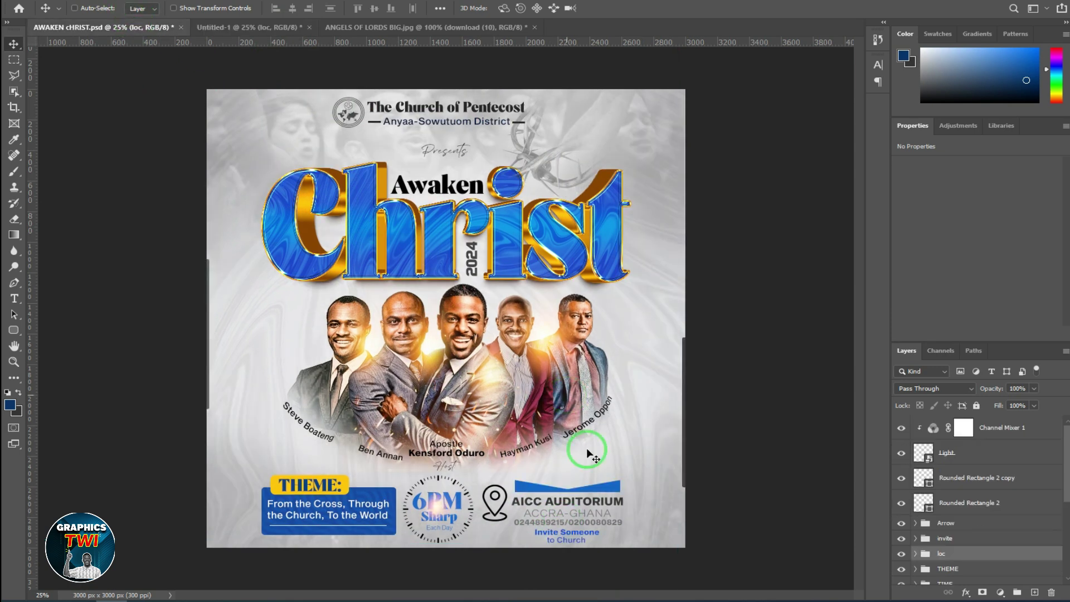
# - Copy the invite group into Untitled-1, placing the Invite Someone to Church line under the auditorium details
pyautogui.click(946, 538)
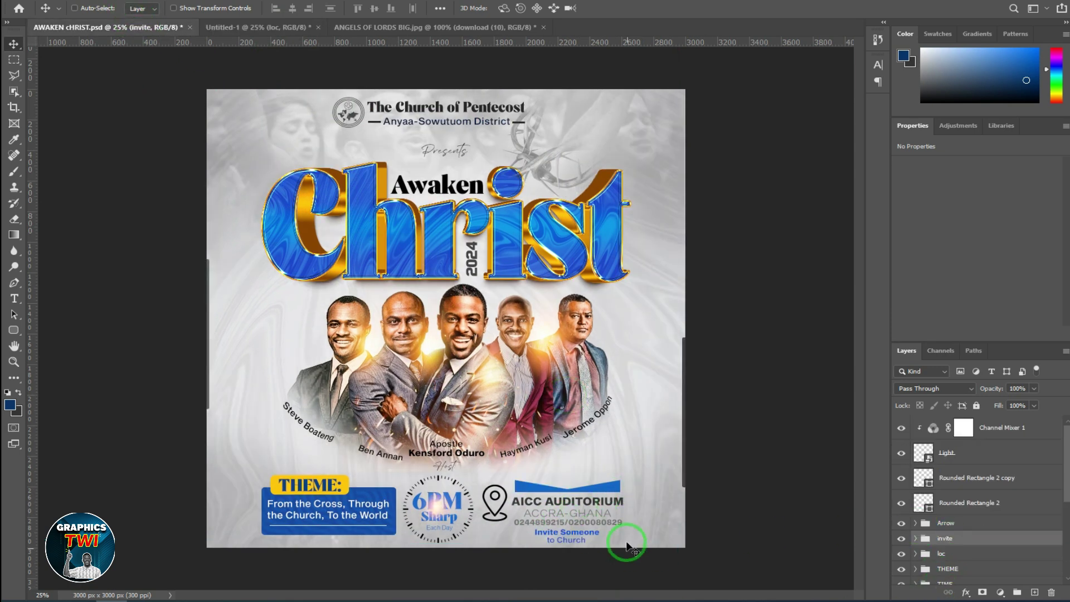
pyautogui.click(291, 28)
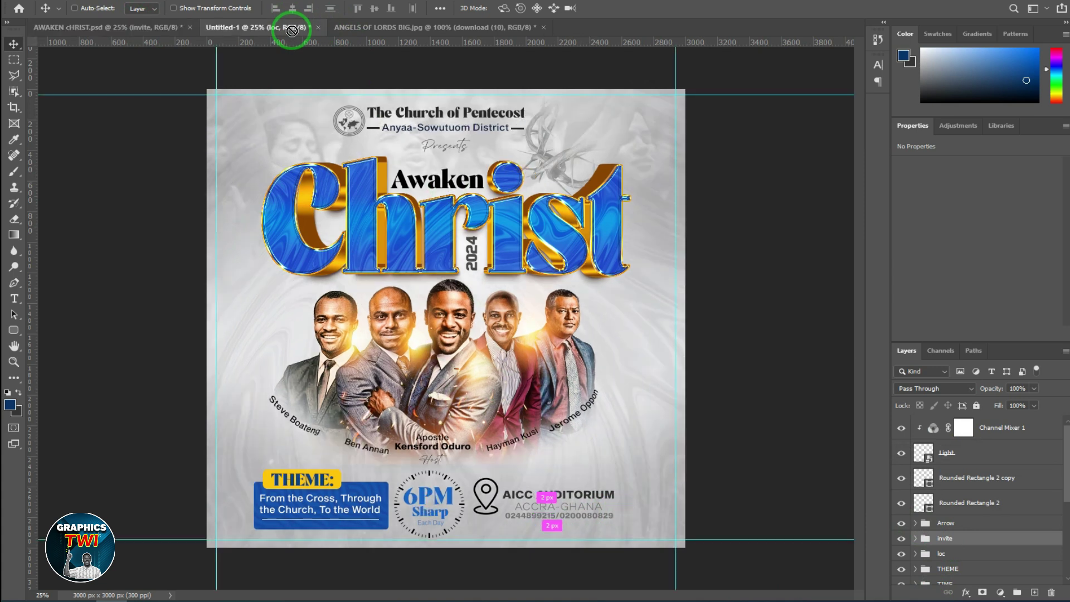
pyautogui.moveTo(541, 535); pyautogui.dragTo(582, 535)
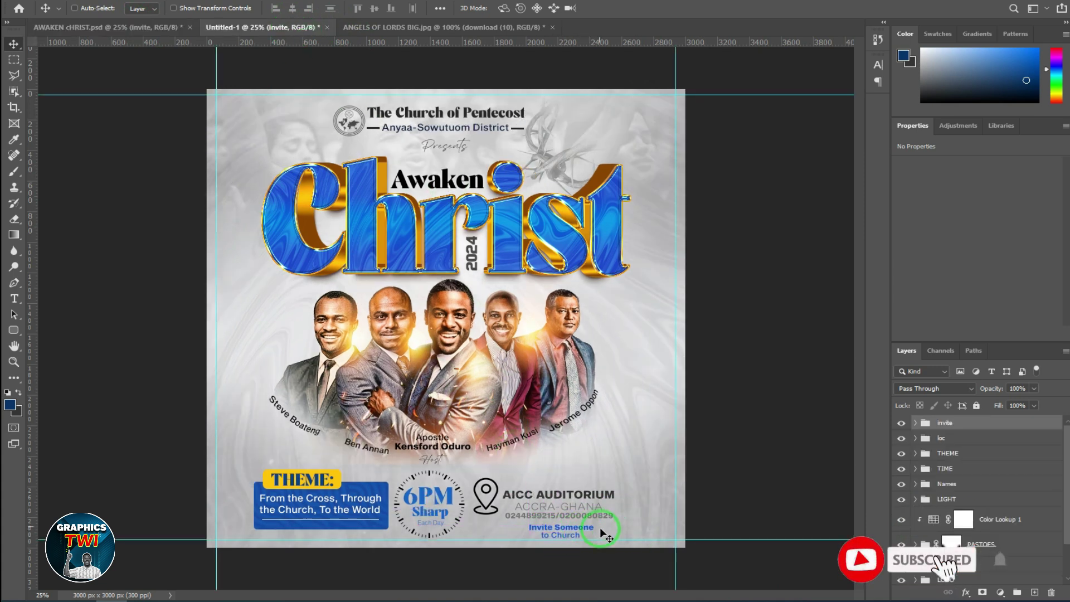
# - Copy the blue Arrow banner into Untitled-1 above the auditorium name
pyautogui.click(119, 28)
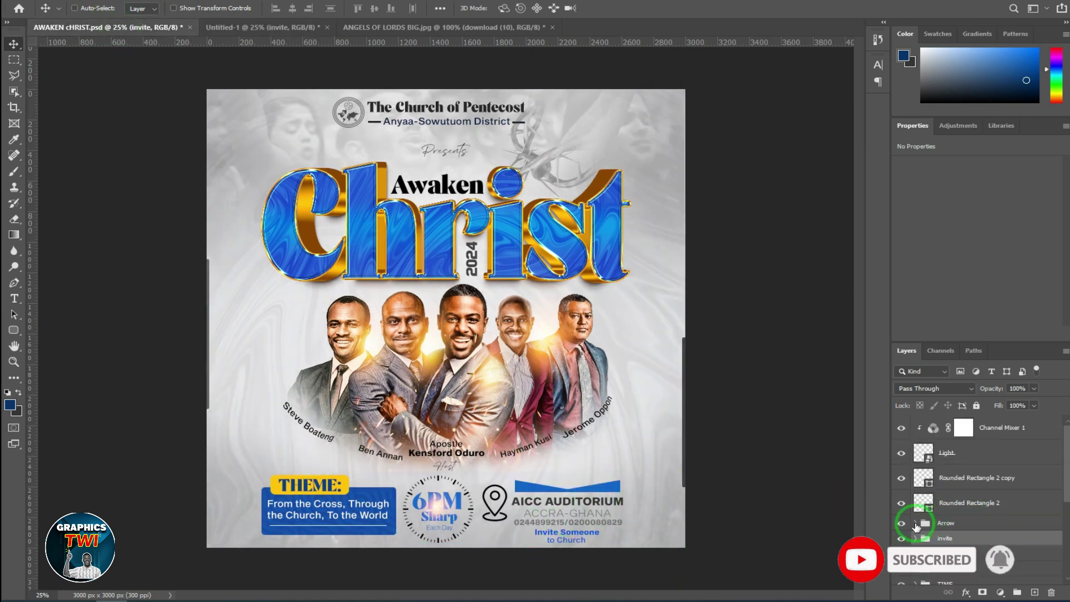
pyautogui.click(915, 526)
pyautogui.moveTo(546, 449); pyautogui.dragTo(341, 214)
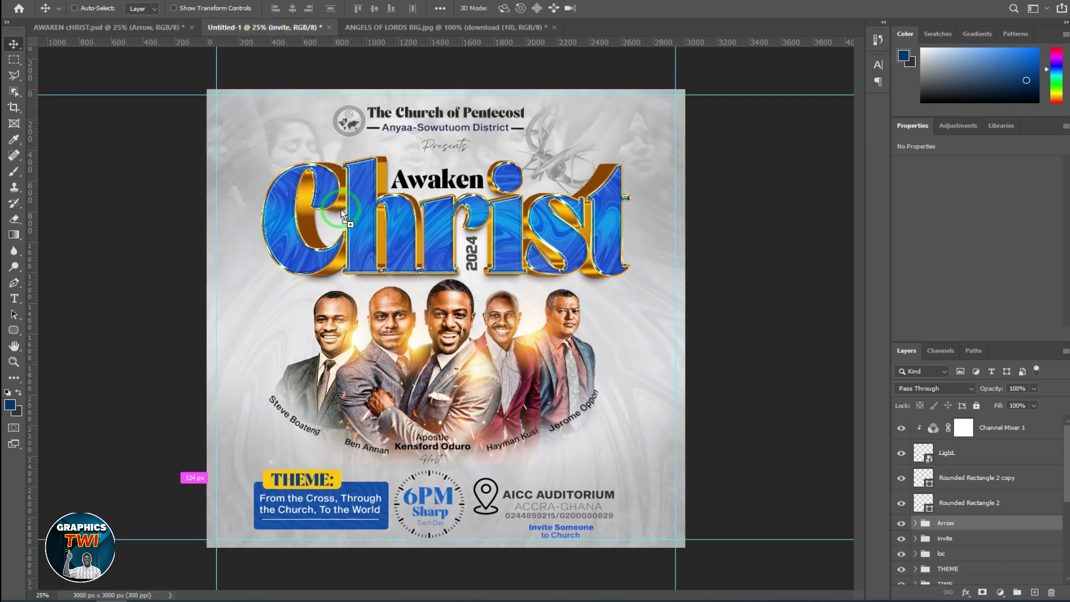
pyautogui.moveTo(554, 474); pyautogui.dragTo(584, 489)
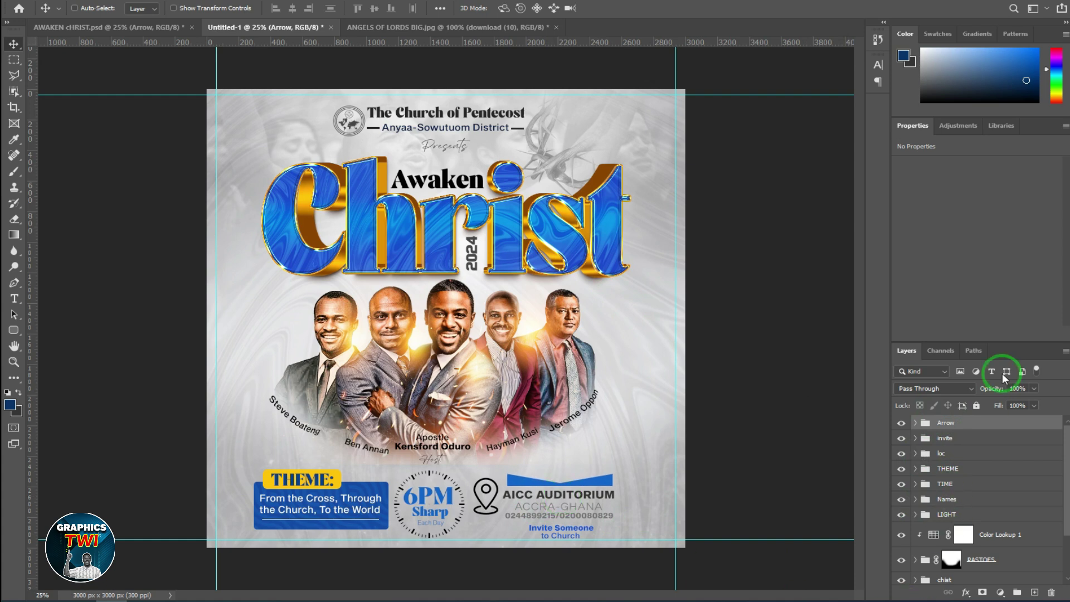
# - Hide Rounded Rectangle 2 and copy the Light glow layer onto the top of Untitled-1
pyautogui.click(105, 29)
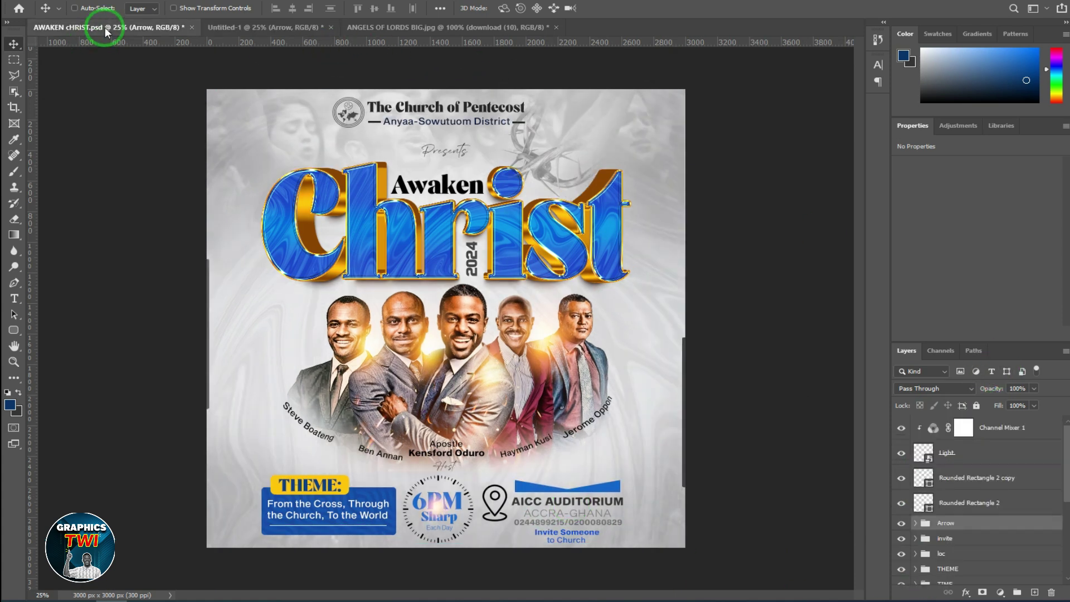
pyautogui.click(914, 509)
pyautogui.click(901, 505)
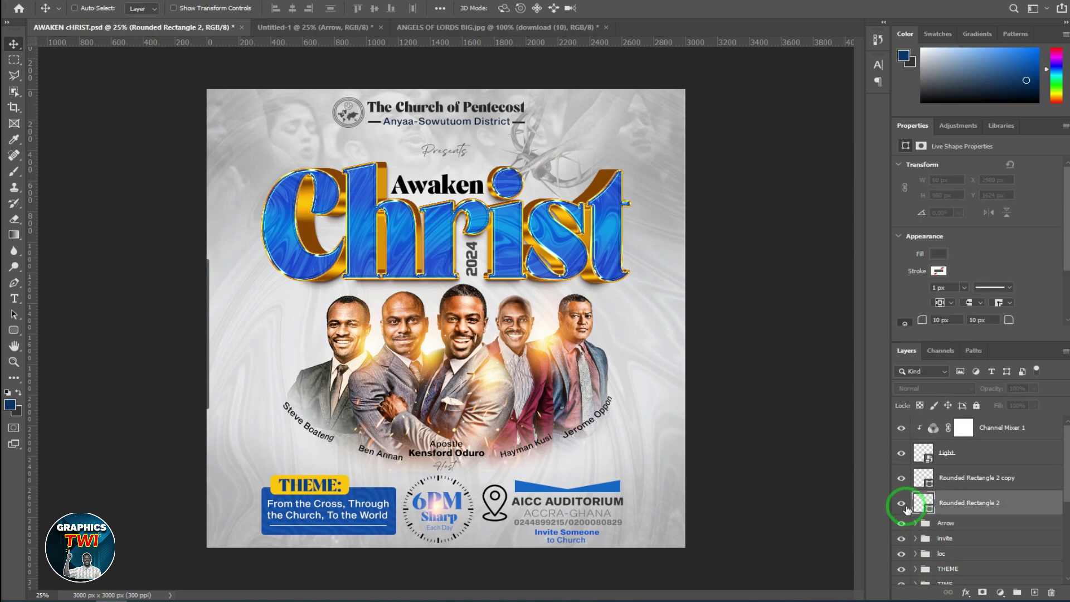
pyautogui.click(971, 462)
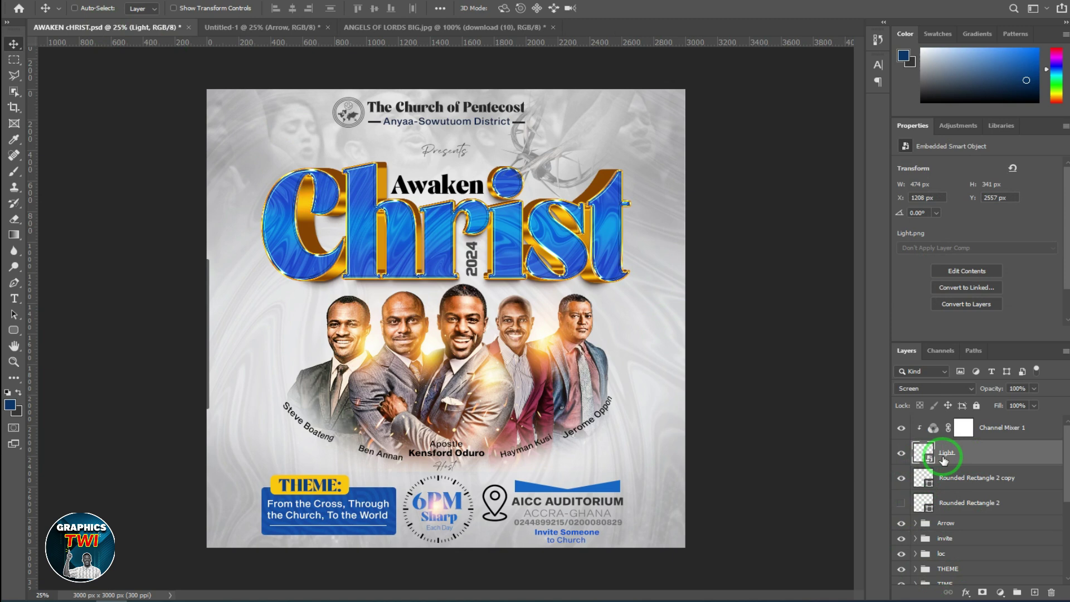
pyautogui.click(239, 29)
pyautogui.moveTo(430, 506); pyautogui.dragTo(438, 503)
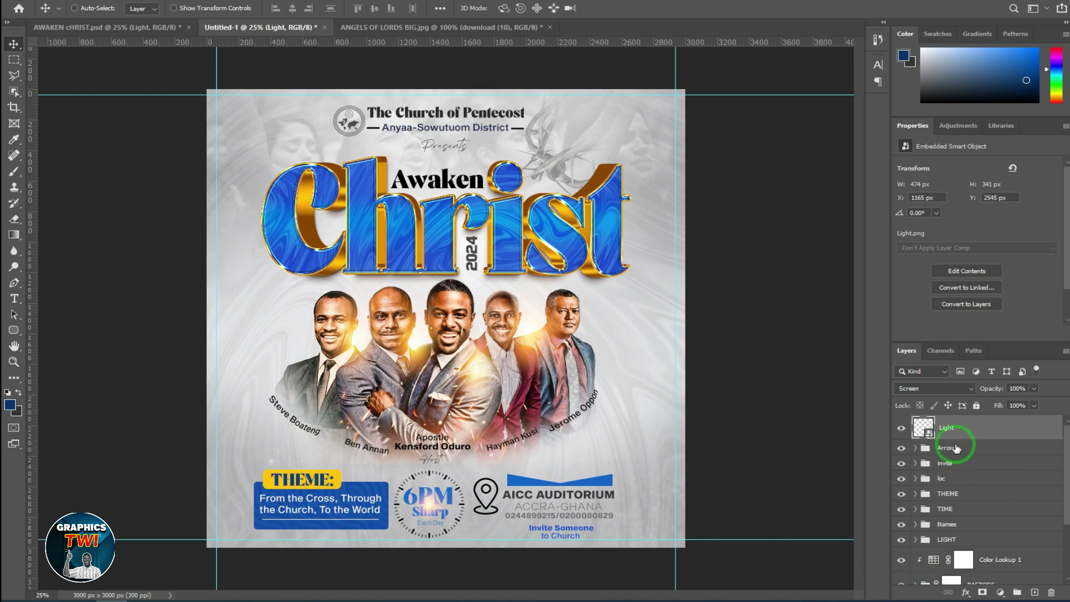
# - Inspect the original flyer's Channel Mixer settings, then return to the new flyer
pyautogui.click(106, 27)
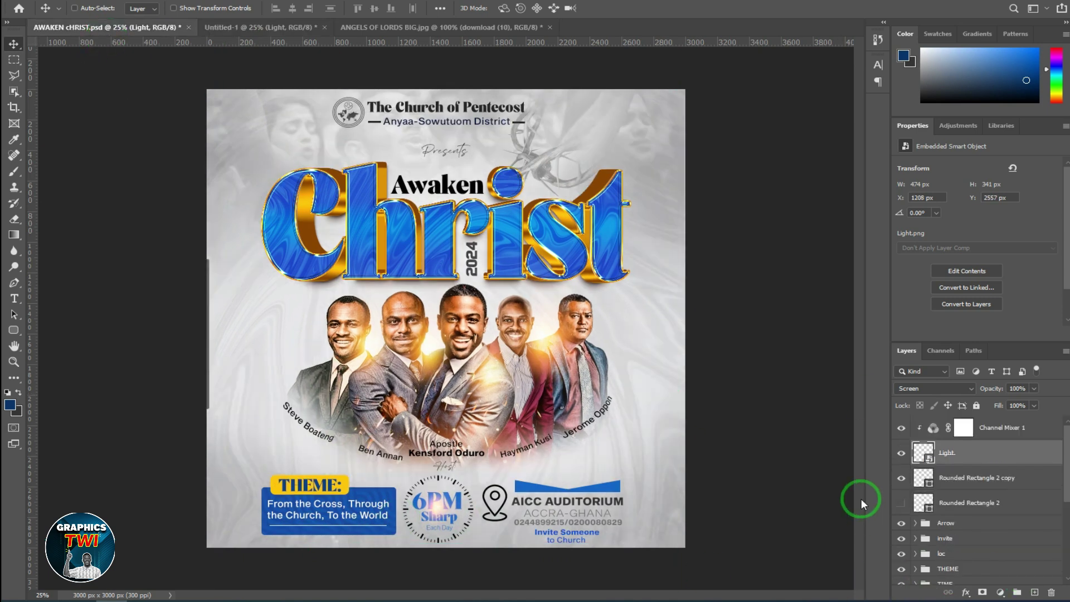
pyautogui.click(1029, 429)
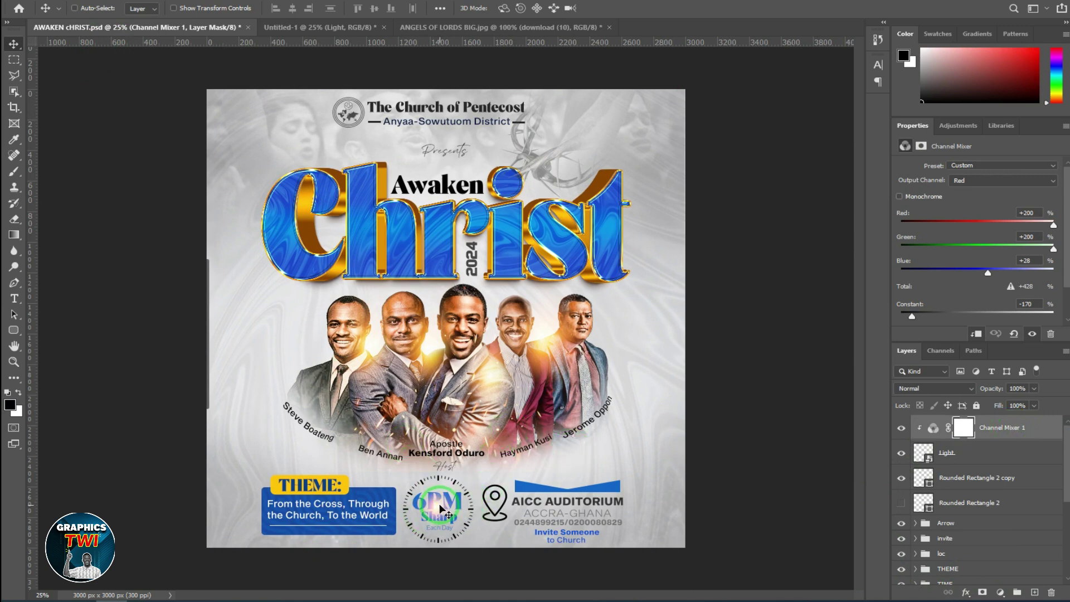
pyautogui.click(329, 27)
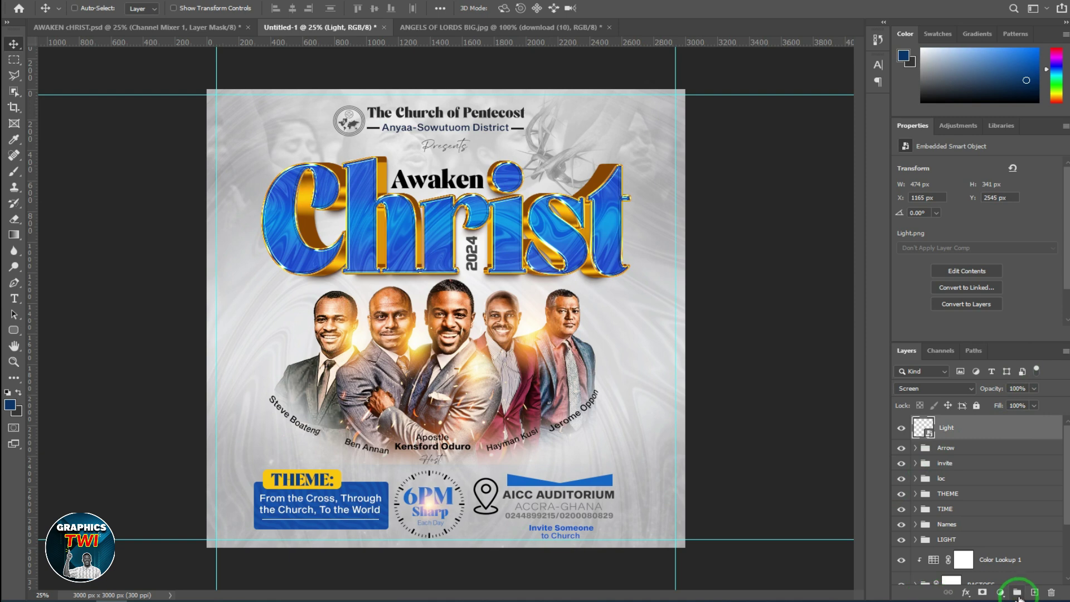
# - Clip a new Channel Mixer adjustment to the Light layer and boost its Red output to +200
pyautogui.click(1002, 594)
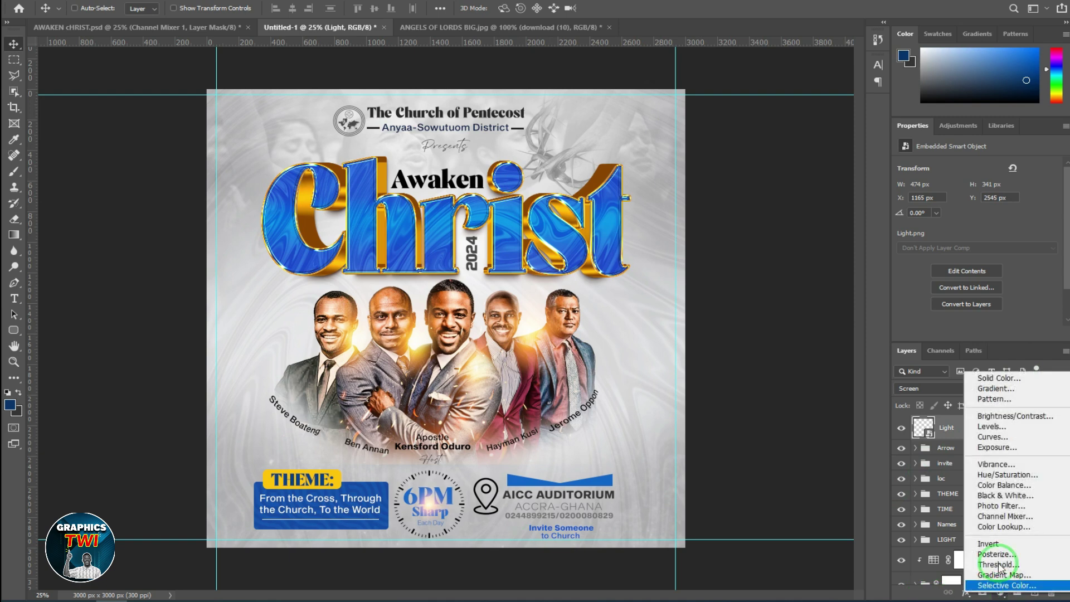
pyautogui.click(1014, 521)
pyautogui.click(976, 333)
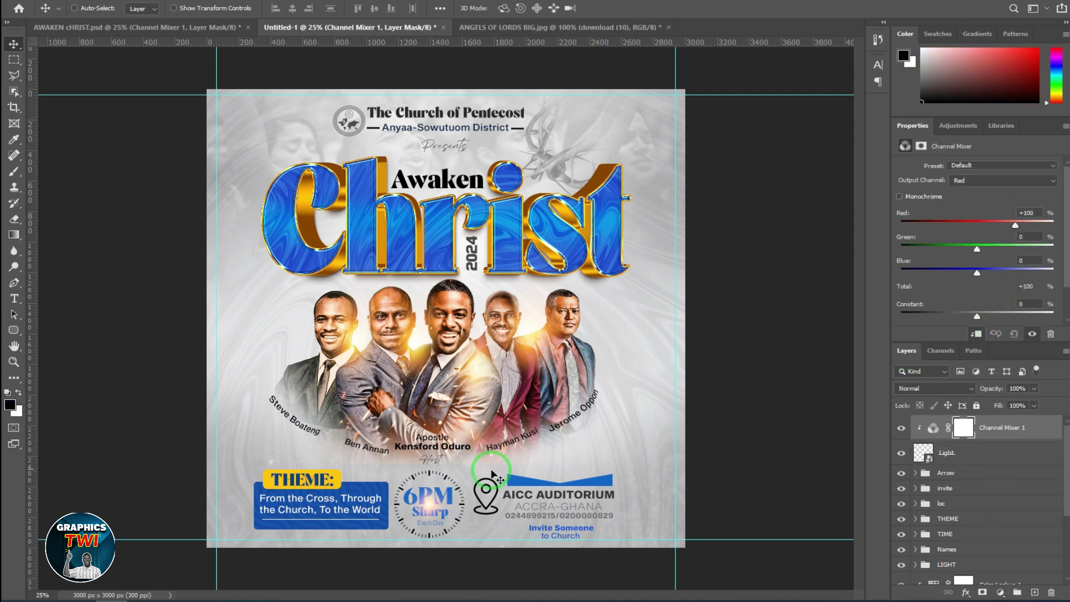
pyautogui.click(1053, 223)
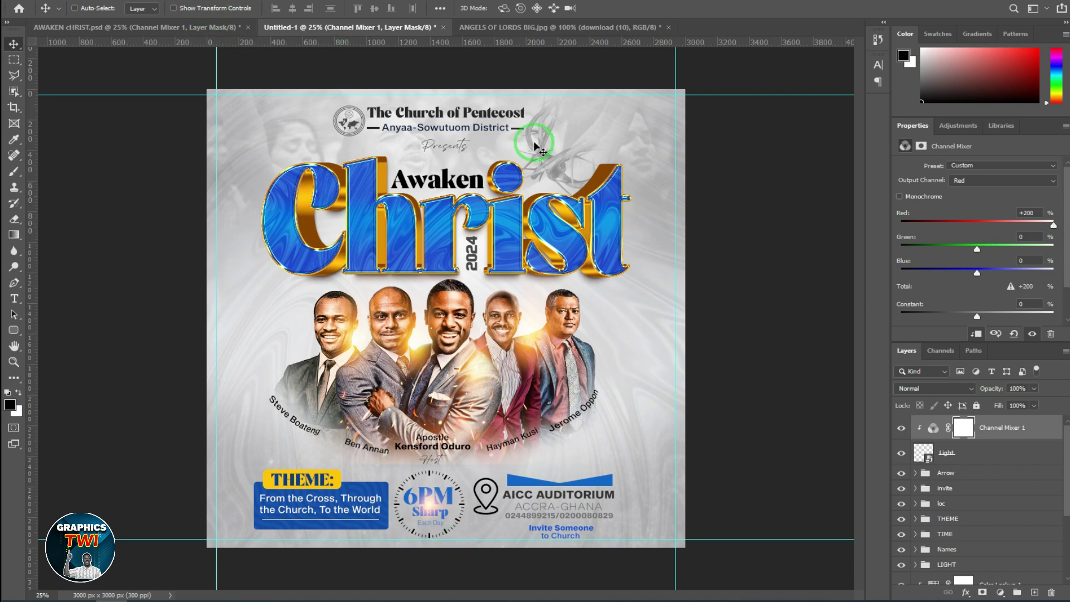
# - Bring up the ANGELS OF LORDS BIG.jpg document showing the finished flyer preview
pyautogui.click(498, 27)
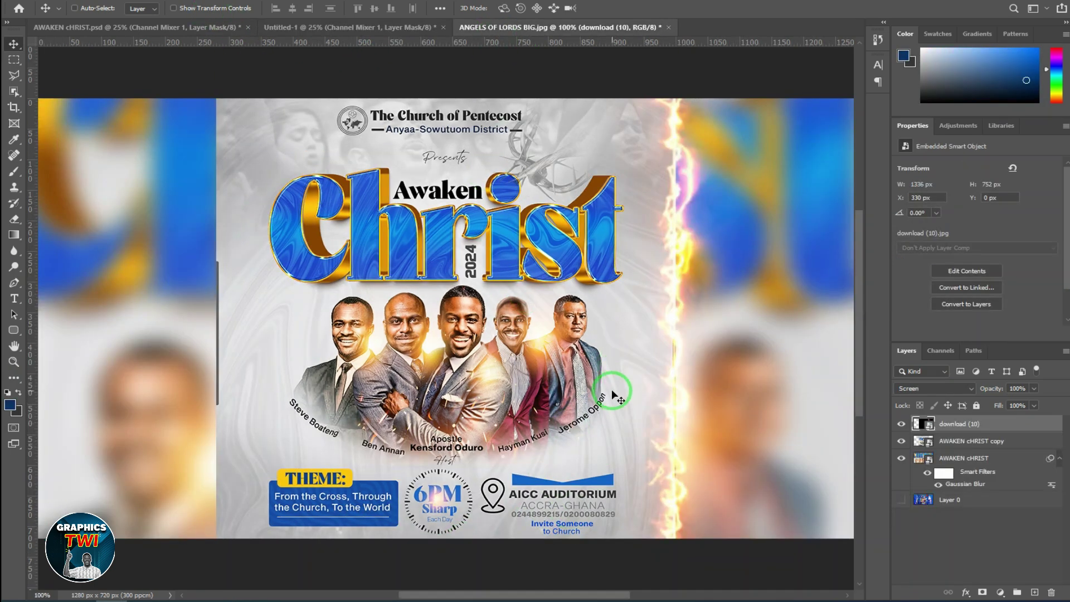